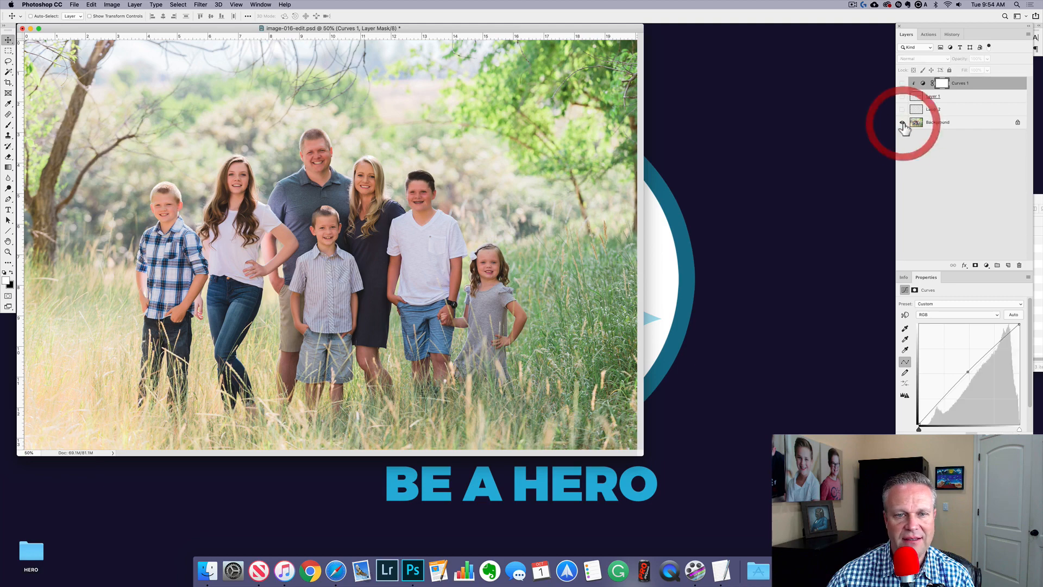
Compare the family photo before and after editing by toggling all layers above Background off and on.
alt+click(902, 122)
alt+click(902, 122)
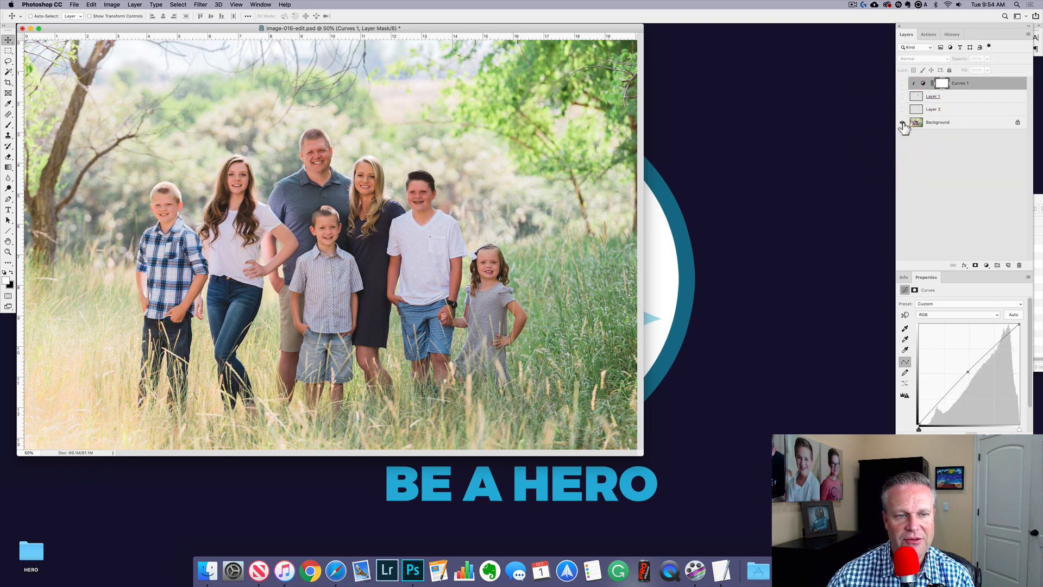
alt+click(902, 122)
alt+click(902, 122)
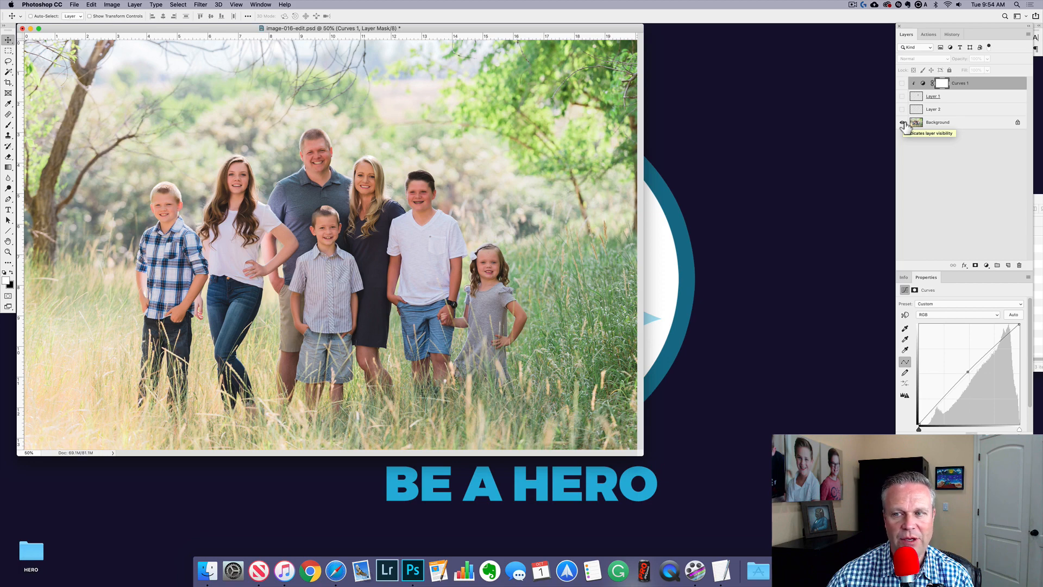
alt+click(902, 122)
alt+click(902, 122)
alt+click(902, 122)
alt+click(903, 122)
alt+click(902, 122)
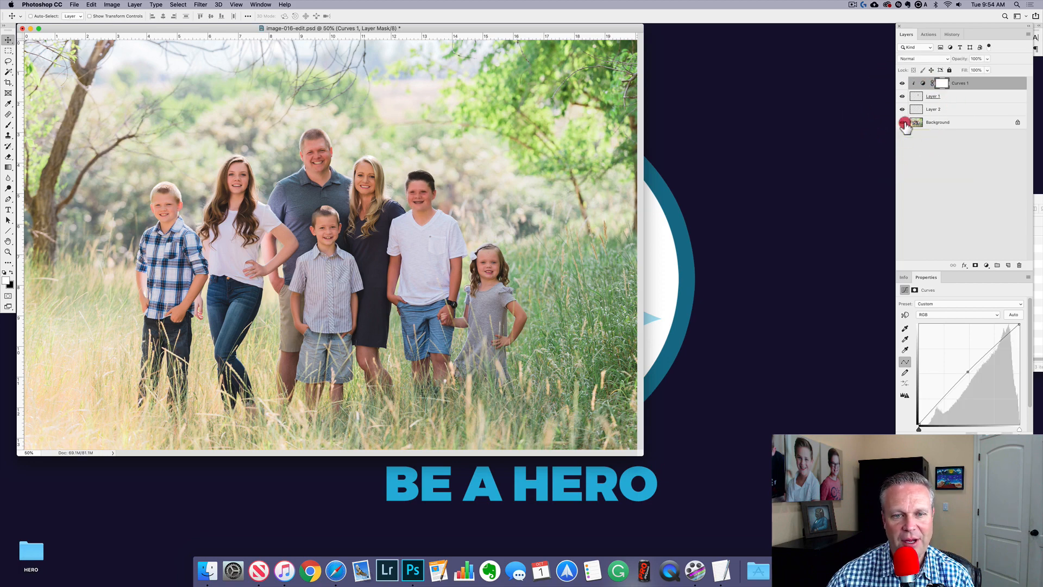
alt+click(902, 122)
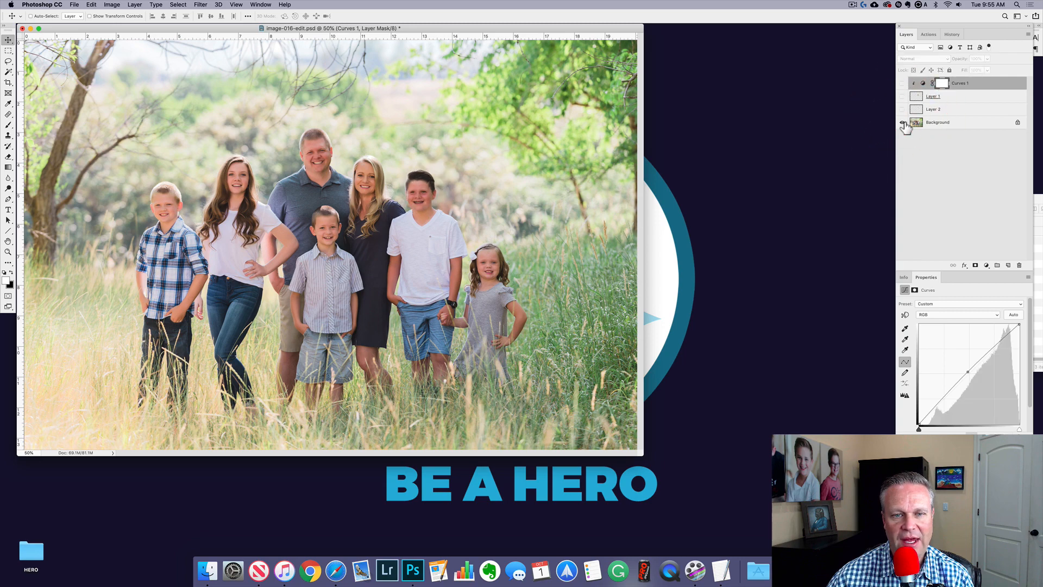
alt+click(902, 122)
alt+click(902, 122)
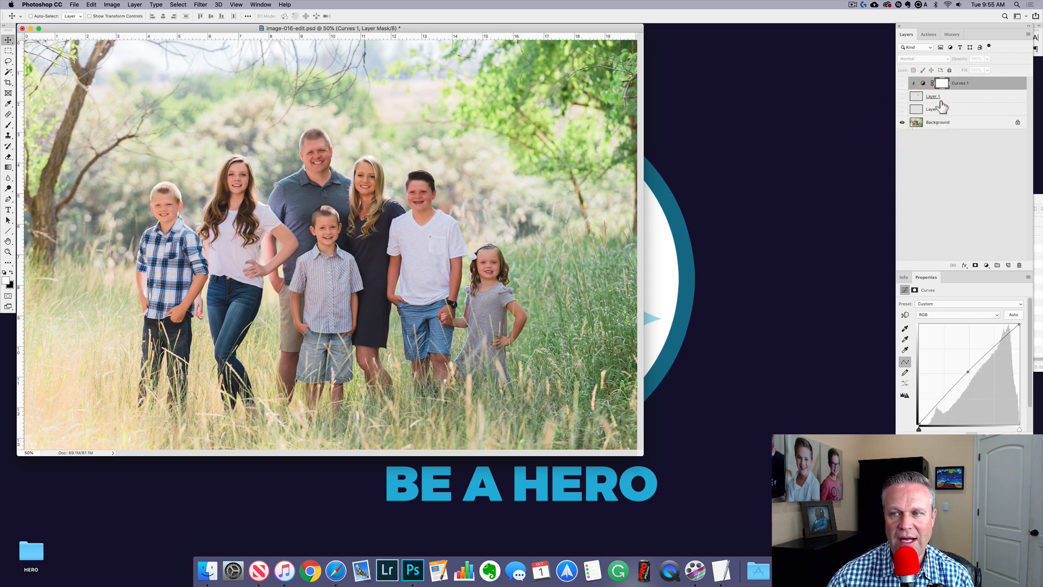
Delete the Curves 1, Layer 1 and Layer 2 layers from image-016-edit.psd, keeping only the Background.
key(BackSpace)
key(BackSpace)
key(BackSpace)
Open image-015.jpg from the shared folder and reposition the image-016-edit.psd window so both photos can be reached.
click(815, 237)
double_click(1009, 256)
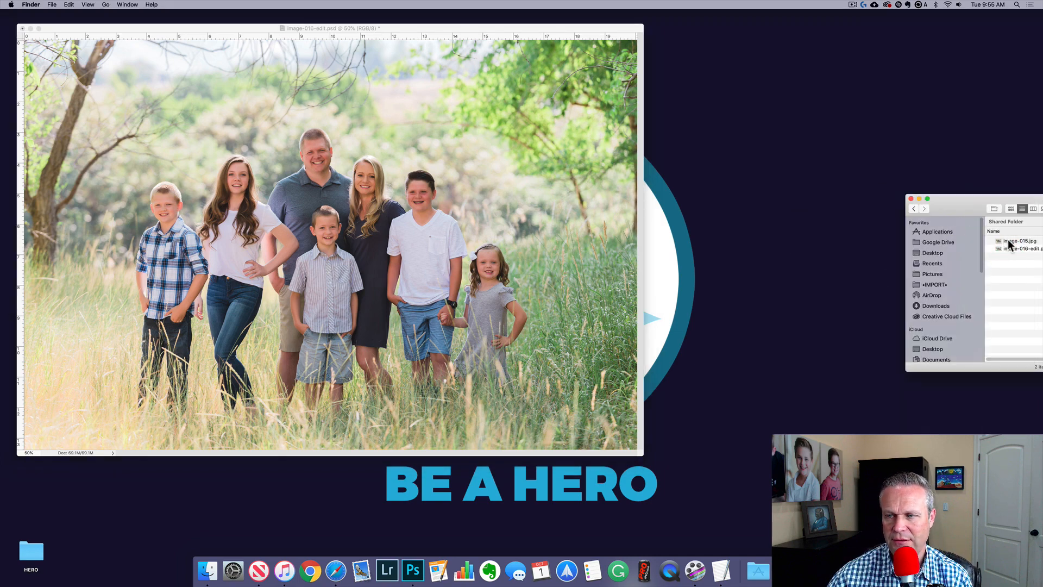
double_click(1008, 242)
click(513, 47)
drag(520, 30, 499, 63)
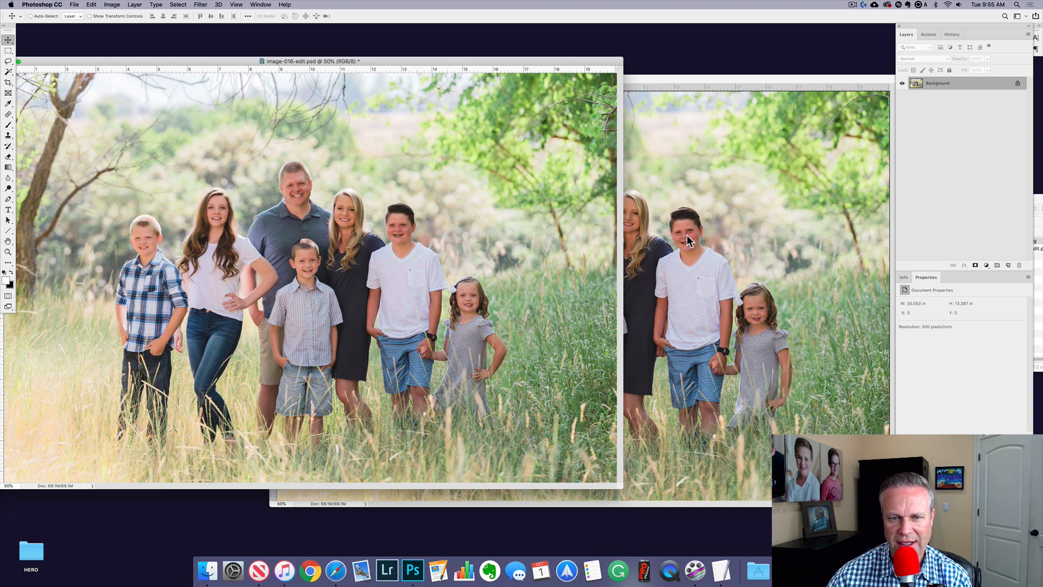
Compare the family members' expressions in image-015.jpg and image-016-edit.psd by alternating between the two photos.
click(685, 254)
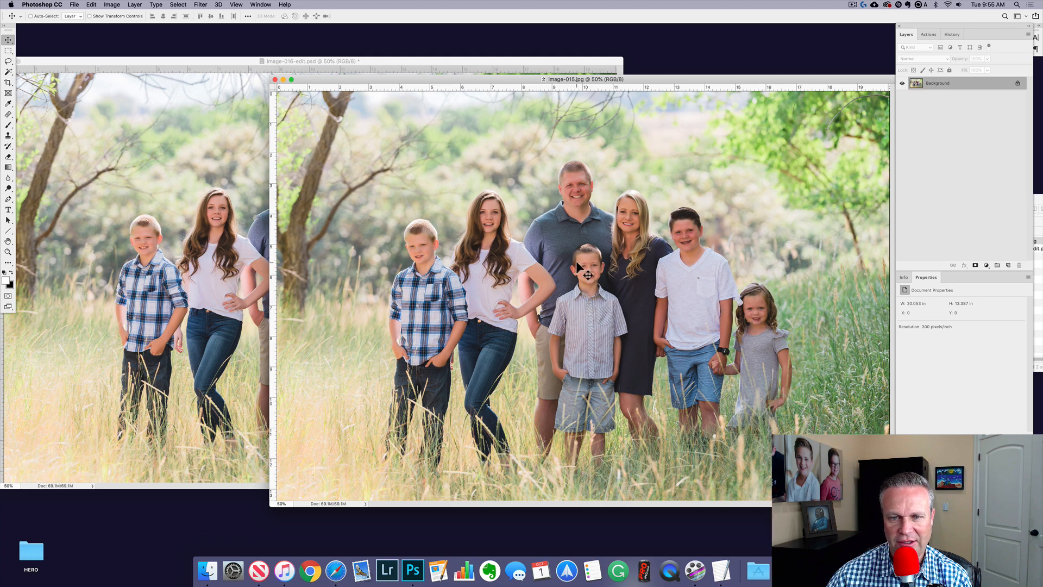
click(191, 251)
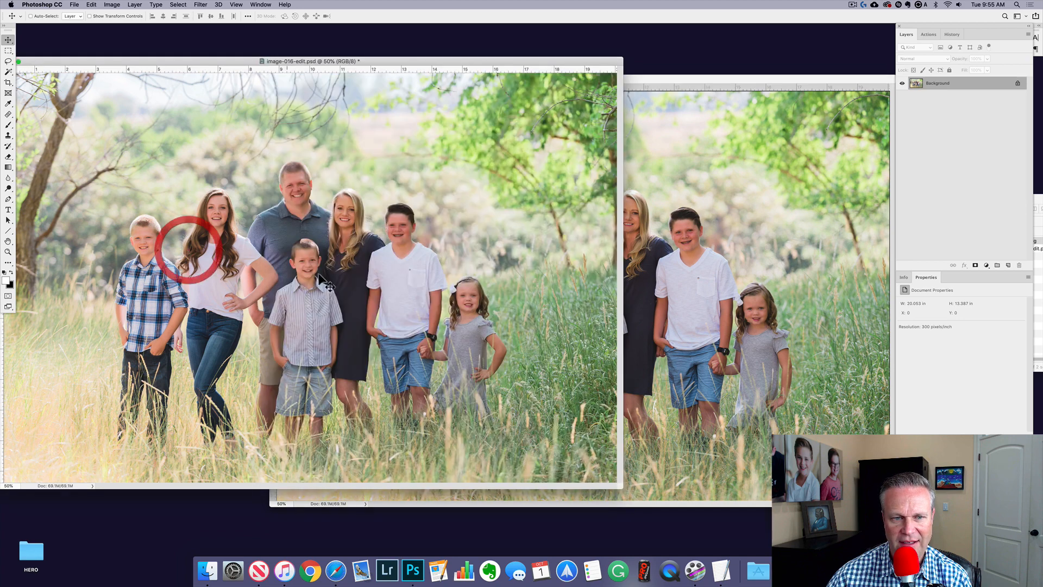
click(734, 297)
click(220, 259)
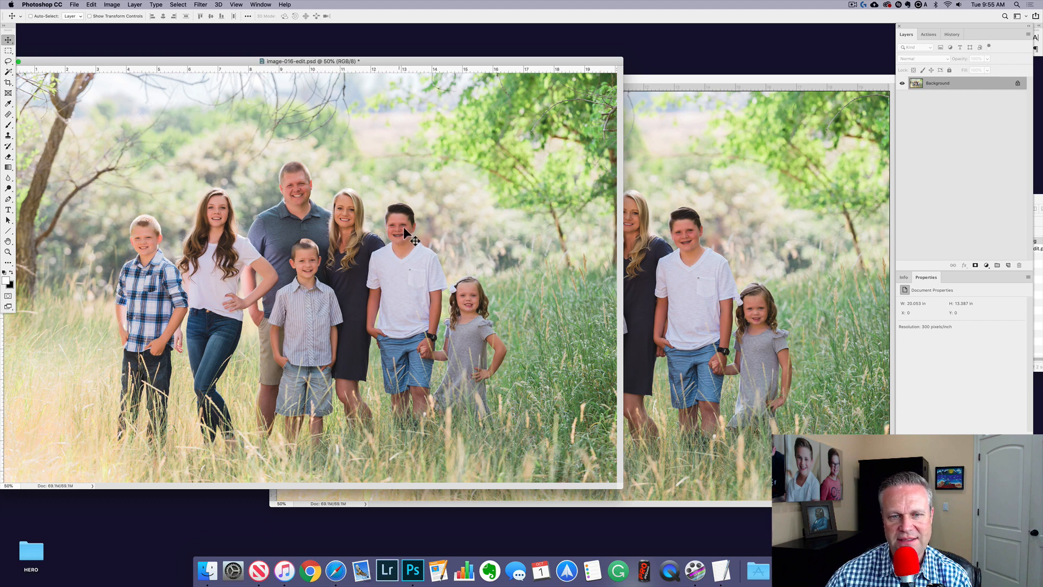
In image-015.jpg, marquee-select the head of the older boy in the white T-shirt and copy it to a new layer.
click(694, 257)
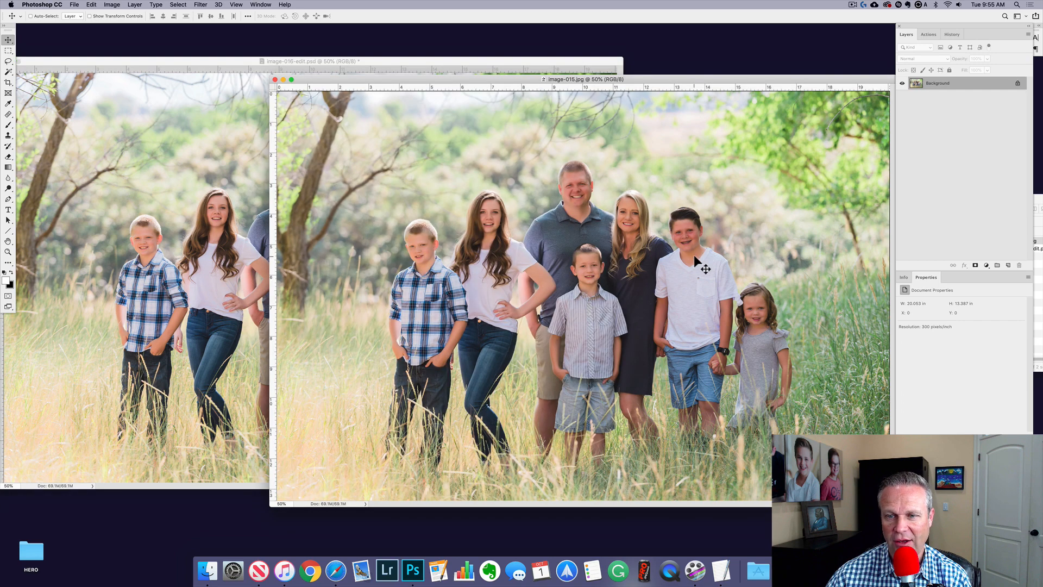
key(m)
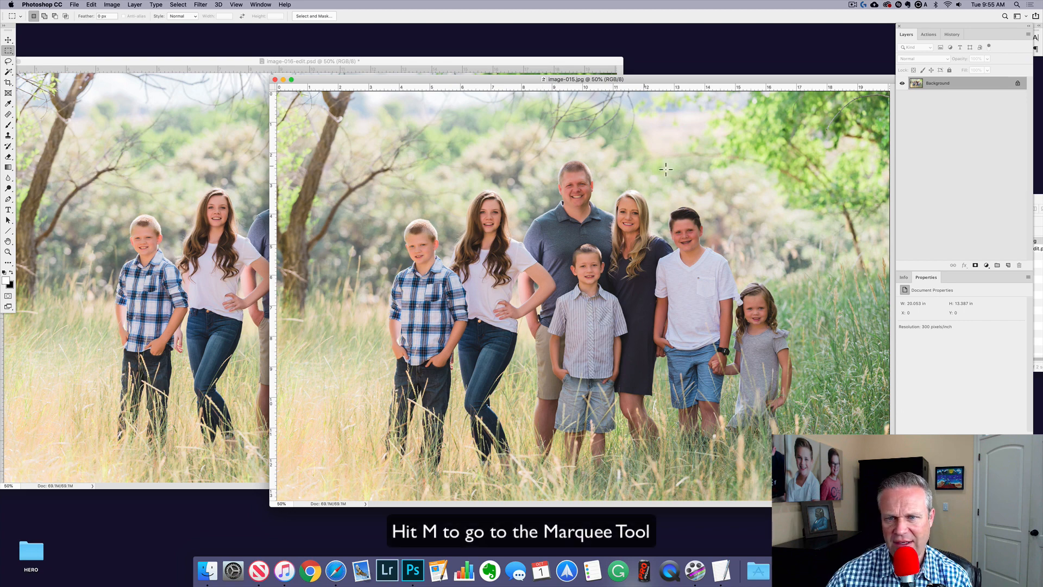
drag(662, 200, 713, 265)
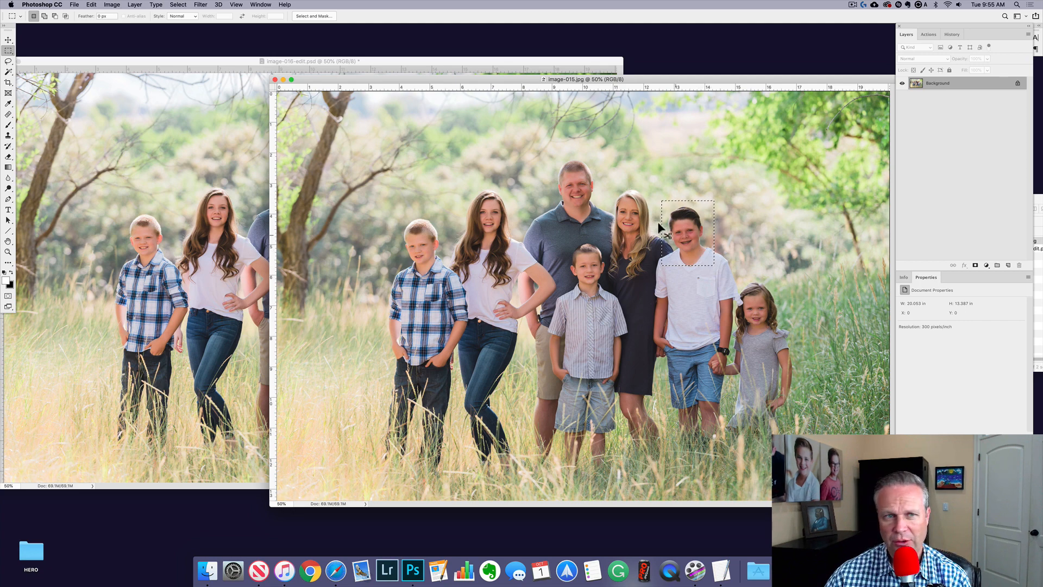
key(super+j)
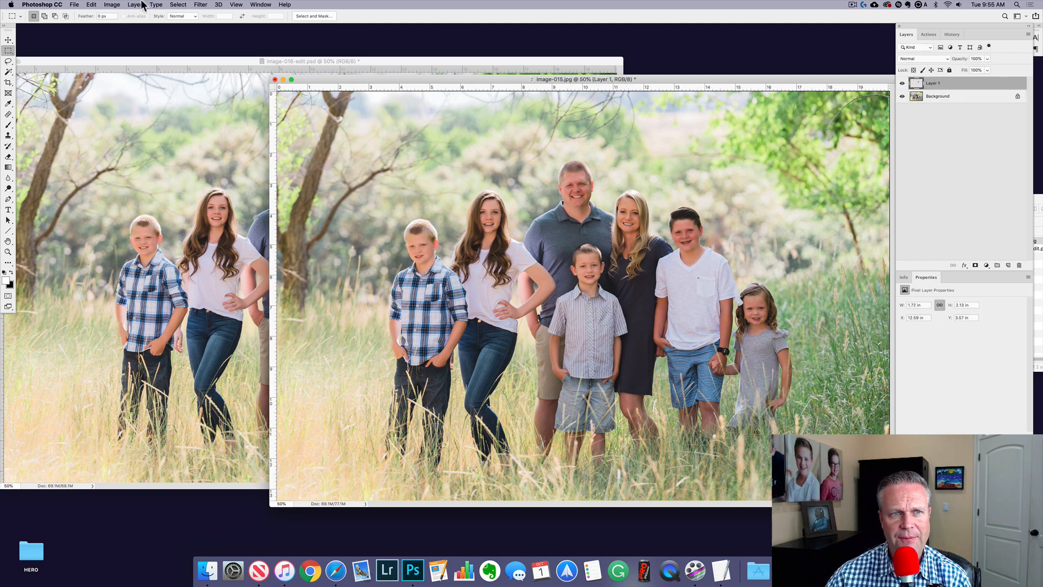
click(139, 5)
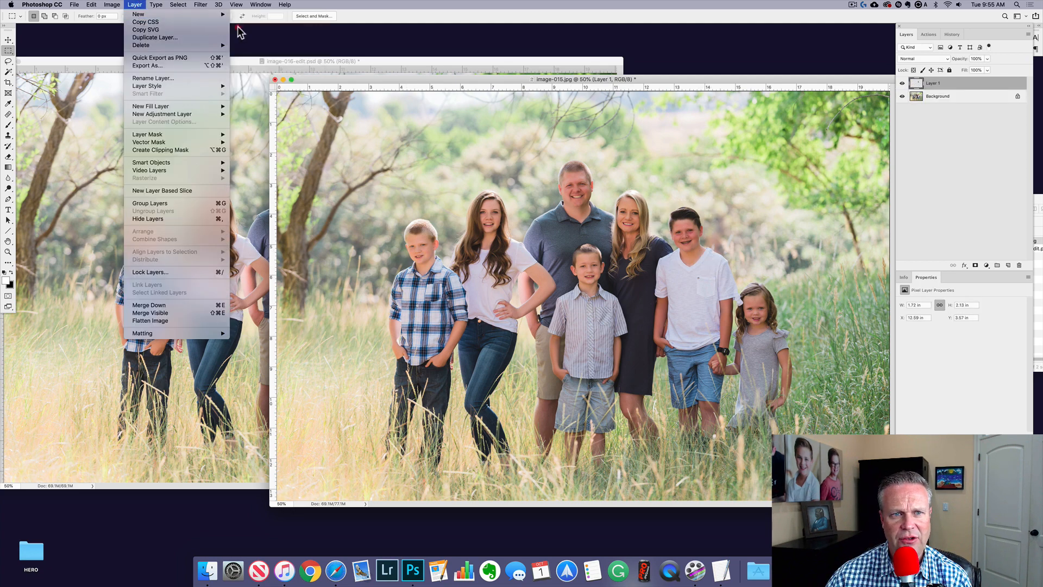
mouse_move(218, 15)
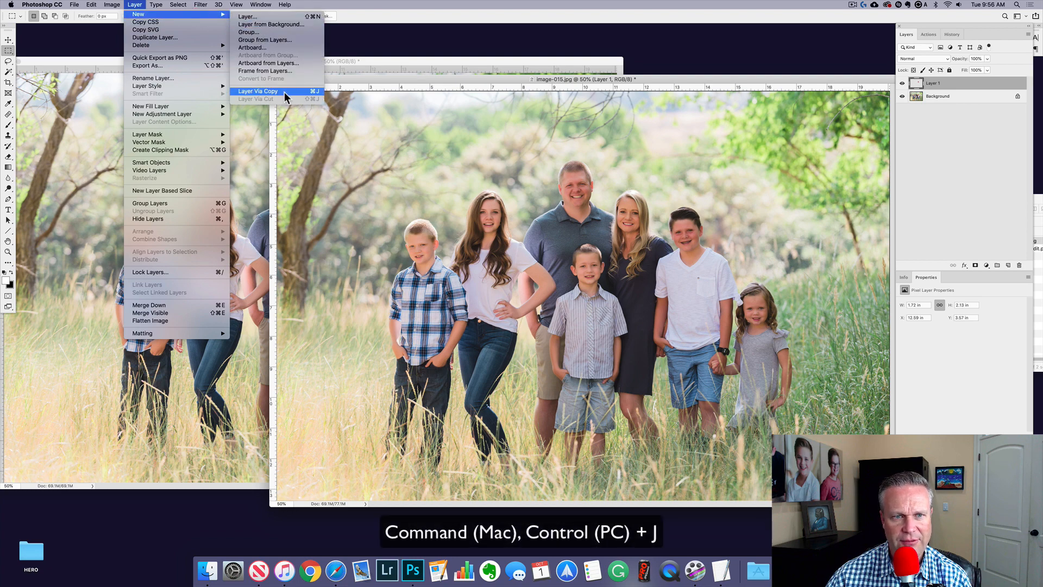
click(317, 92)
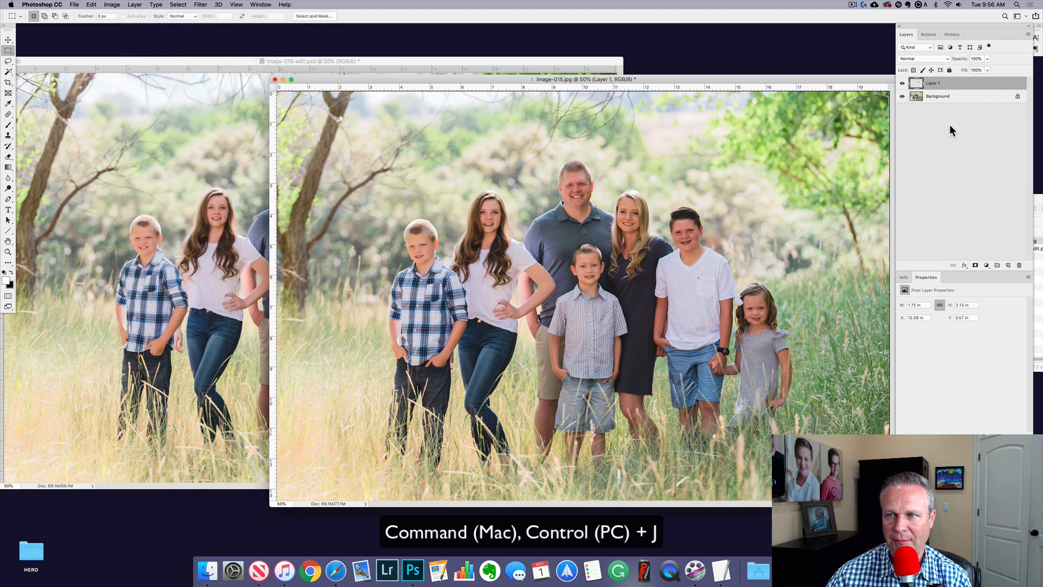
Copy the boy's head layer from image-015.jpg into image-016-edit.psd and place it directly beside his original head.
click(599, 60)
drag(599, 60, 691, 50)
click(846, 106)
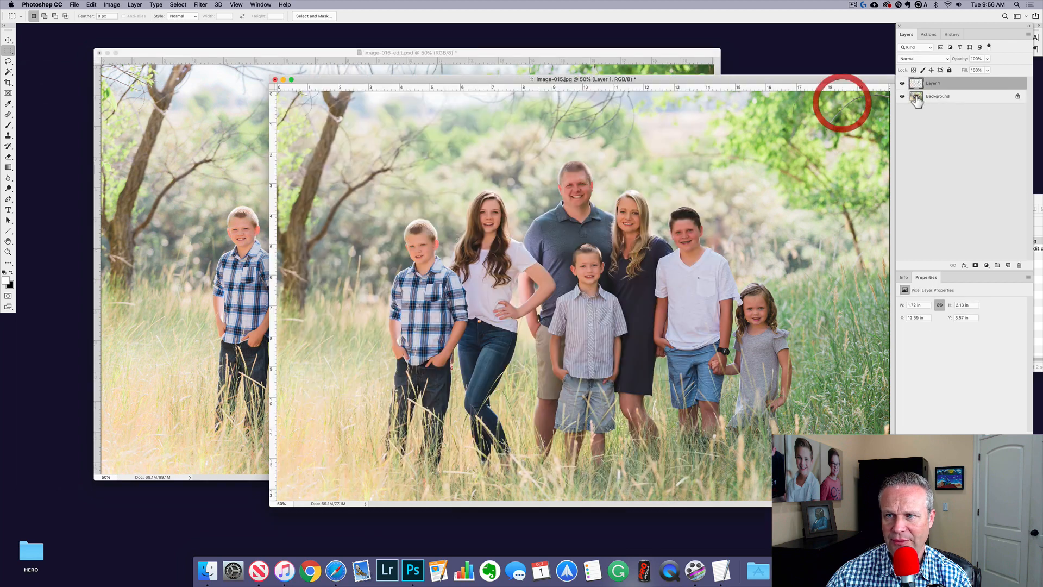
drag(916, 84, 512, 215)
key(v)
drag(501, 228, 602, 232)
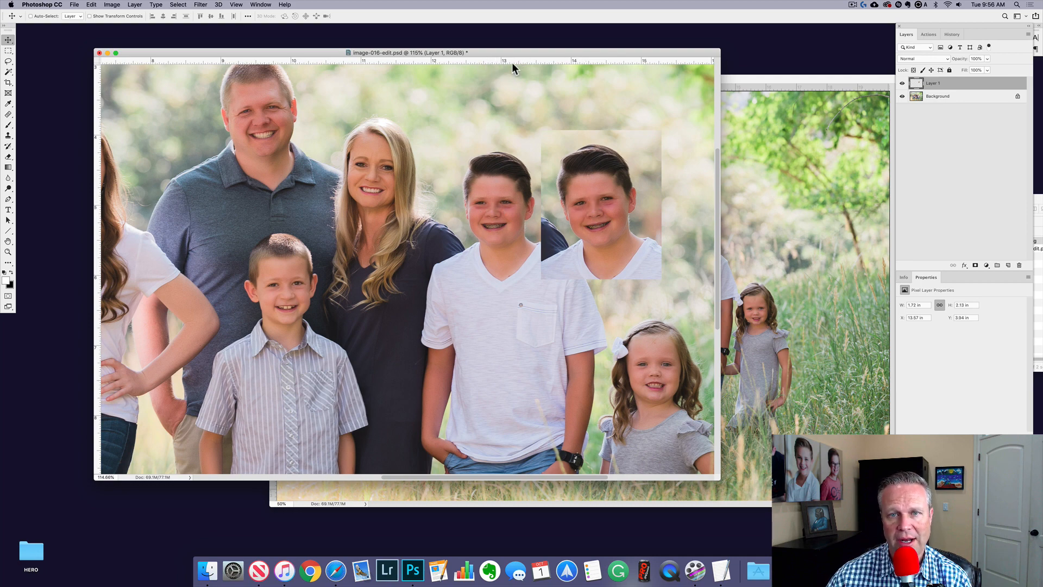
Add two horizontal guides across the boy's original head, one at the hairline and one just below the chin.
click(237, 4)
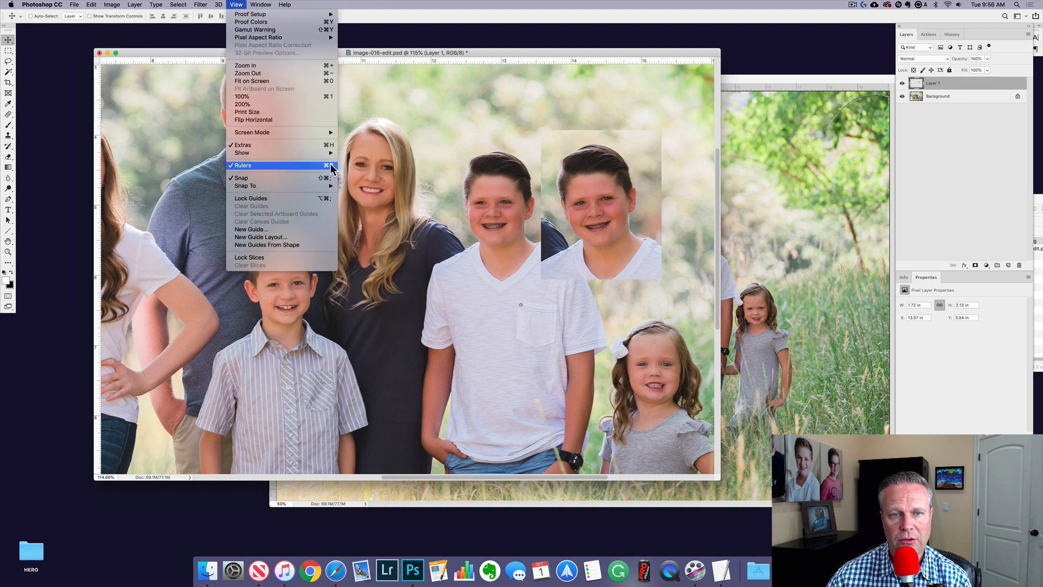
click(515, 161)
drag(487, 60, 515, 175)
drag(506, 61, 540, 245)
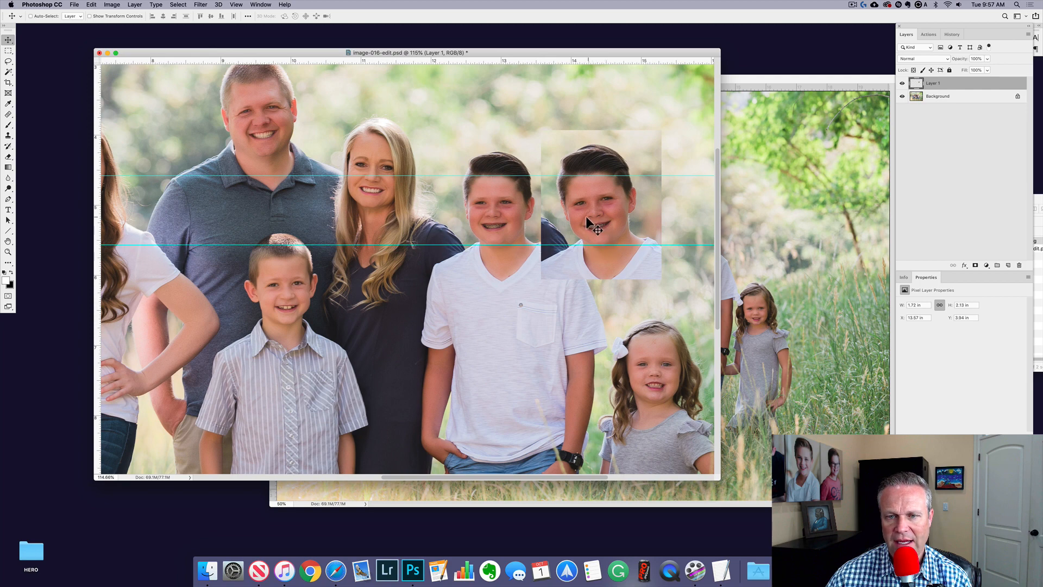
Scale the copied head layer down with Free Transform to about 1.66 by 2.06 in, matching the original head's size.
drag(606, 219, 605, 215)
key(super+t)
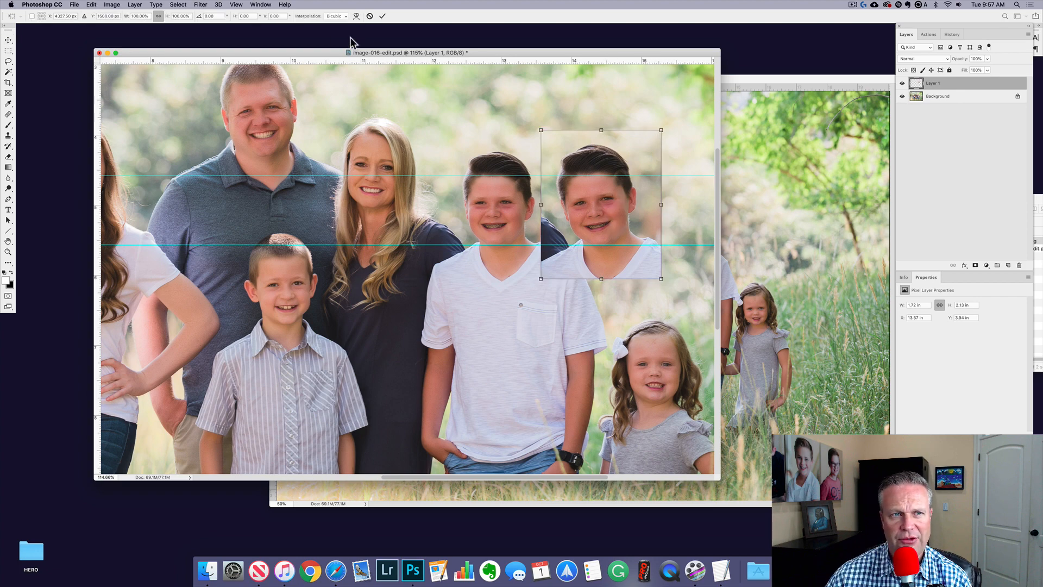
drag(661, 130, 659, 133)
drag(634, 199, 634, 197)
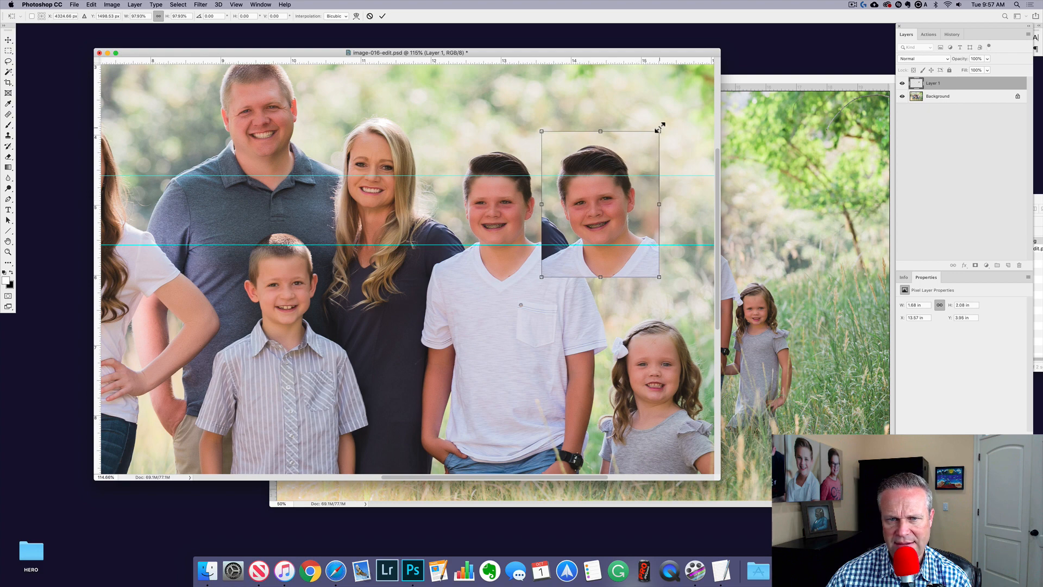
drag(657, 129, 657, 132)
double_click(635, 184)
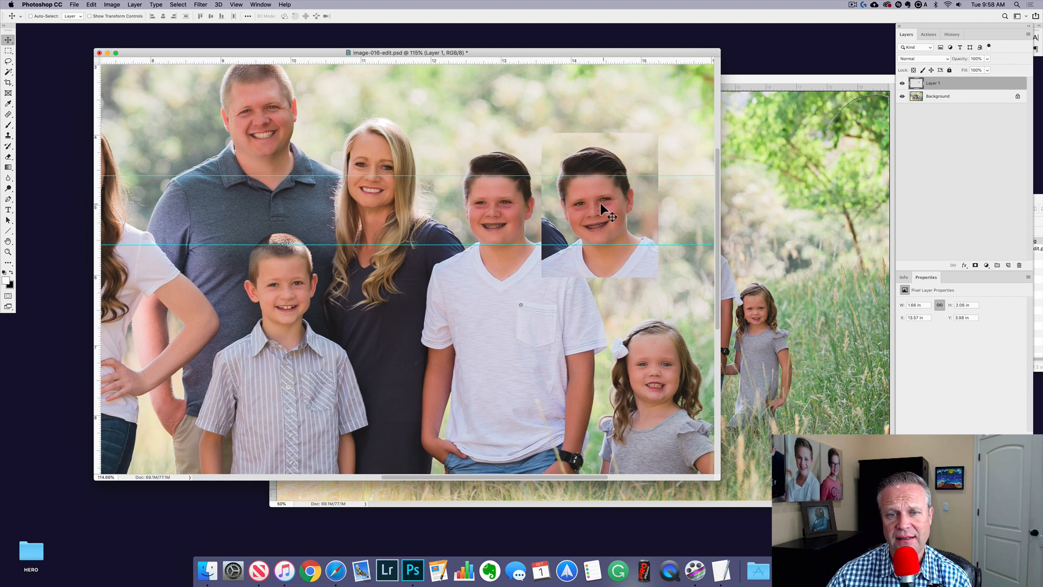
Move the copied head over the boy's original head, set its opacity to 50%, and align it with the face and shirt collar.
drag(614, 207, 516, 207)
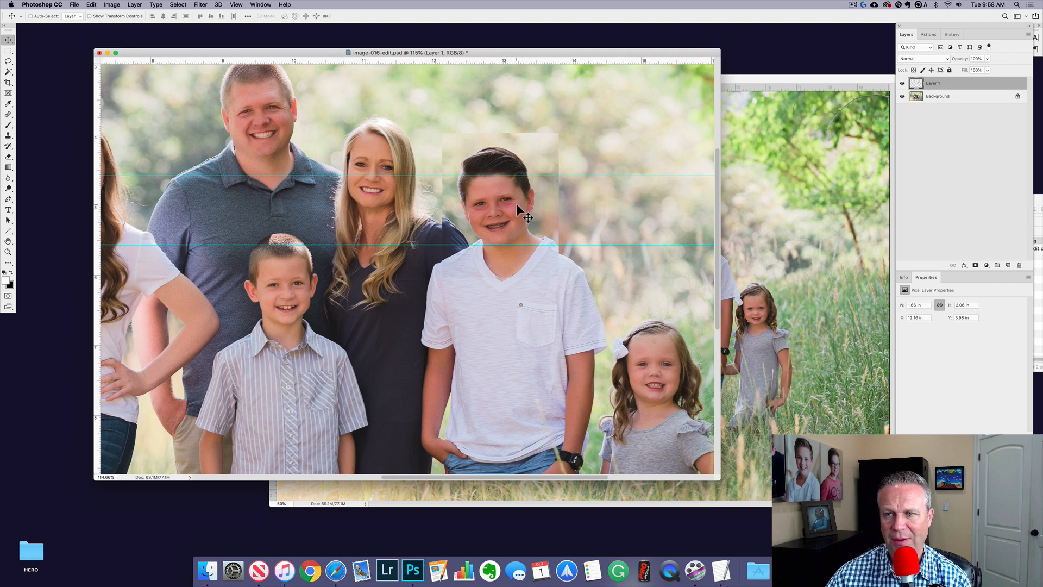
key(5)
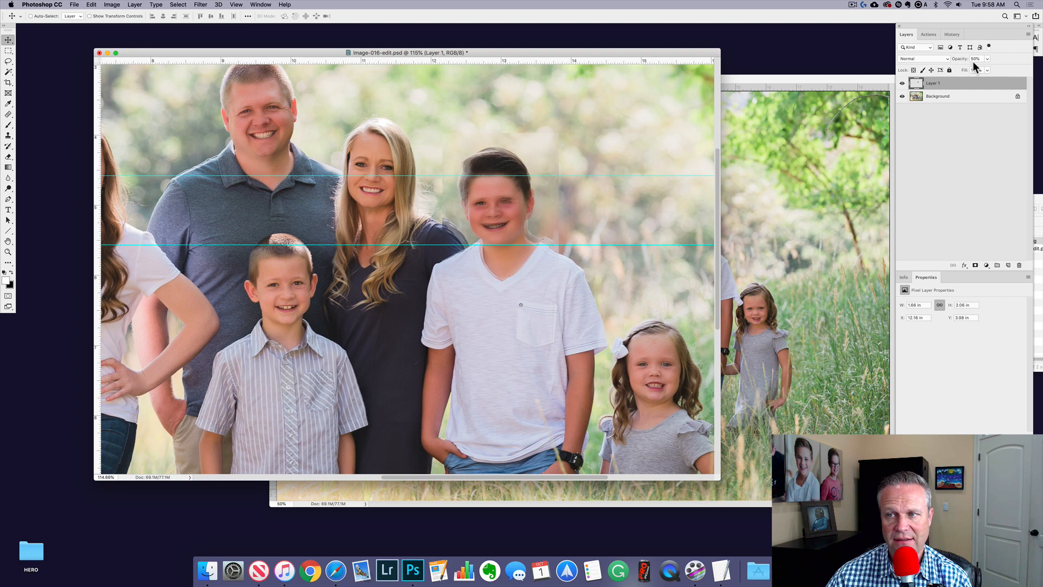
drag(523, 220, 516, 219)
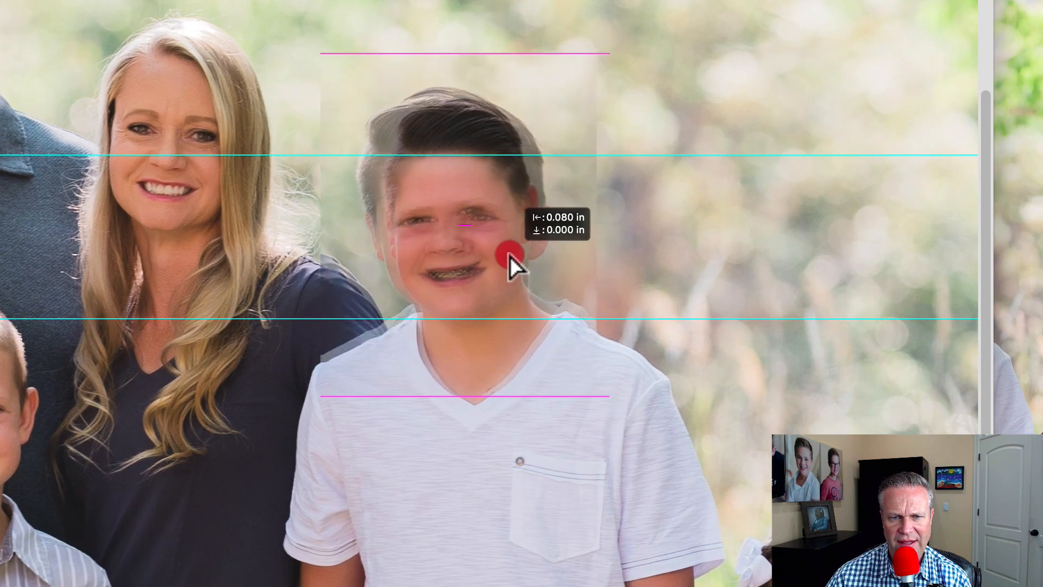
drag(510, 257, 510, 268)
mouse_move(512, 265)
mouse_down()
mouse_move(522, 265)
mouse_move(512, 265)
mouse_up()
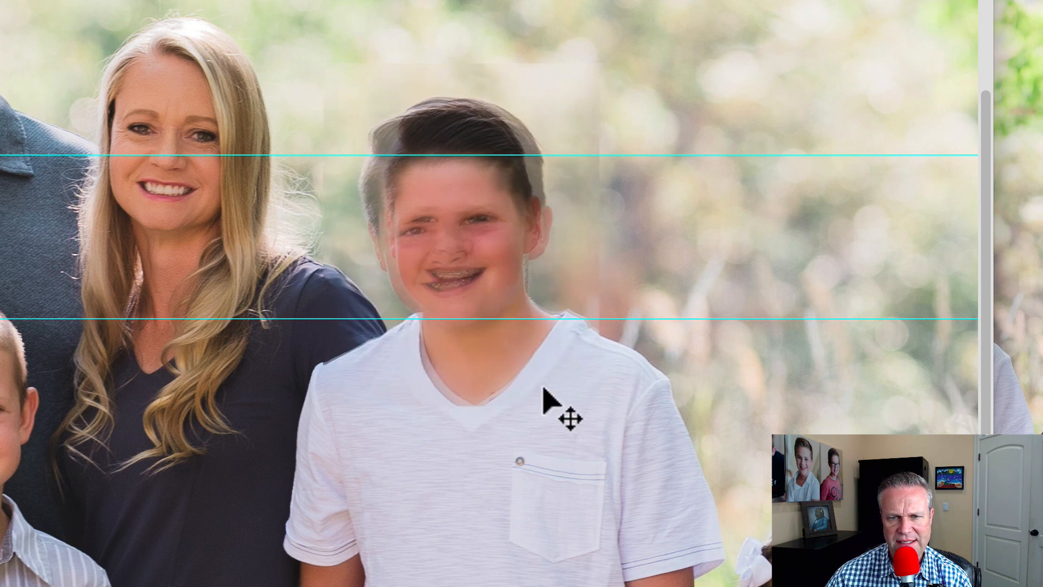
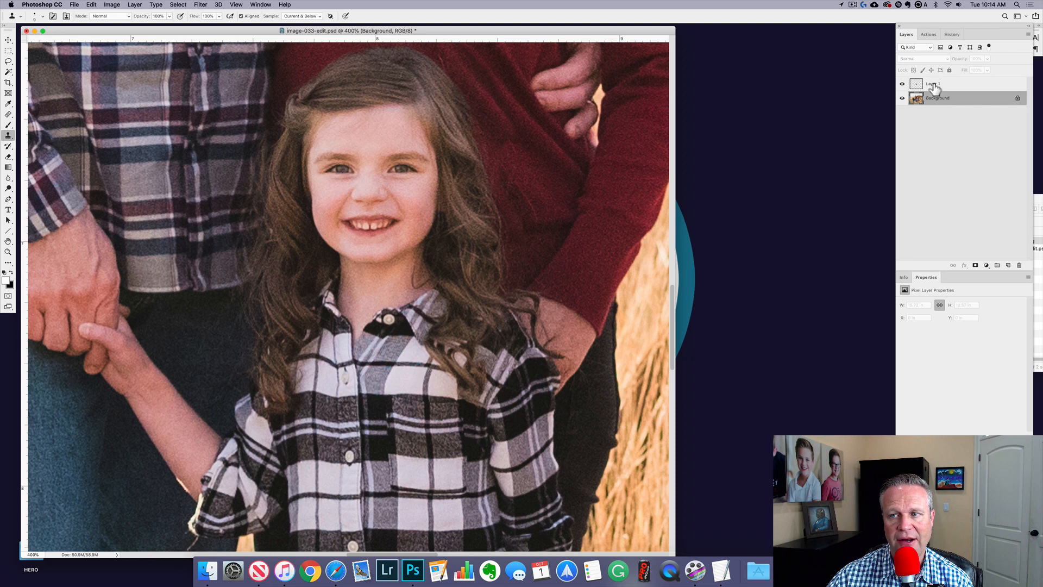
Create a new empty layer above Layer 1 in image-033-edit.psd with the default settings.
click(933, 84)
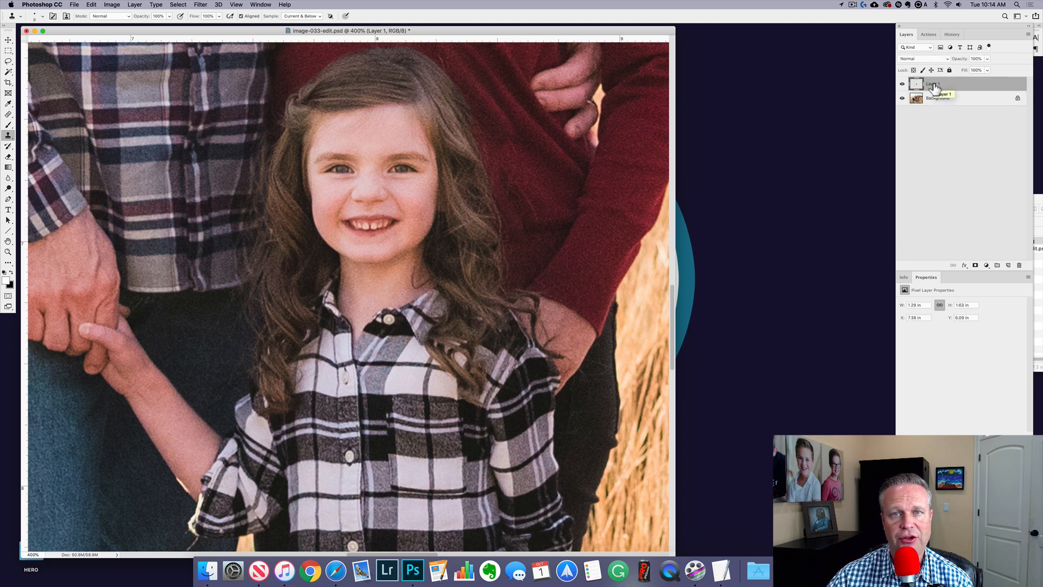
click(937, 98)
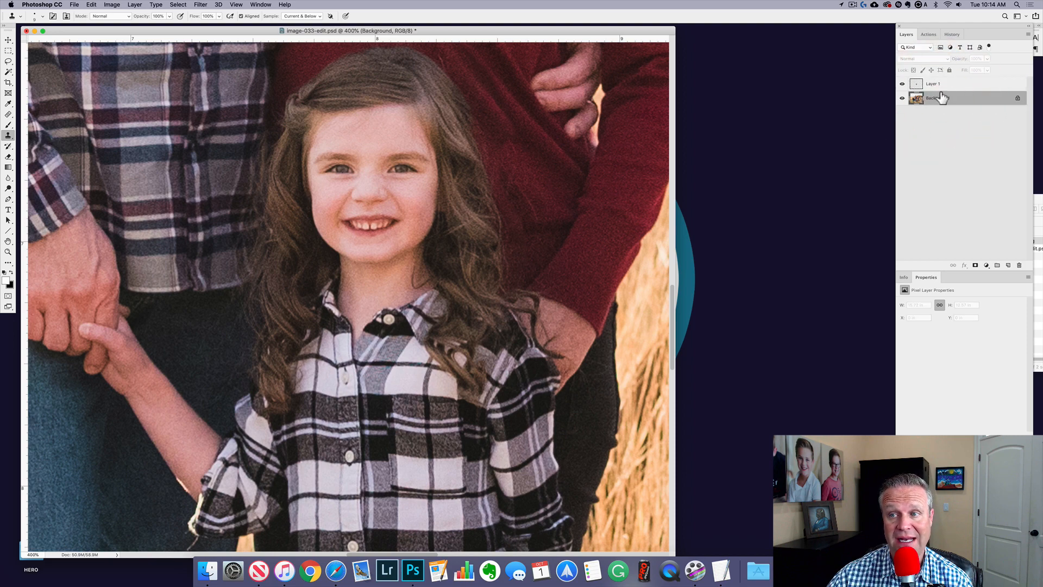
click(950, 87)
key(super+shift+n)
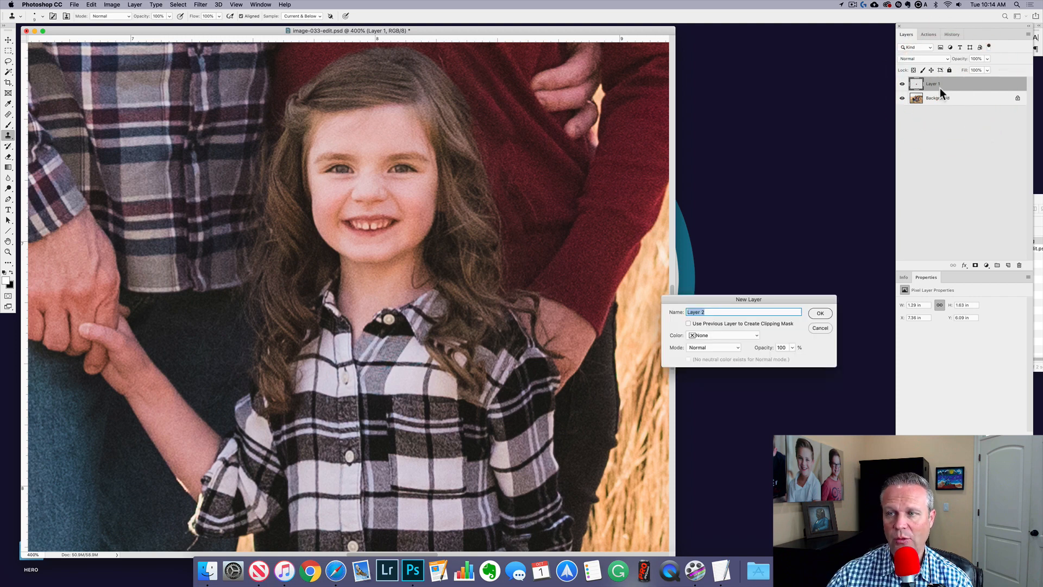
key(Return)
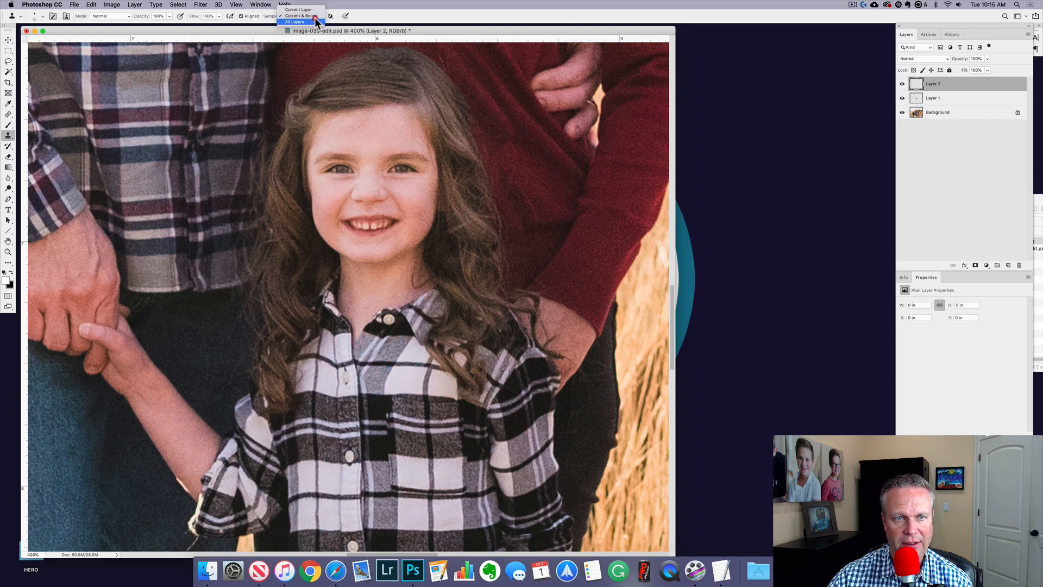
Set the Clone Stamp to sample Current & Below for retouching around the girl's shirt collar.
click(304, 15)
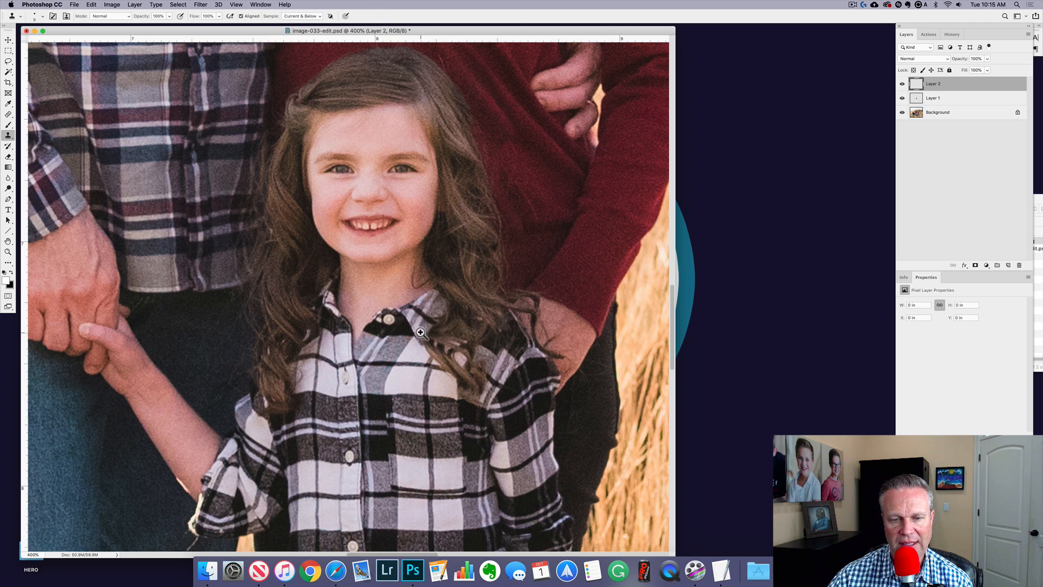
scroll(443, 369, up, 3)
scroll(444, 365, up, 3)
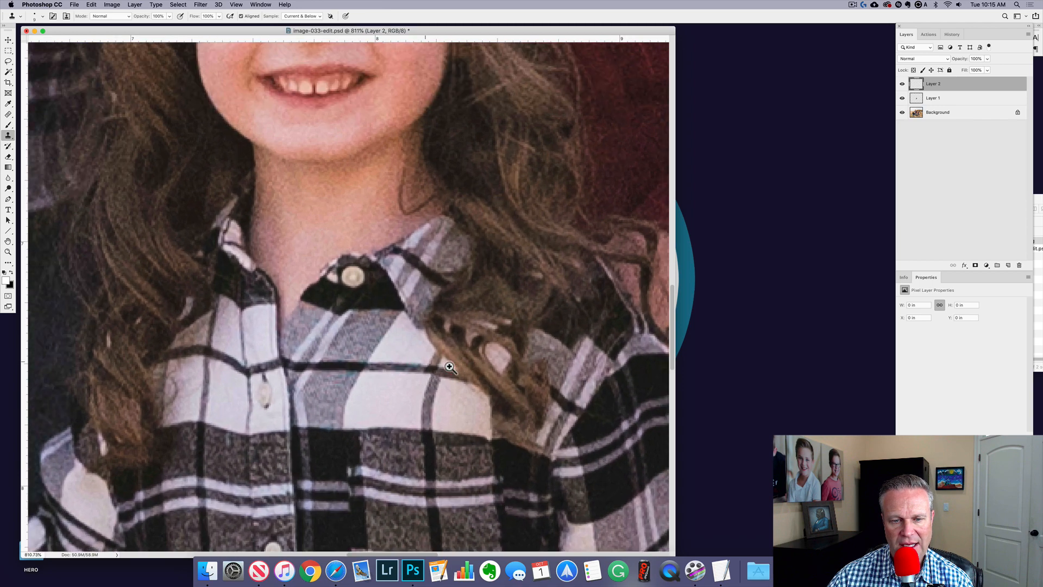
Set up the Clone Stamp tool with a 9 px brush at 80% hardness for the plaid shirt.
right_click(407, 347)
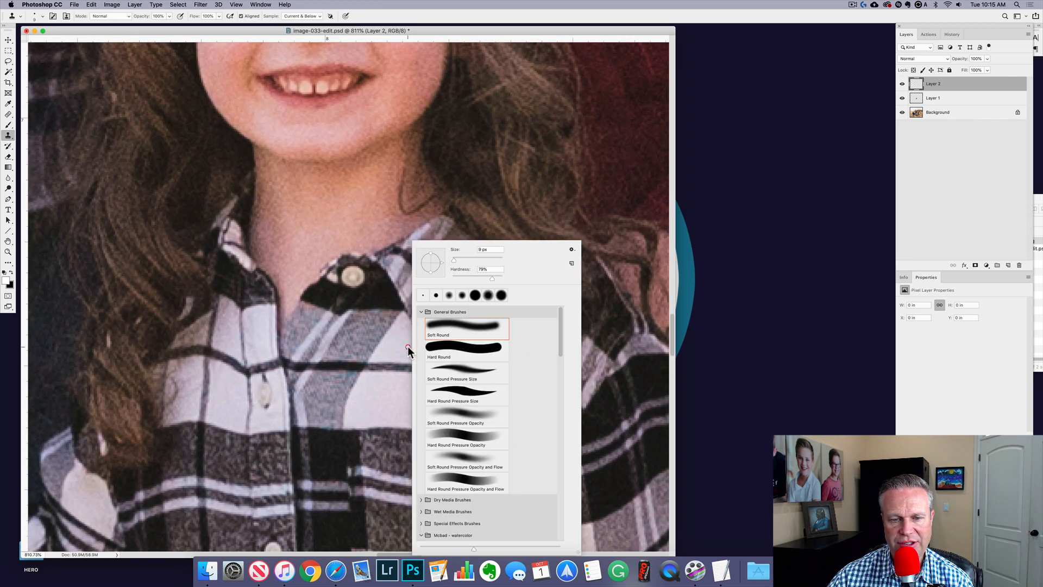
click(401, 335)
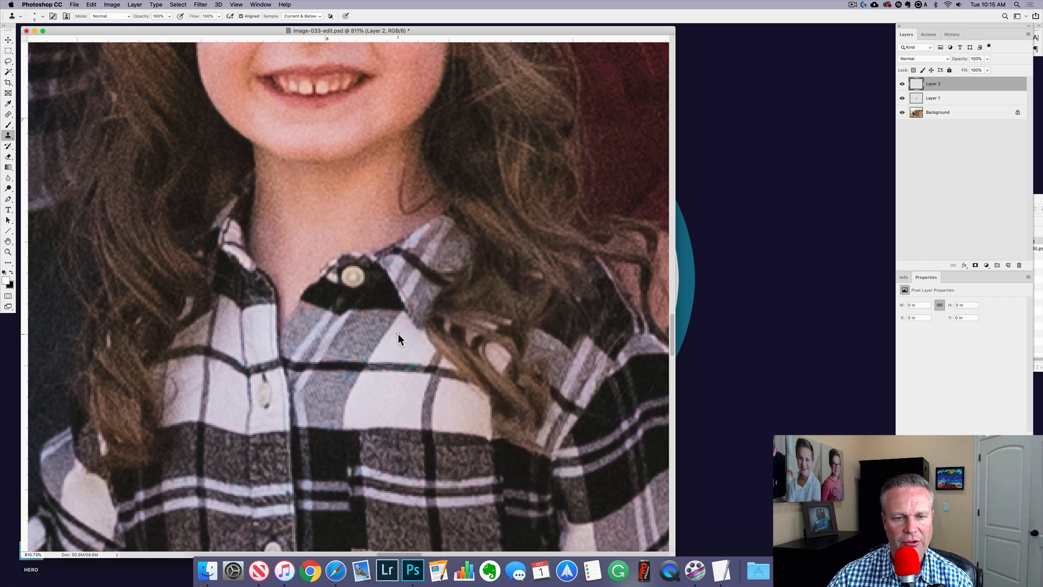
click(400, 336)
click(583, 182)
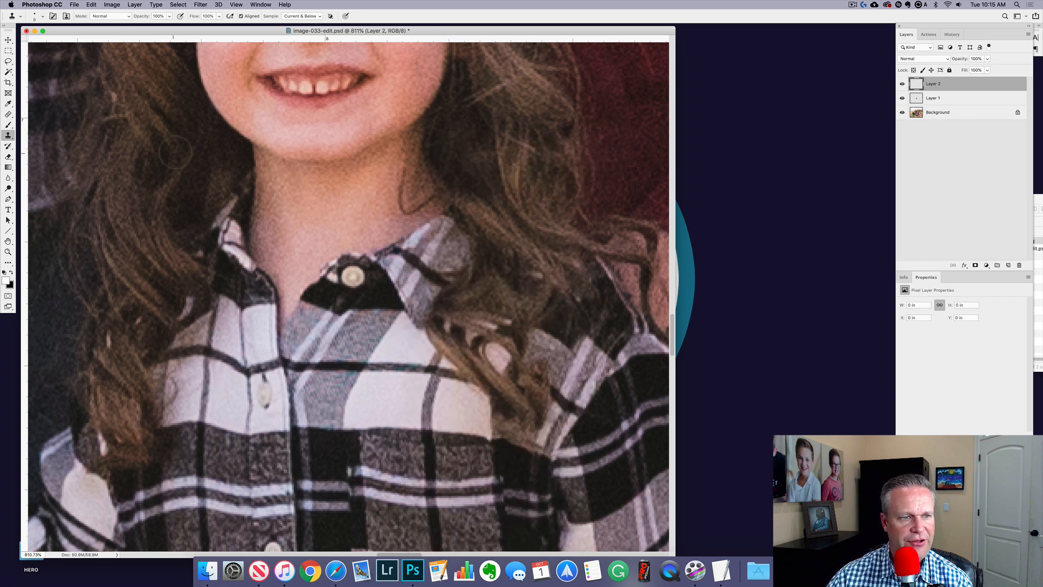
click(9, 136)
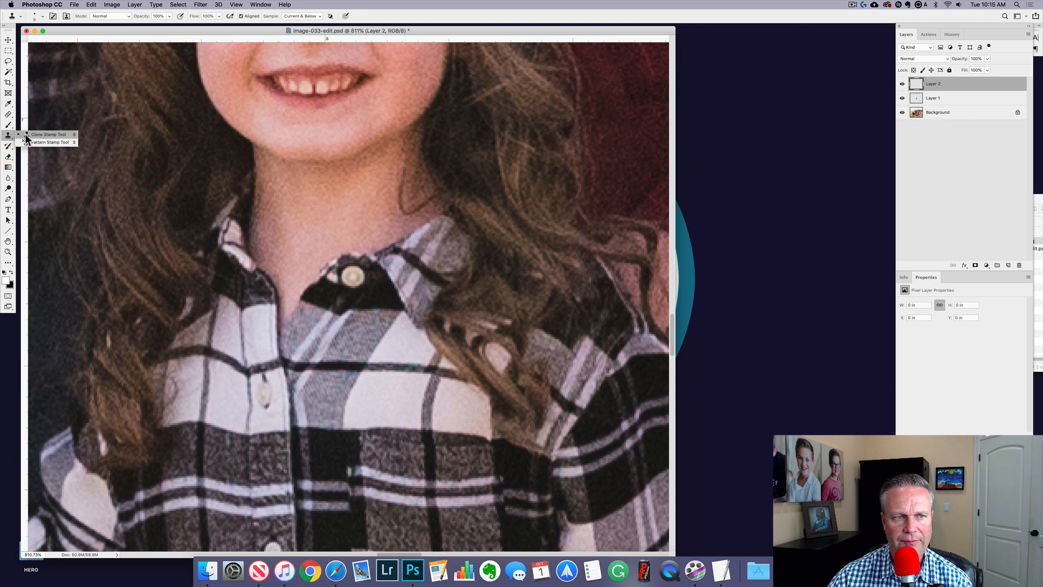
click(46, 135)
right_click(411, 334)
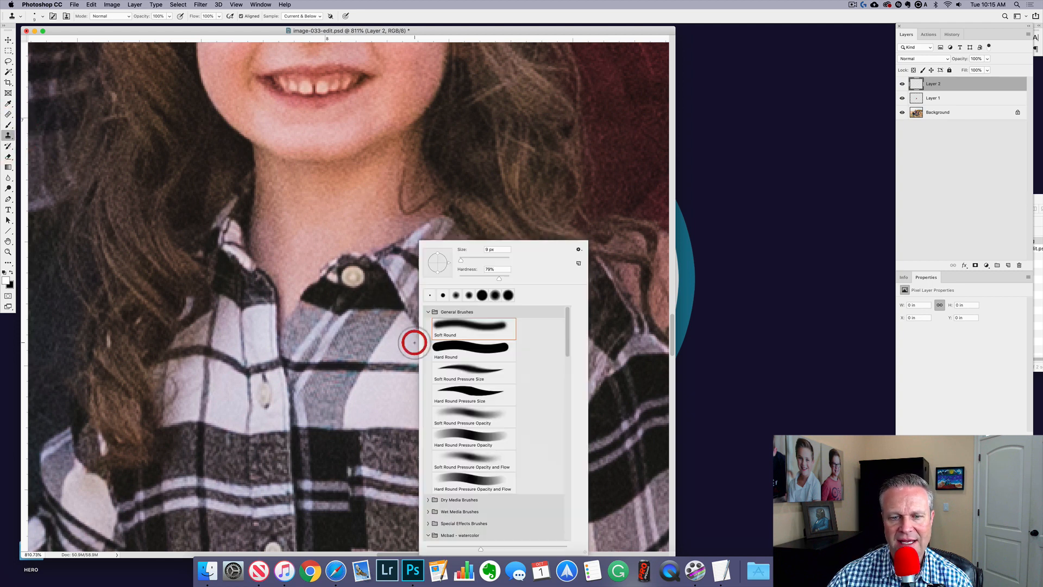
click(498, 279)
key(Return)
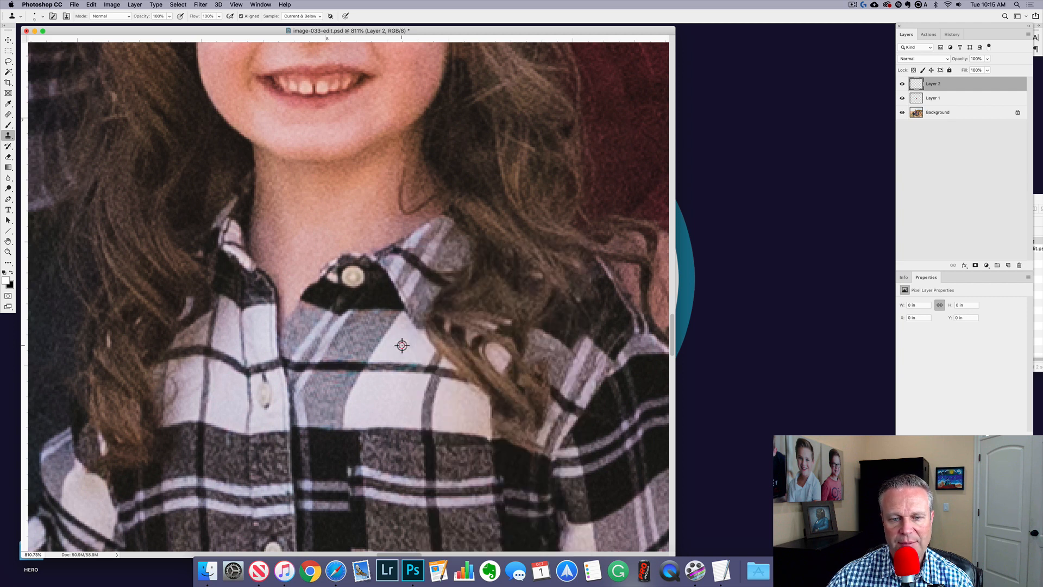
Clone clean shirt fabric over the mismatched plaid lines next to the hair curl below the girl's collar on Layer 2.
alt+click(402, 345)
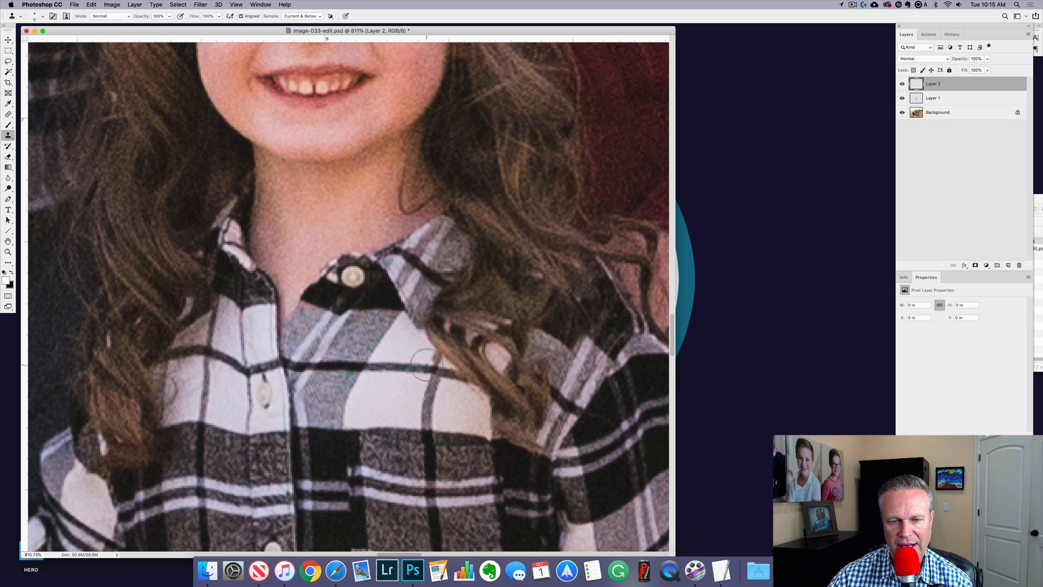
drag(425, 365, 434, 364)
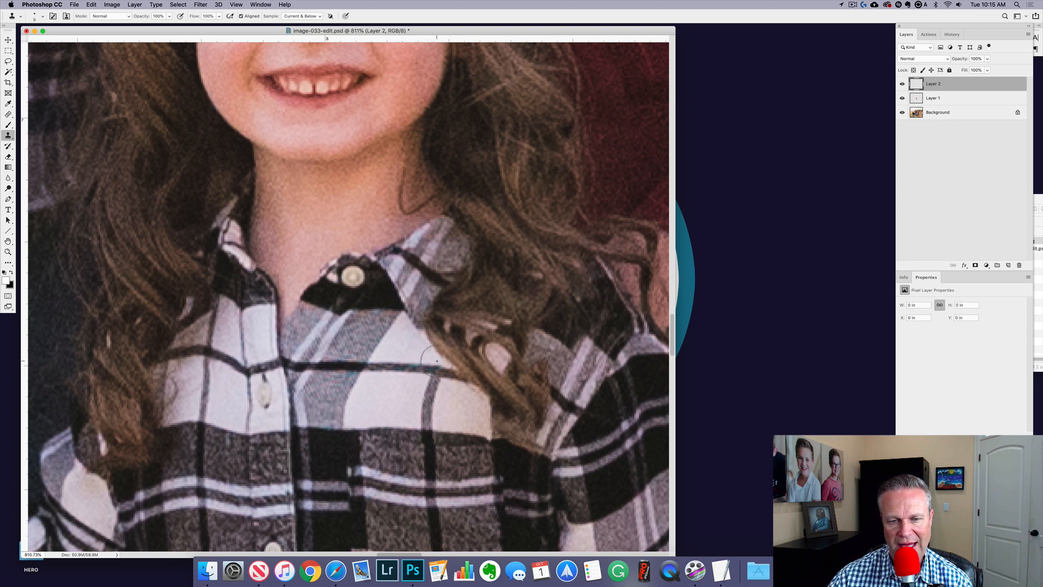
click(436, 360)
alt+click(426, 384)
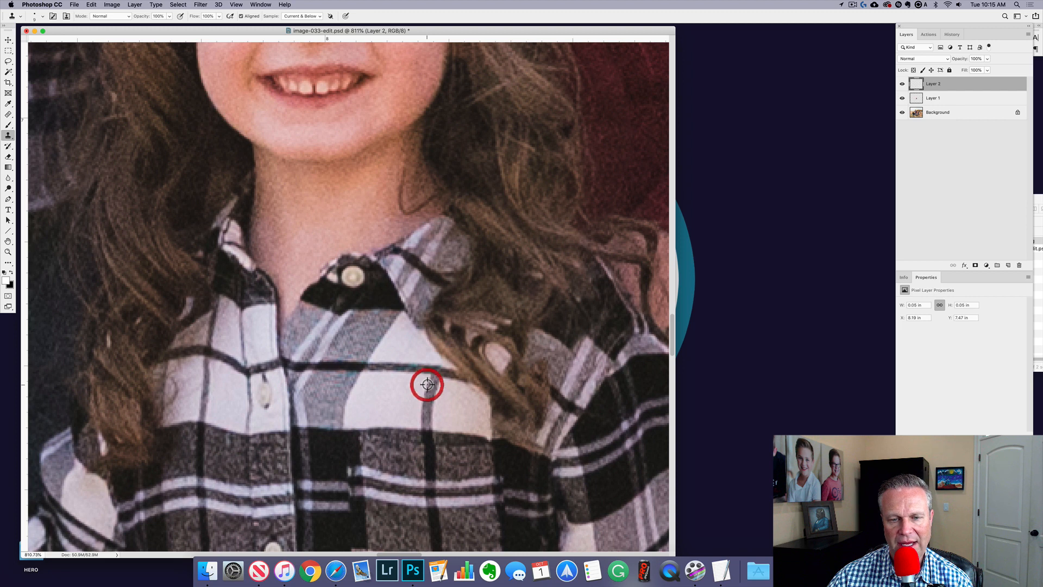
click(441, 361)
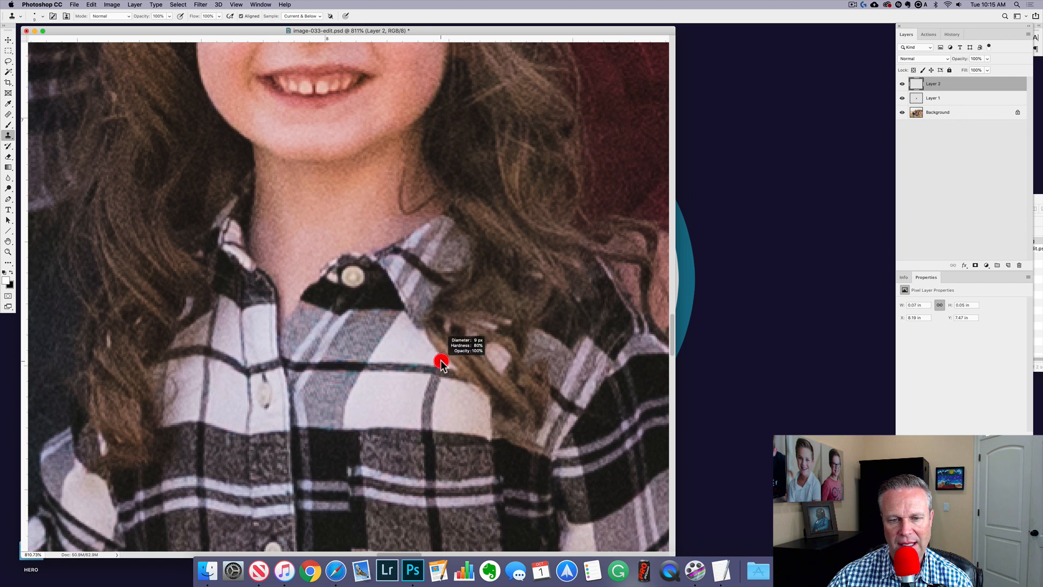
click(440, 361)
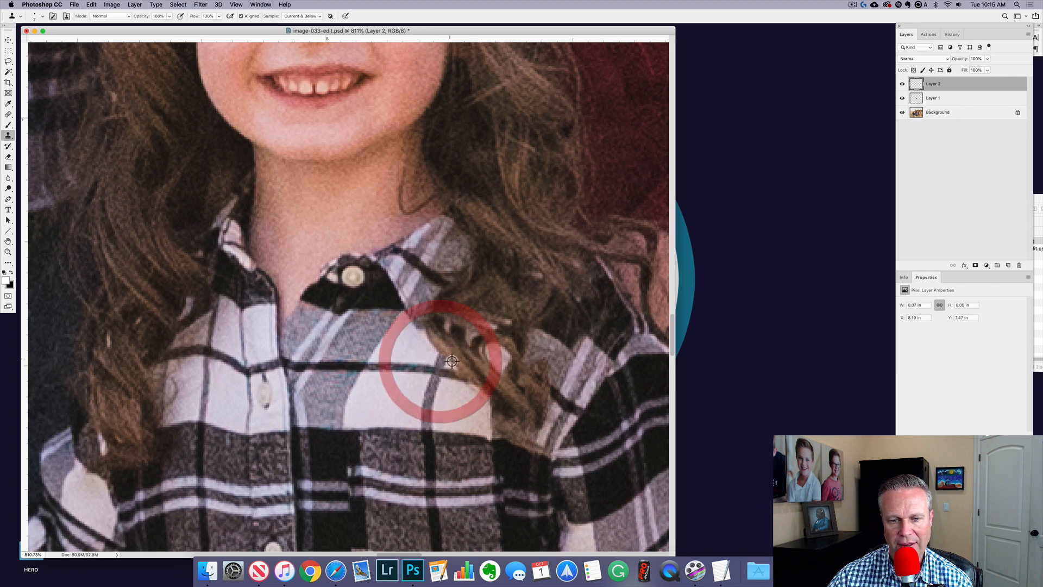
alt+click(454, 365)
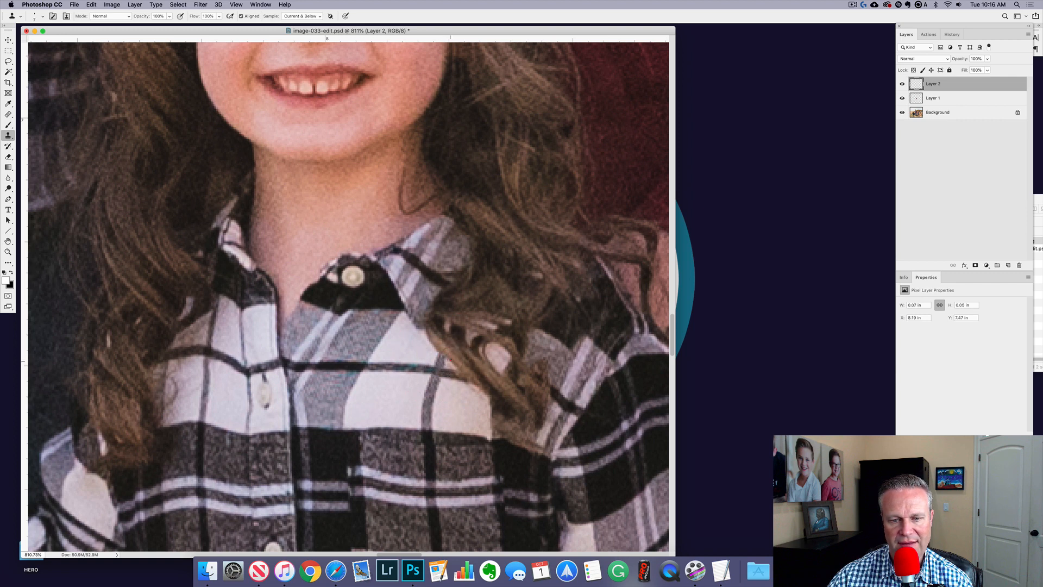
click(449, 361)
Compare the girl's shirt and face with and without the layers above Background, viewed at 500%.
alt+click(451, 414)
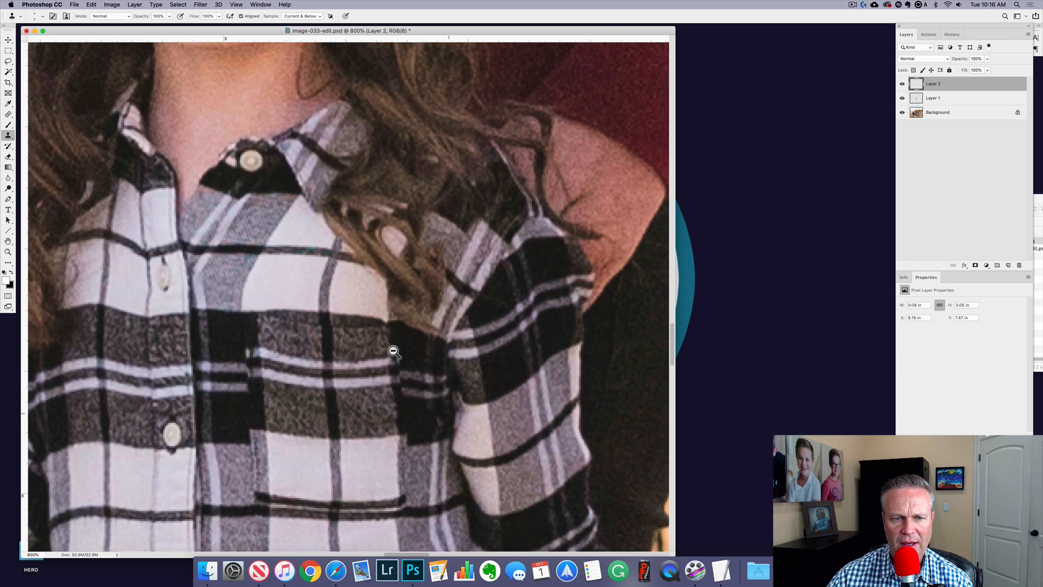
alt+click(377, 319)
alt+click(379, 321)
drag(318, 254, 422, 318)
alt+click(422, 319)
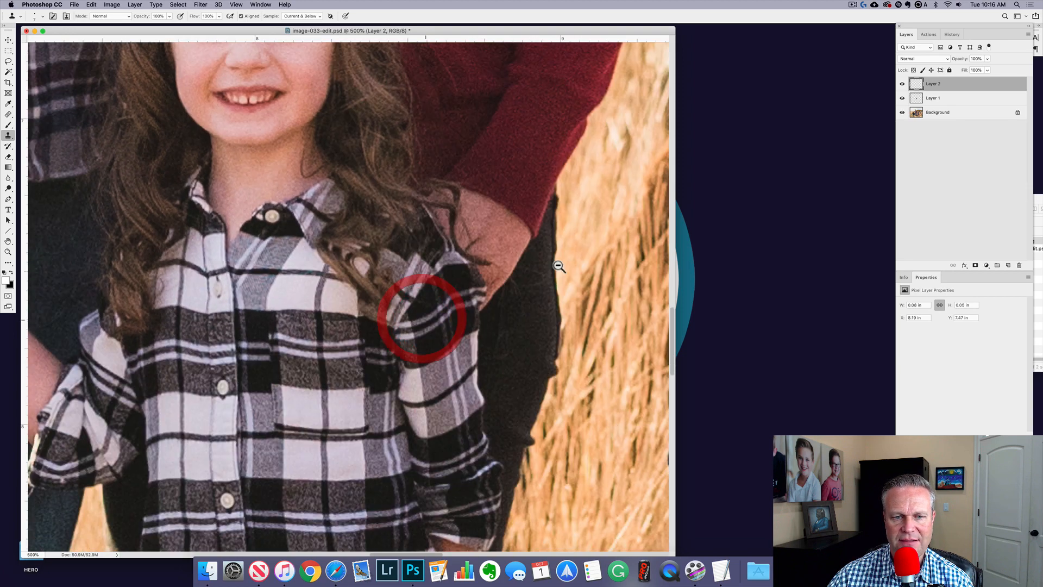
alt+click(902, 114)
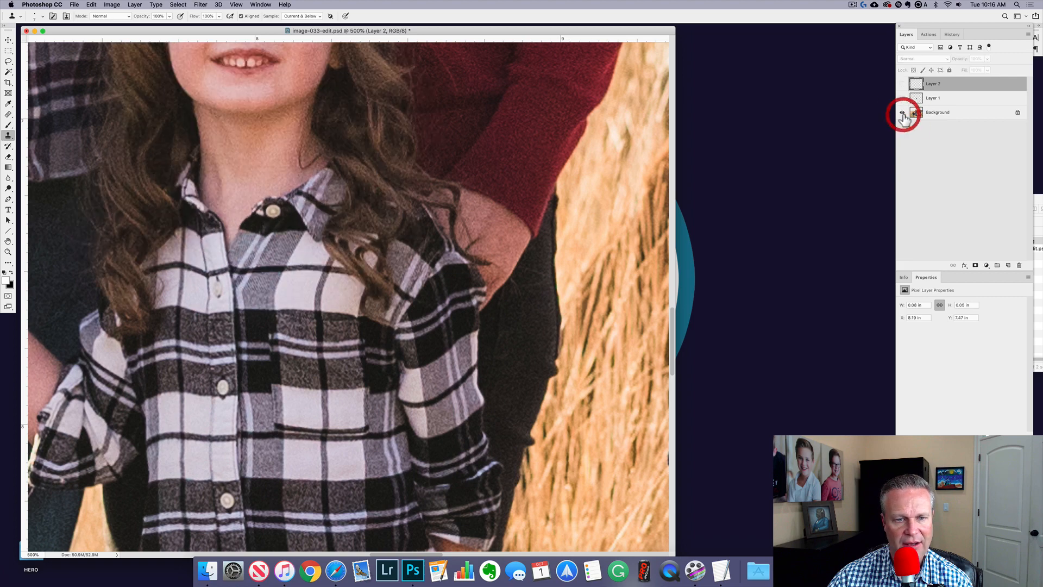
alt+click(902, 114)
alt+click(902, 115)
alt+click(902, 114)
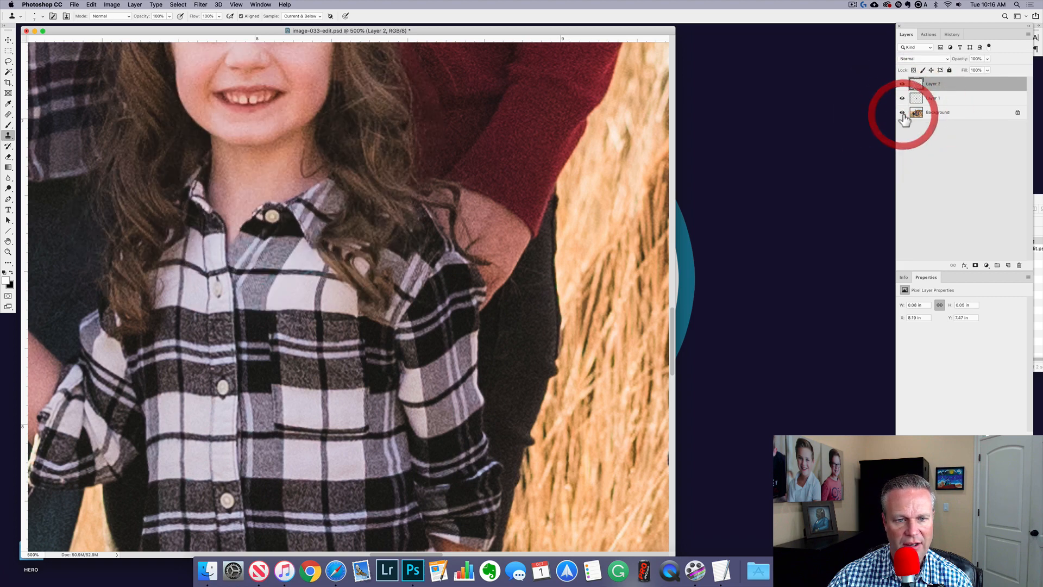
alt+click(902, 114)
alt+click(902, 114)
alt+click(903, 114)
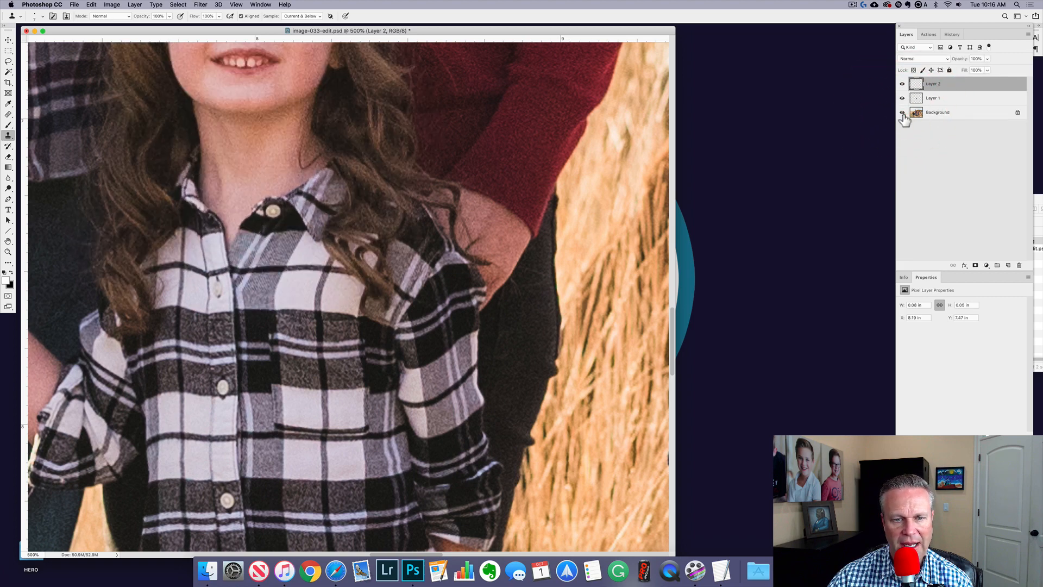
alt+click(902, 114)
alt+click(903, 114)
Select the Spot Healing Brush with a 15 px size and show Layer 1 and Layer 2 again.
drag(468, 130, 488, 316)
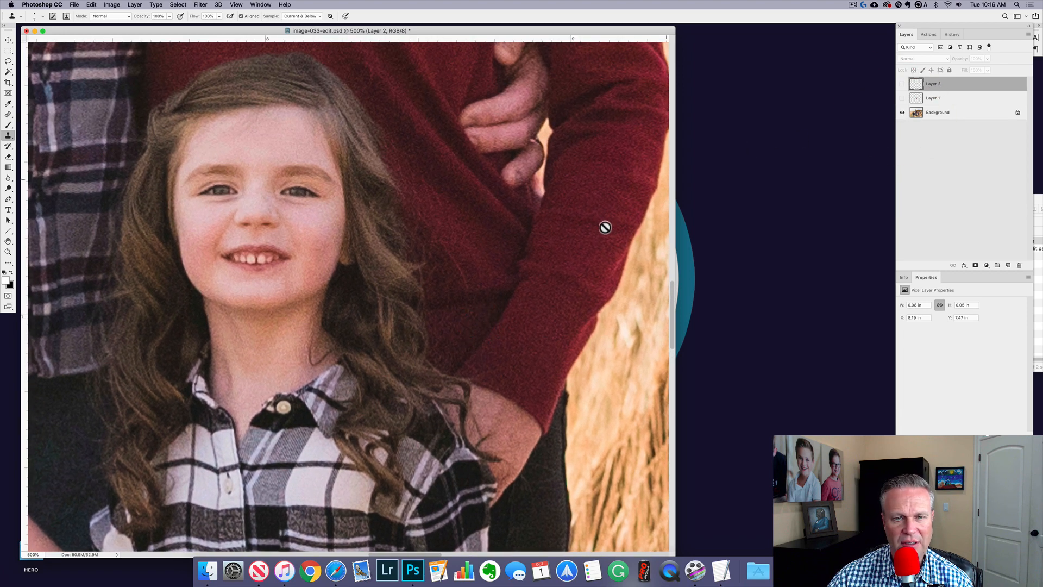
scroll(478, 254, up, 4)
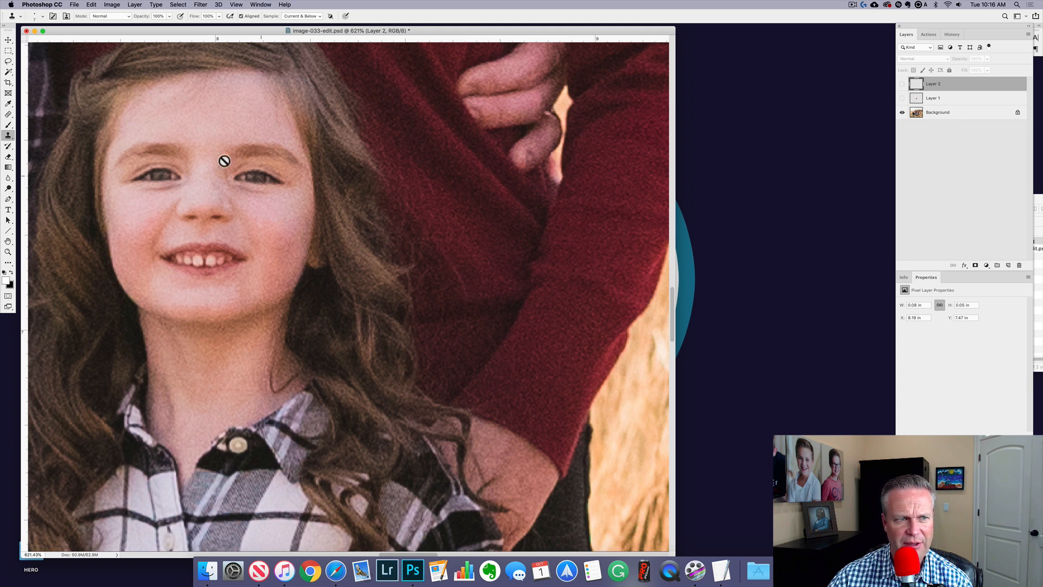
click(9, 114)
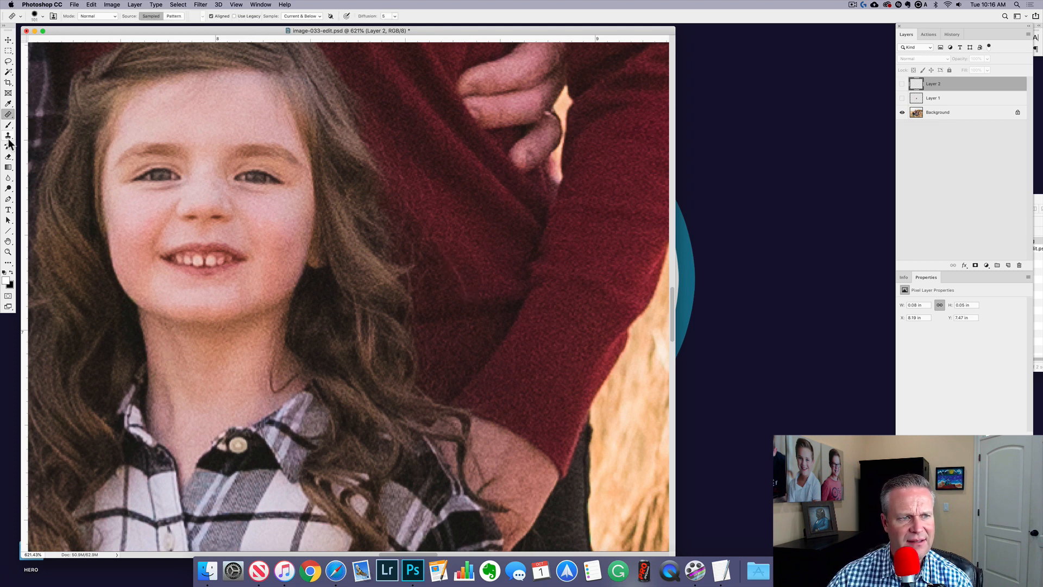
drag(8, 112, 21, 113)
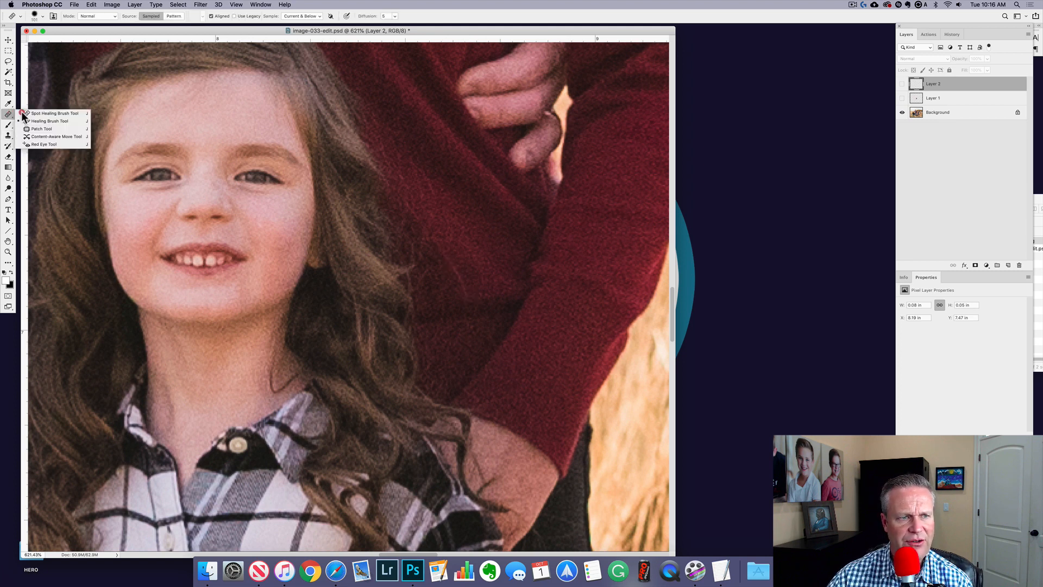
click(60, 114)
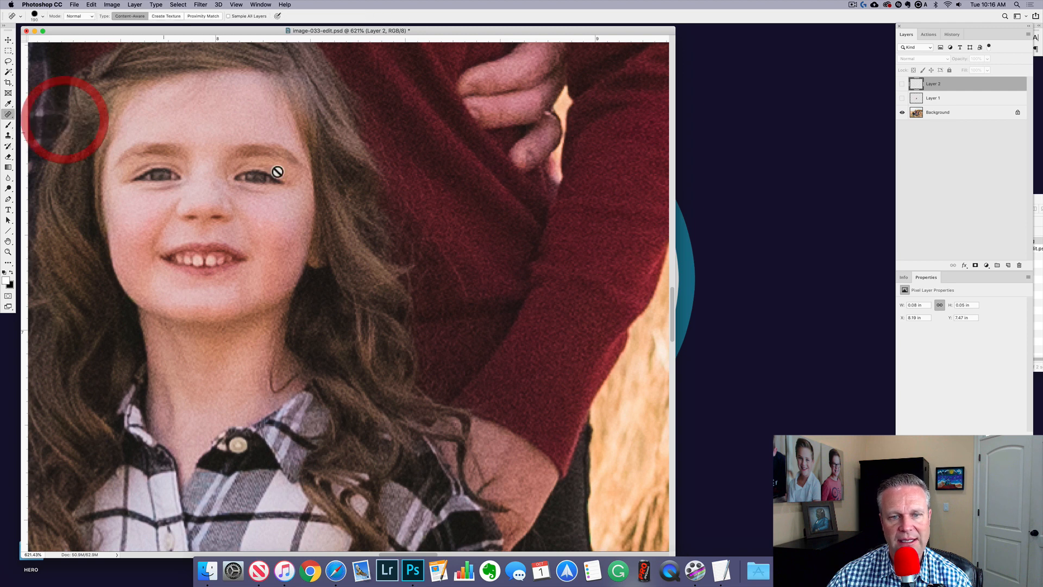
click(901, 98)
click(901, 83)
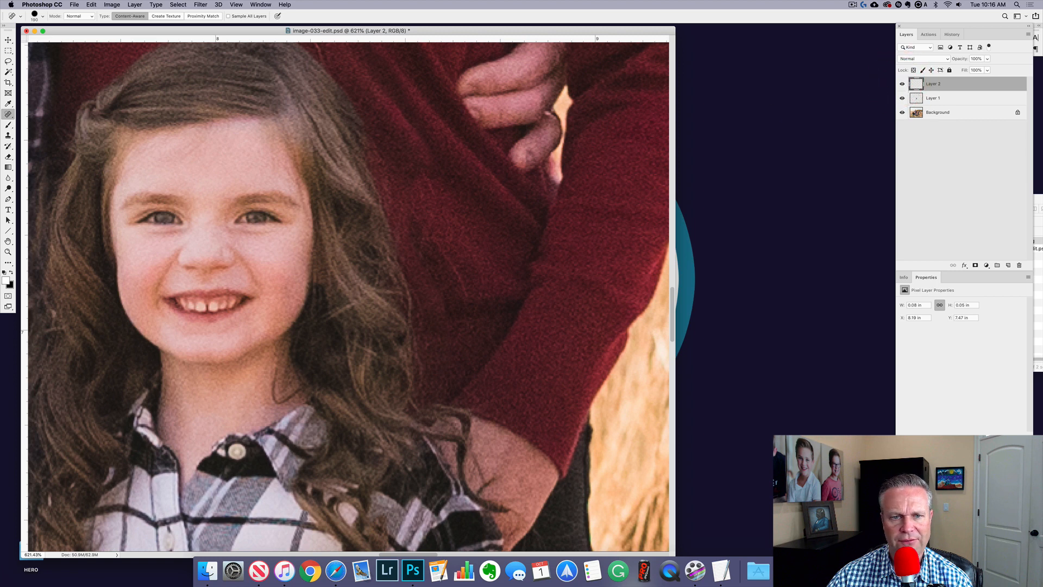
drag(528, 234, 309, 250)
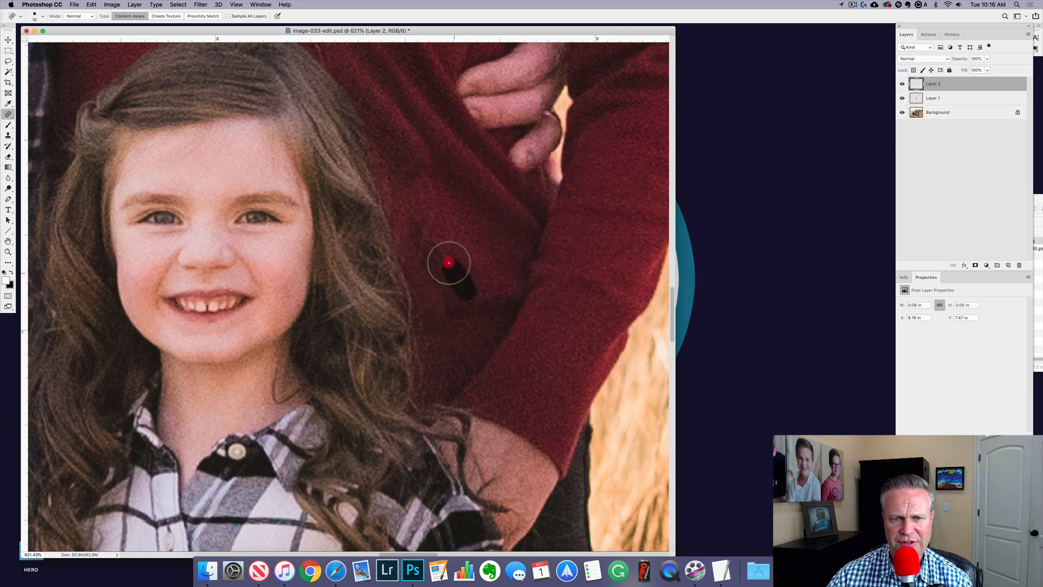
Try to heal the stray hairs on the red sweater beside the girl's hair without sampling all layers.
click(431, 233)
drag(471, 291, 441, 236)
drag(470, 291, 426, 234)
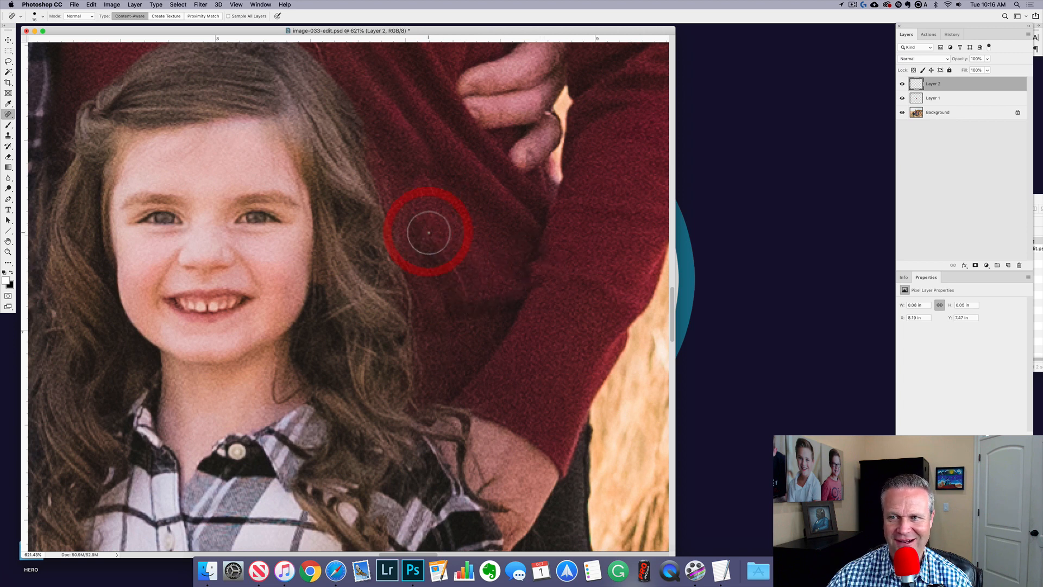
Enable Sample All Layers and heal the stray hairs on the red sweater around the girl's head.
click(228, 17)
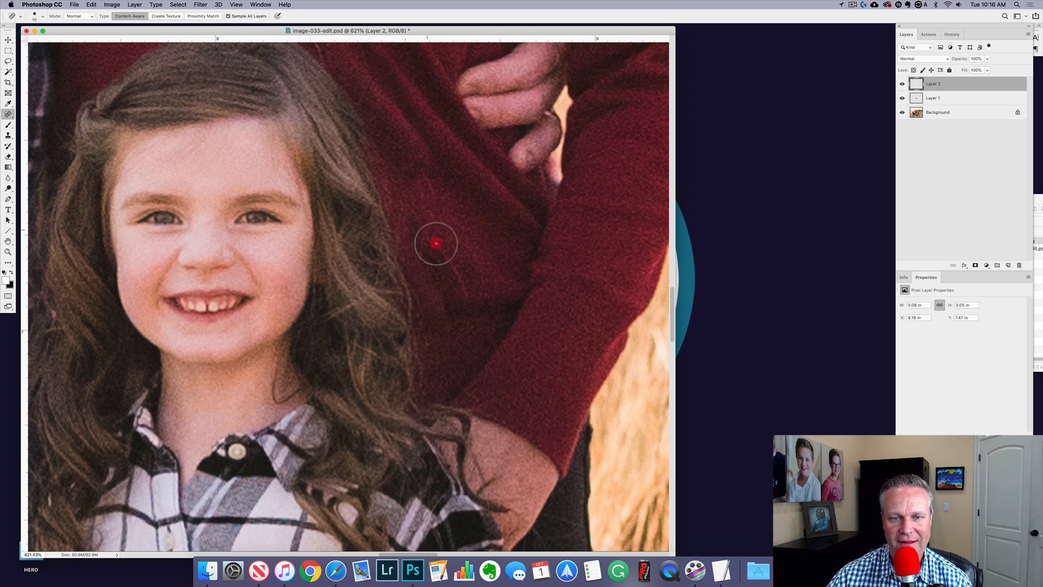
drag(436, 243, 466, 296)
drag(472, 254, 497, 271)
drag(462, 220, 456, 221)
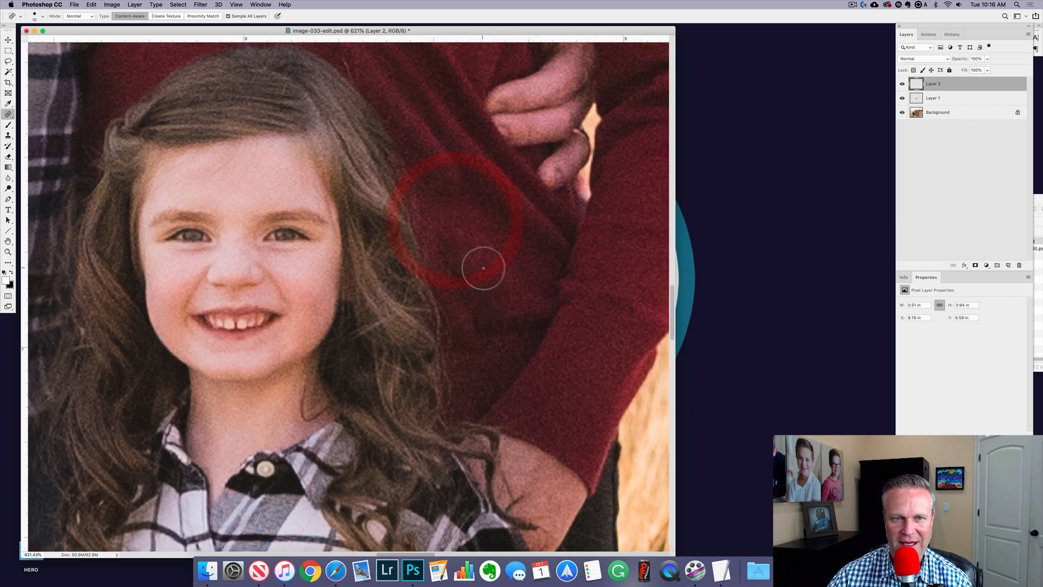
drag(478, 275, 496, 300)
mouse_move(412, 152)
mouse_down()
mouse_move(422, 175)
mouse_move(368, 131)
mouse_move(434, 153)
mouse_move(381, 139)
mouse_move(379, 161)
mouse_up()
Compare the family photo at 100% with and without the head swap and retouching layers.
scroll(418, 151, left, 5)
scroll(418, 151, up, 2)
alt+click(359, 217)
alt+click(354, 227)
alt+click(354, 230)
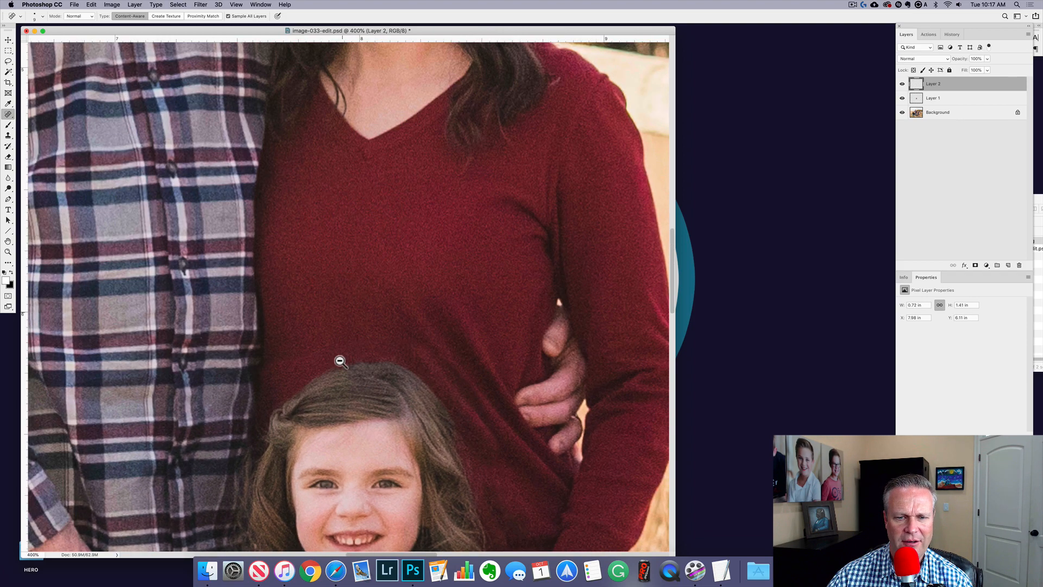
alt+click(340, 361)
alt+click(340, 360)
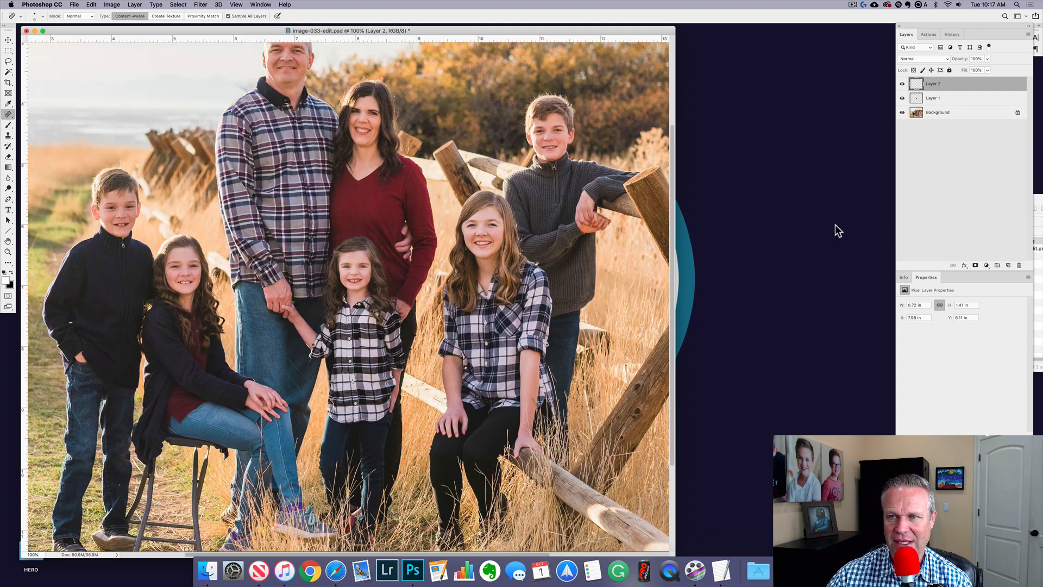
alt+click(901, 115)
alt+click(906, 114)
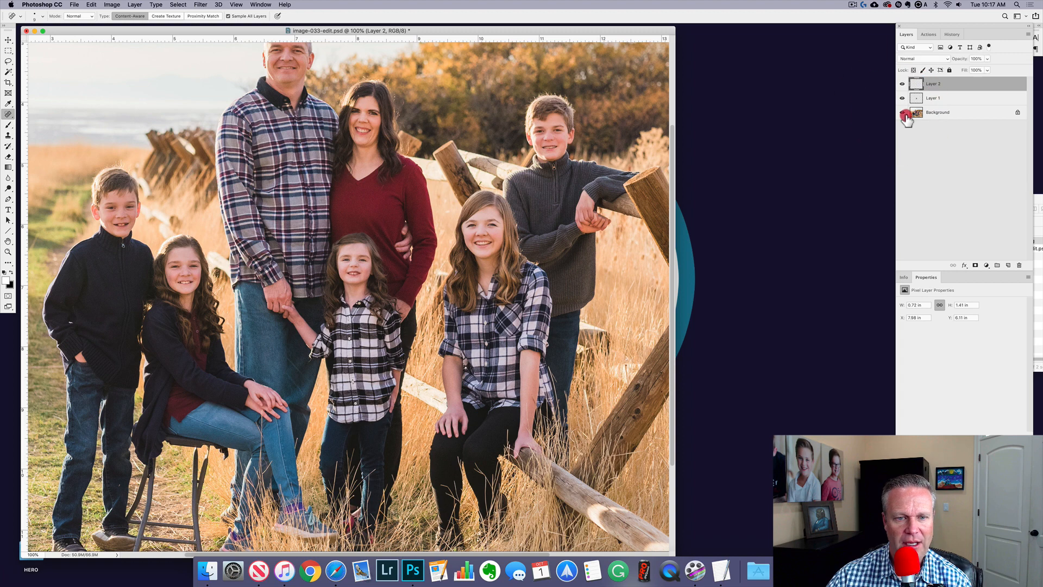
alt+click(905, 115)
alt+click(906, 115)
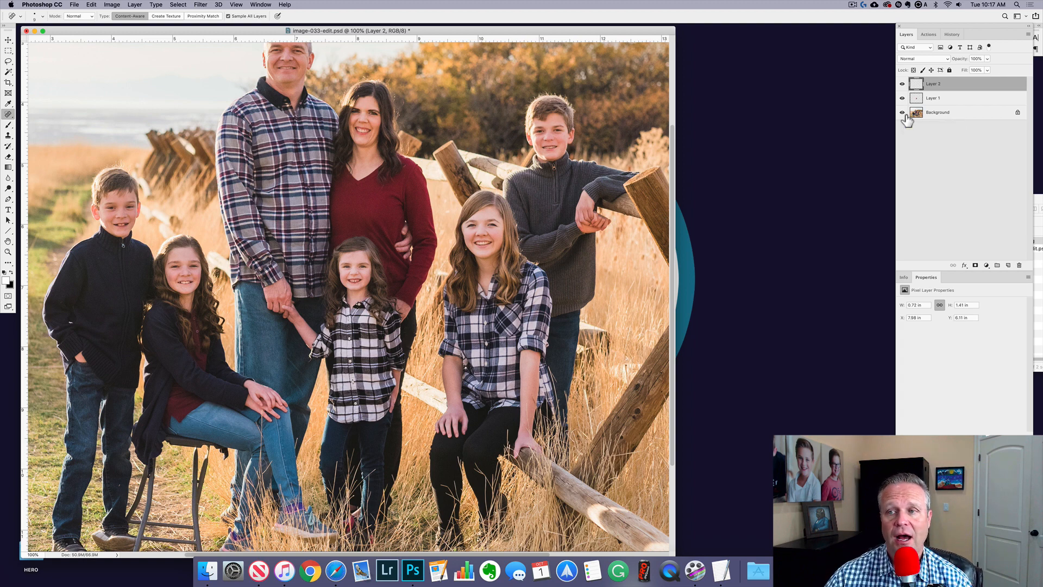
Compare the young girl's original and swapped head in a closer view by toggling the layers above Background.
drag(361, 280, 384, 279)
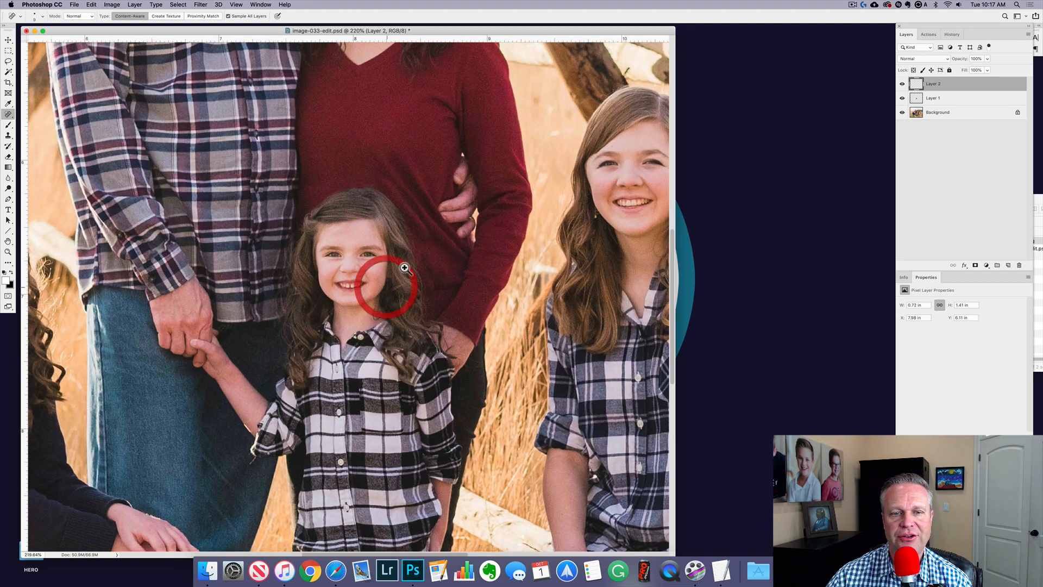
click(902, 114)
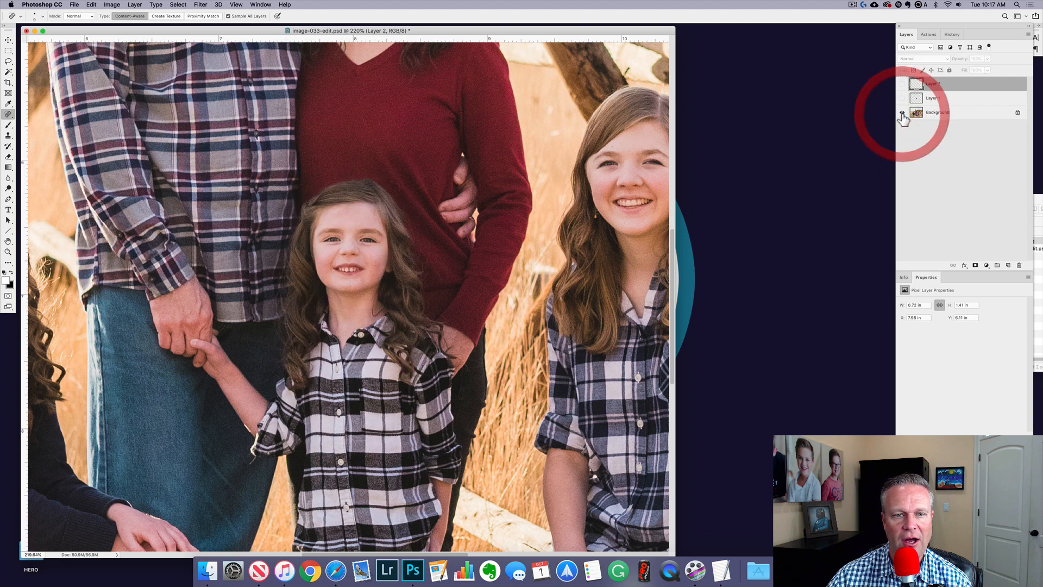
click(902, 114)
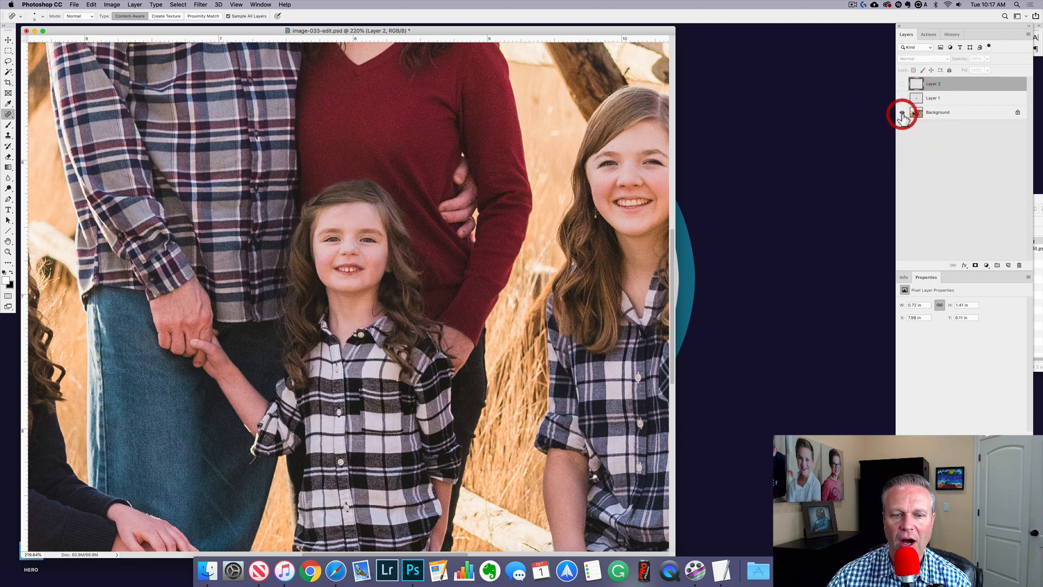
click(902, 114)
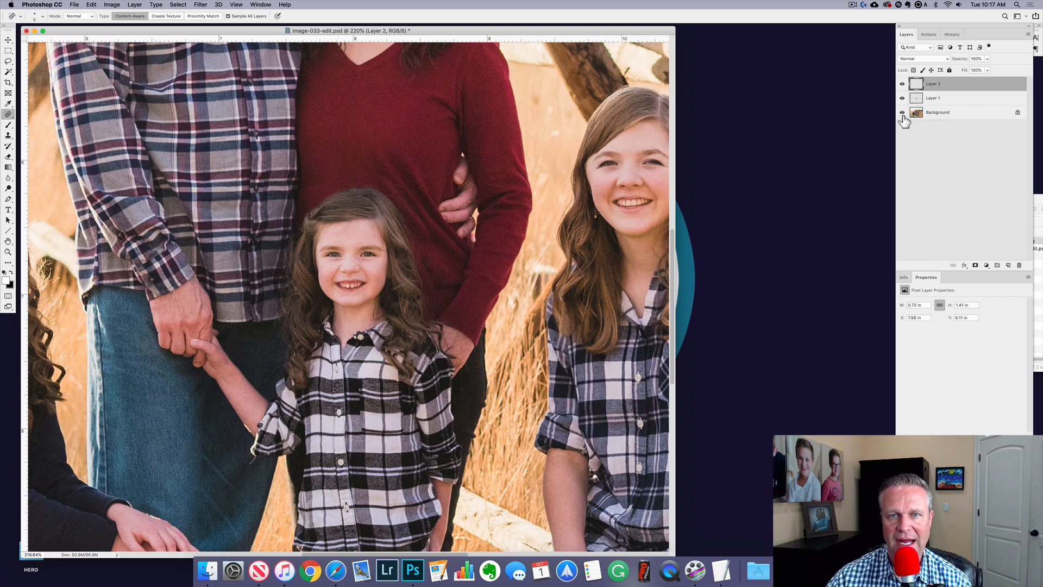
Close the family photo without saving and open image-025-edit.psd from the City Council folder.
key(super+w)
click(491, 180)
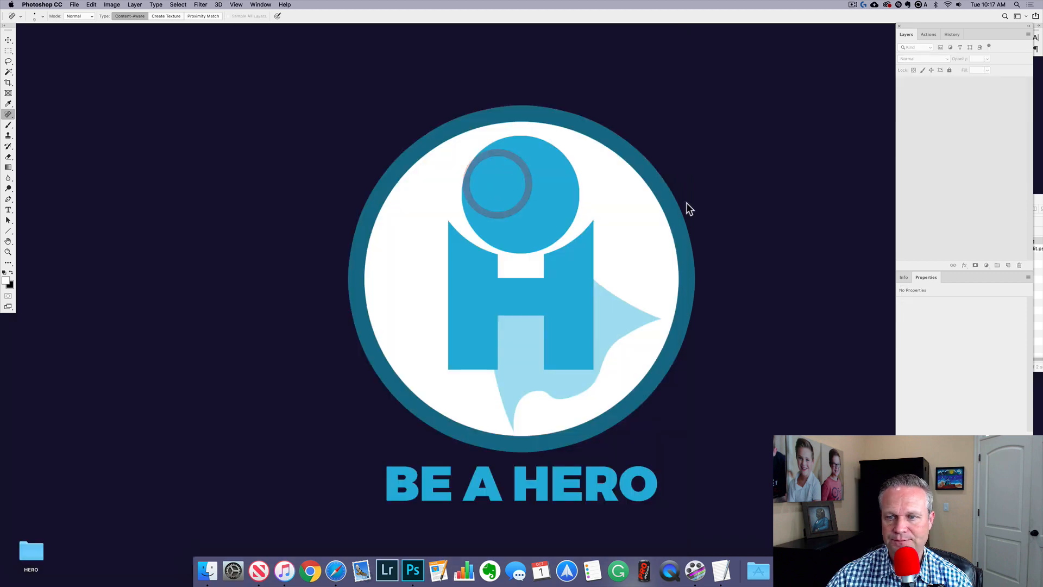
click(688, 205)
click(1008, 267)
click(914, 209)
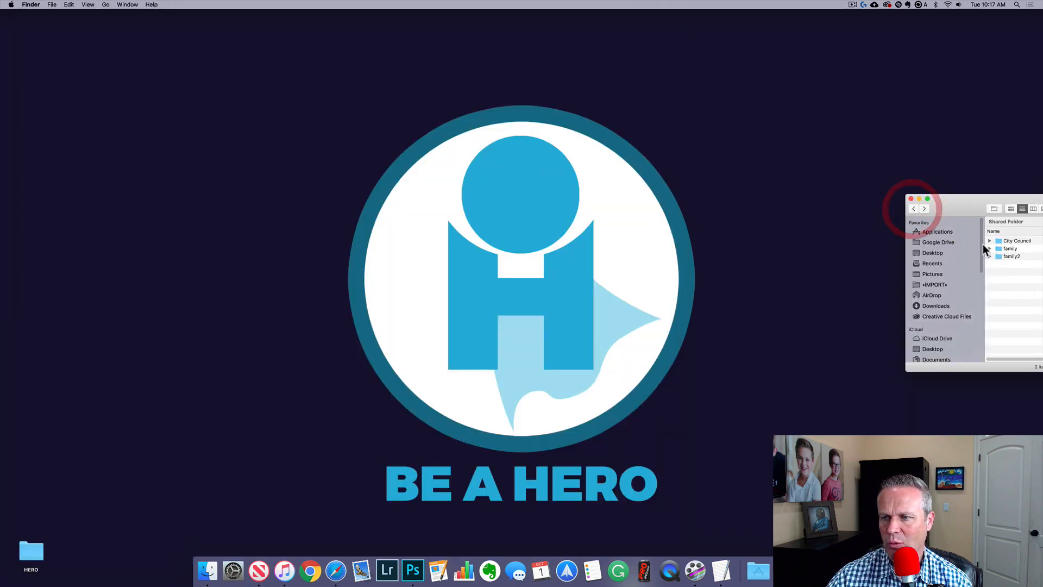
double_click(1021, 256)
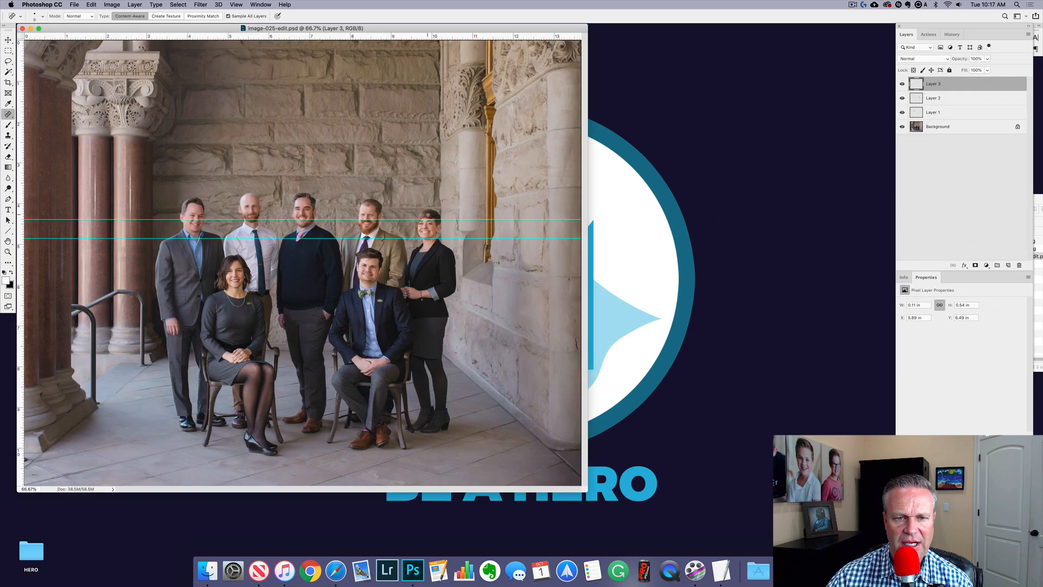
Hide the guides and enlarge the image-025-edit.psd window for a closer view of the group.
key(super+;)
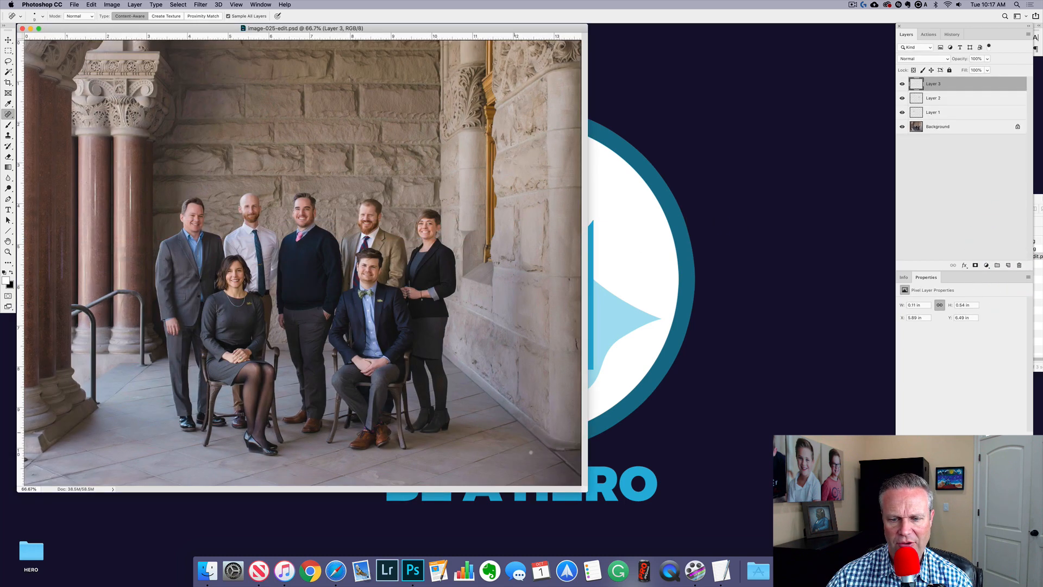
drag(588, 492, 729, 525)
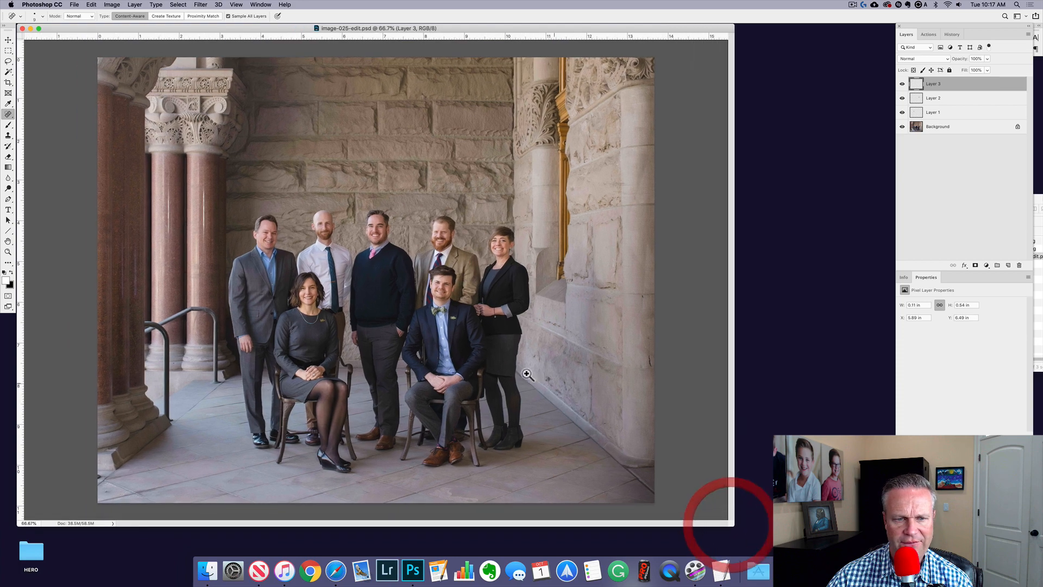
drag(485, 350, 504, 352)
drag(417, 317, 479, 262)
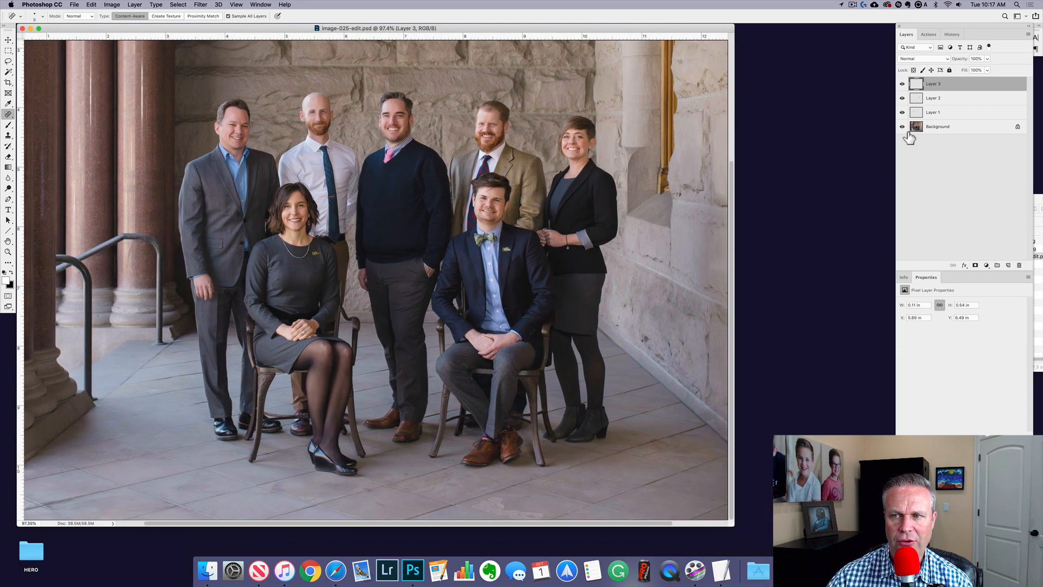
Examine what Layer 1, Layer 2 and Layer 3 each contribute by toggling their visibility one at a time.
click(903, 112)
click(902, 112)
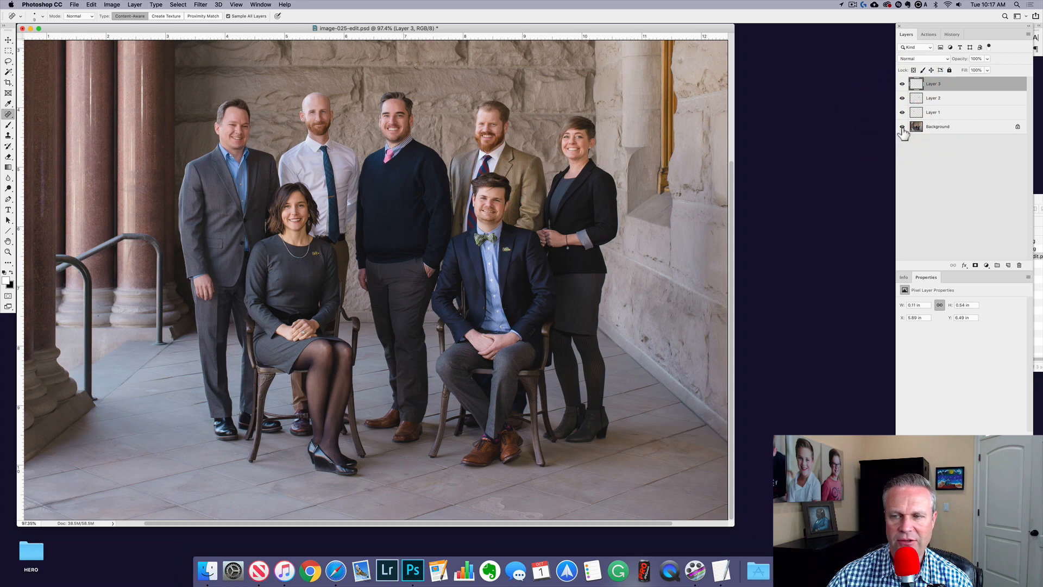
click(902, 99)
click(902, 98)
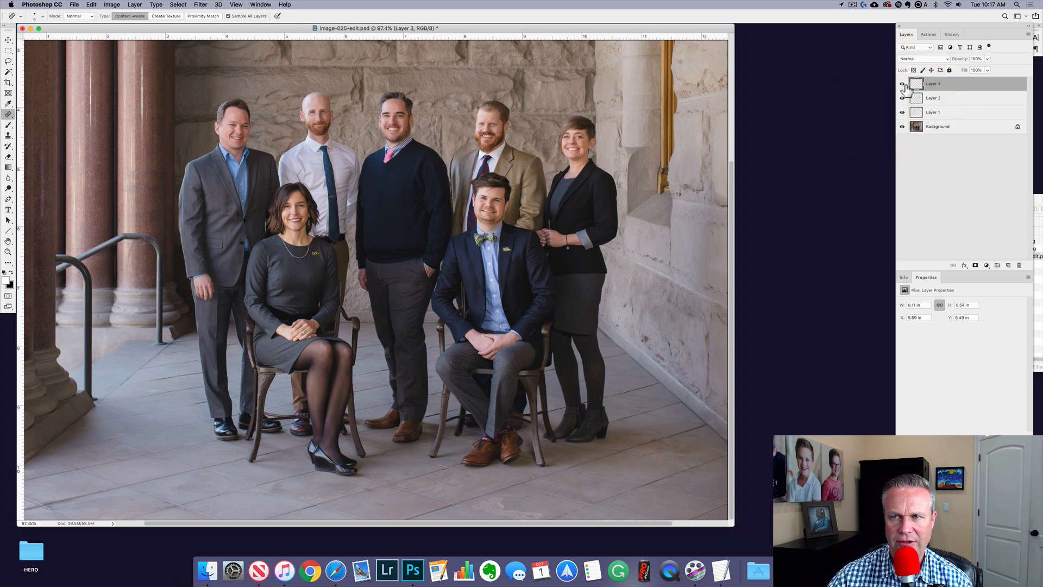
click(902, 84)
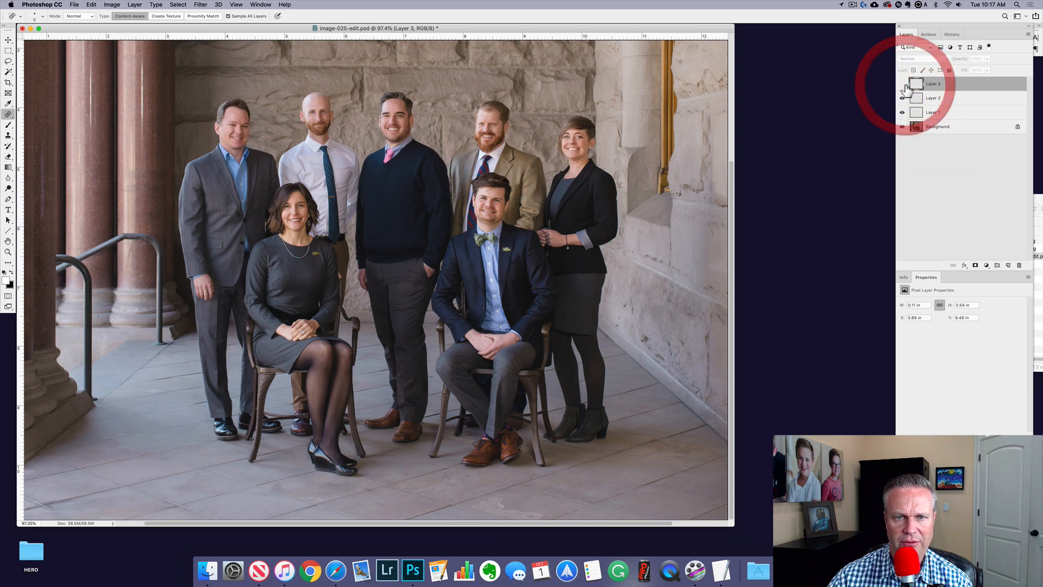
Compare the City Council group photo with and without the head swaps by repeatedly toggling all layers above Background.
alt+click(902, 126)
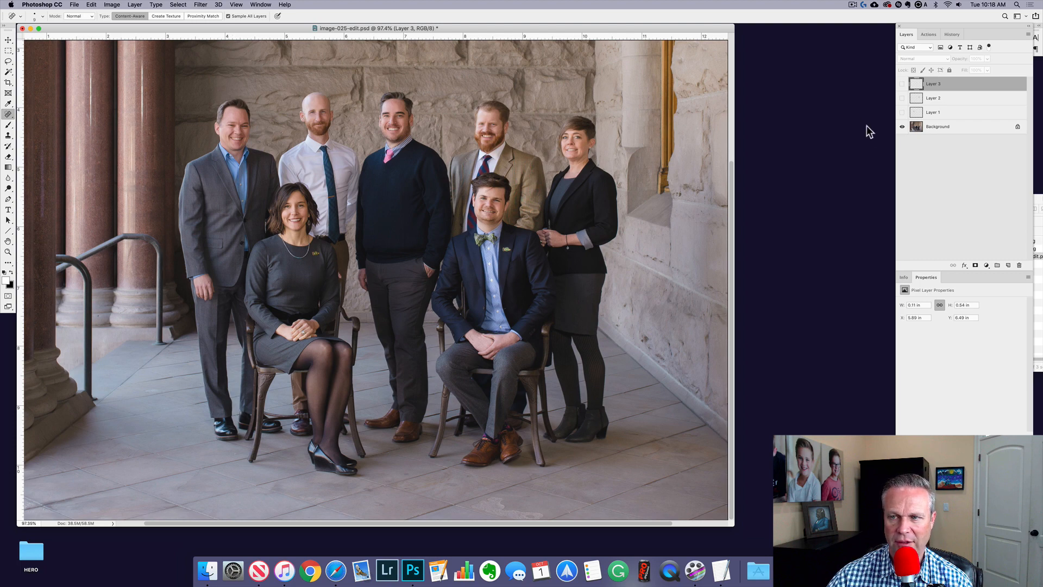
alt+click(901, 128)
alt+click(901, 128)
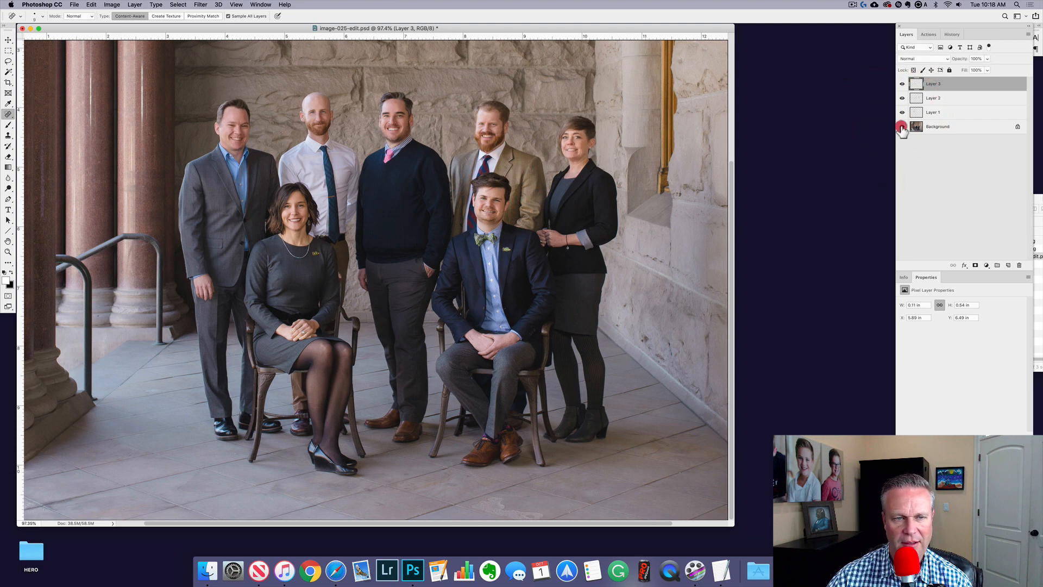
alt+click(901, 129)
alt+click(901, 128)
alt+click(901, 128)
alt+click(901, 128)
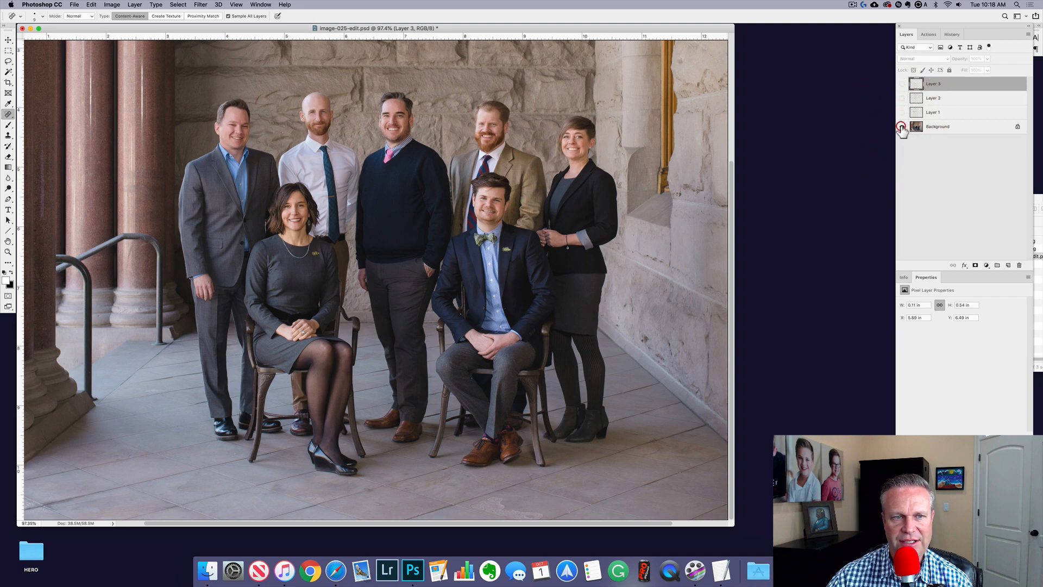
alt+click(901, 128)
alt+click(901, 128)
alt+click(901, 128)
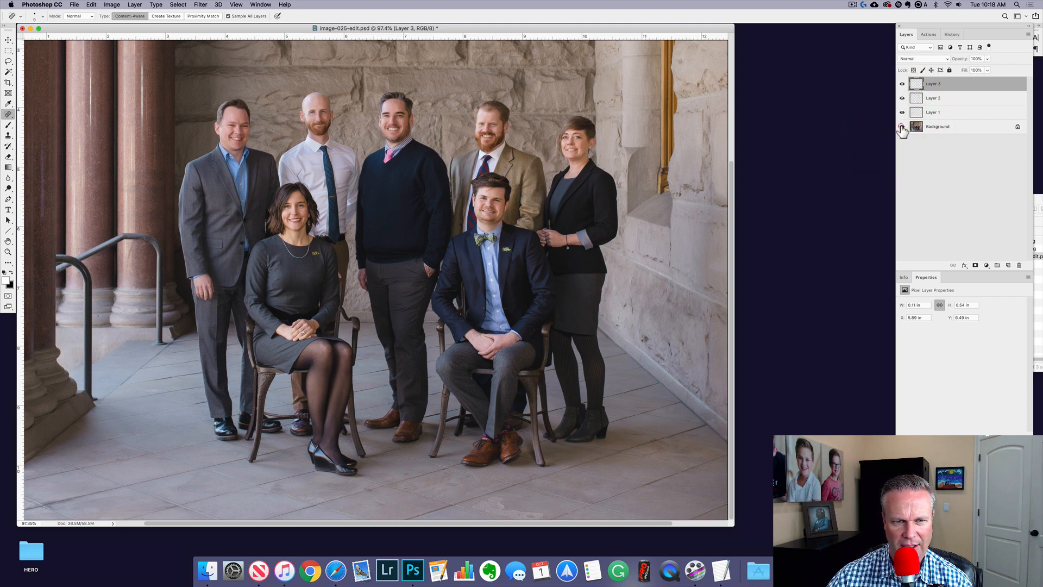
alt+click(901, 127)
alt+click(901, 127)
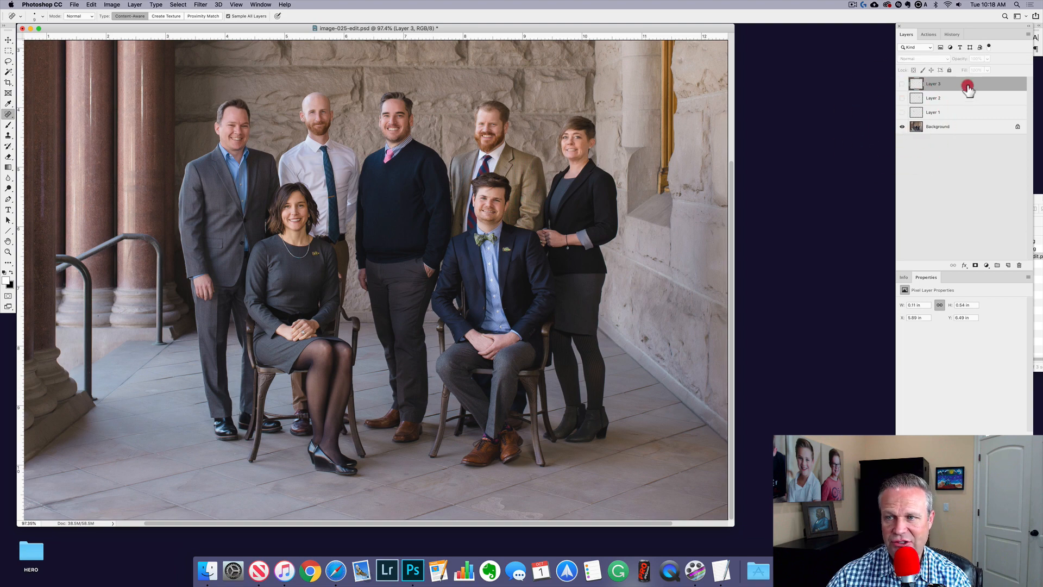
Delete Layer 3, Layer 2 and Layer 1 from image-025-edit.psd, keeping only the Background.
key(BackSpace)
key(BackSpace)
key(BackSpace)
Switch to Finder and open image-021.jpg and image-024.jpg together in Photoshop.
click(848, 160)
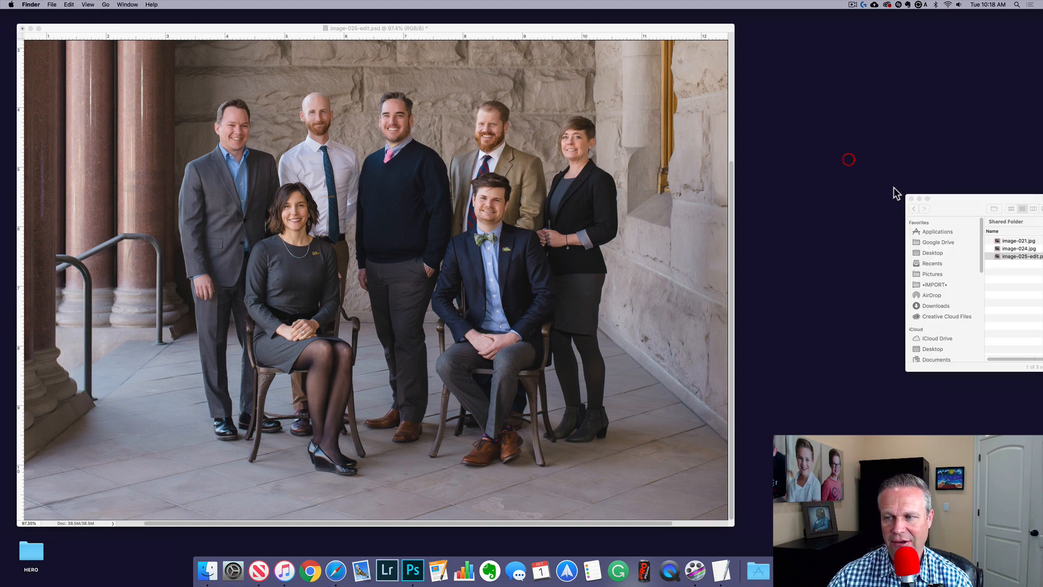
click(1016, 249)
click(1018, 248)
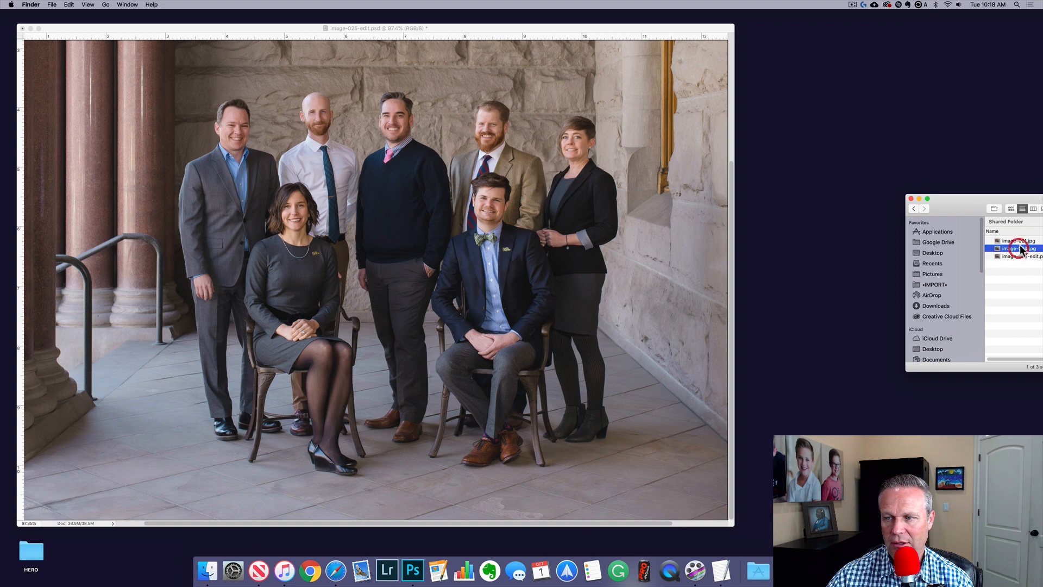
shift+click(1021, 240)
double_click(1021, 241)
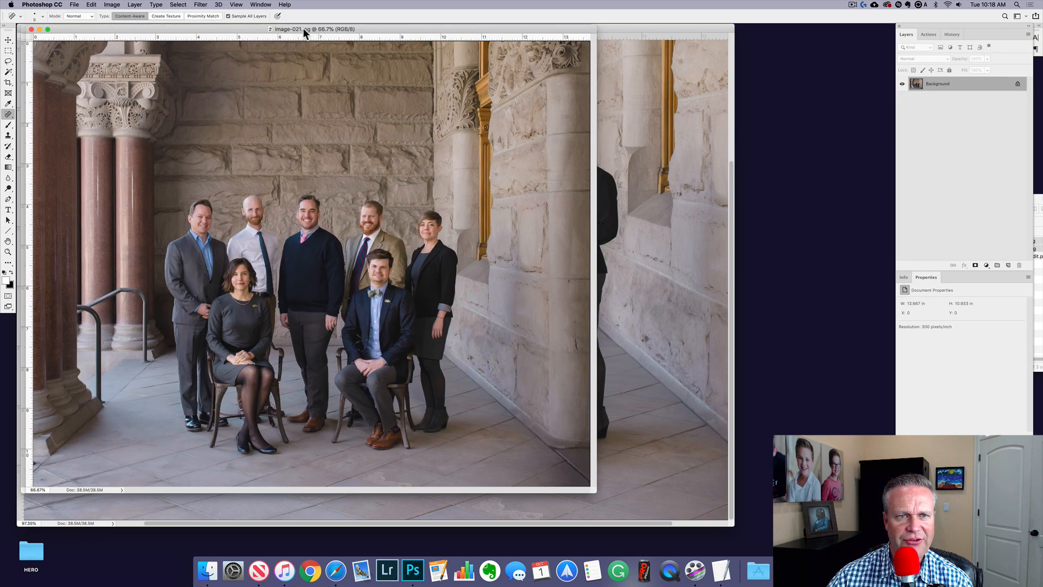
Arrange the image-021.jpg window so it overlaps image-025-edit.psd with both photos accessible.
drag(302, 28, 576, 211)
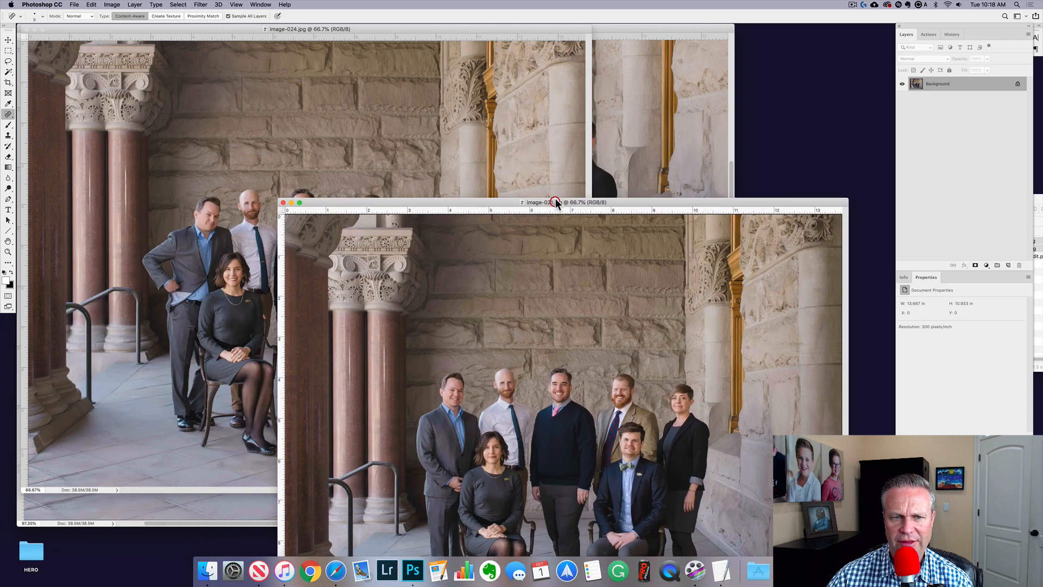
click(625, 185)
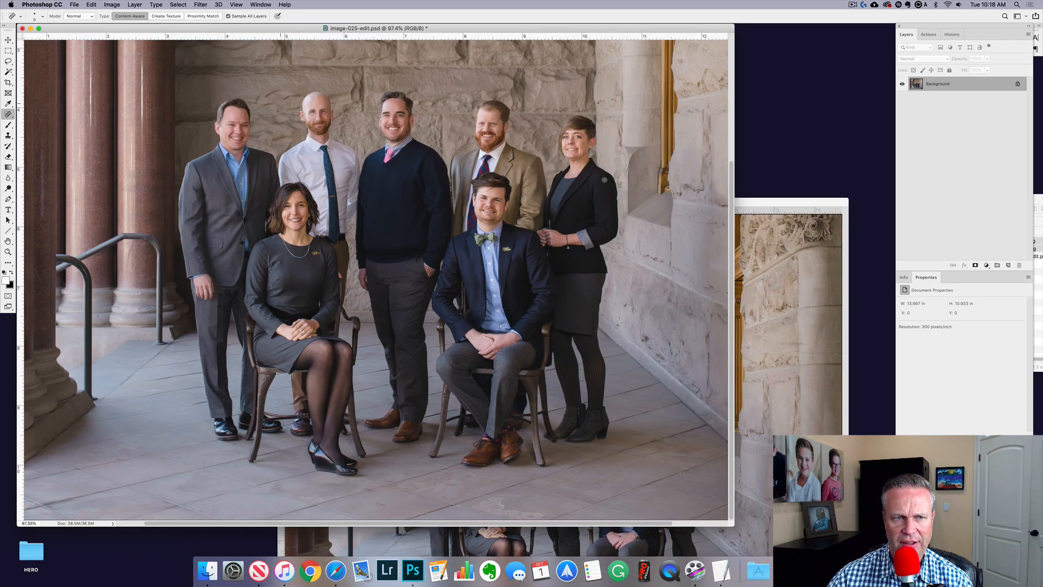
click(810, 257)
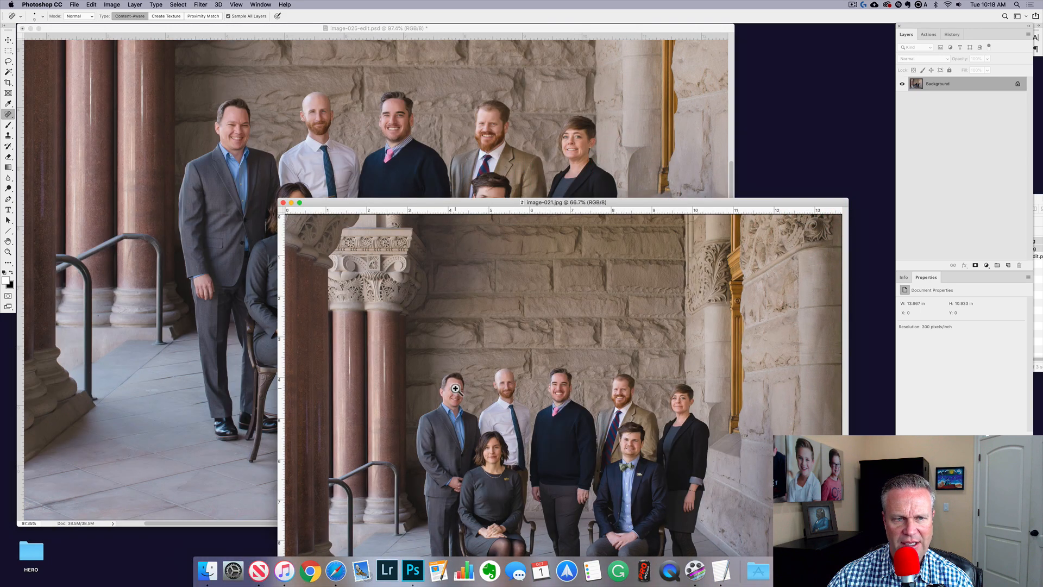
Copy the gray-suited standing man's head and collar from image-021.jpg to a new layer and move it into image-025-edit.psd.
drag(455, 389, 495, 404)
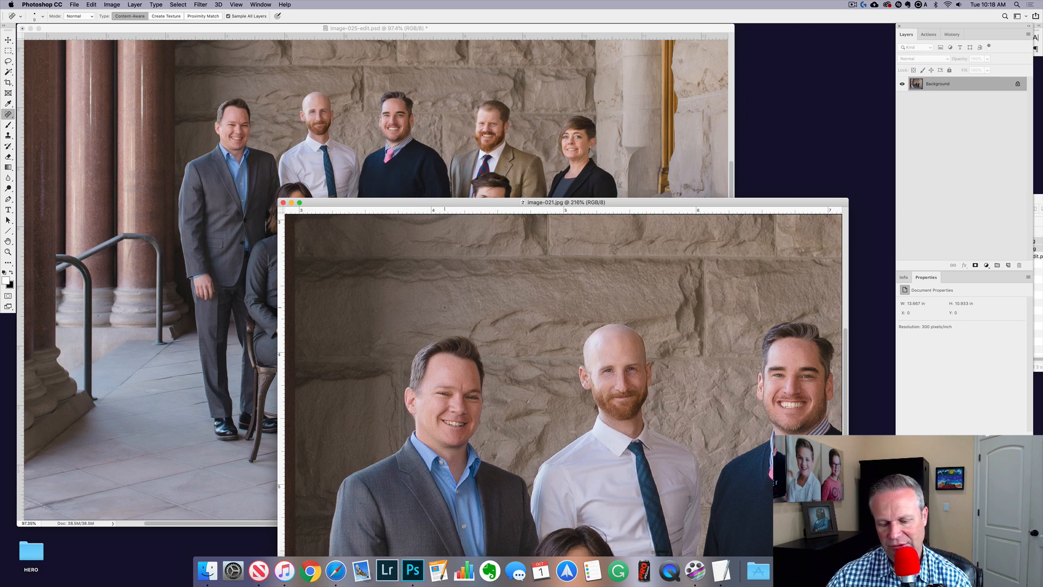
key(m)
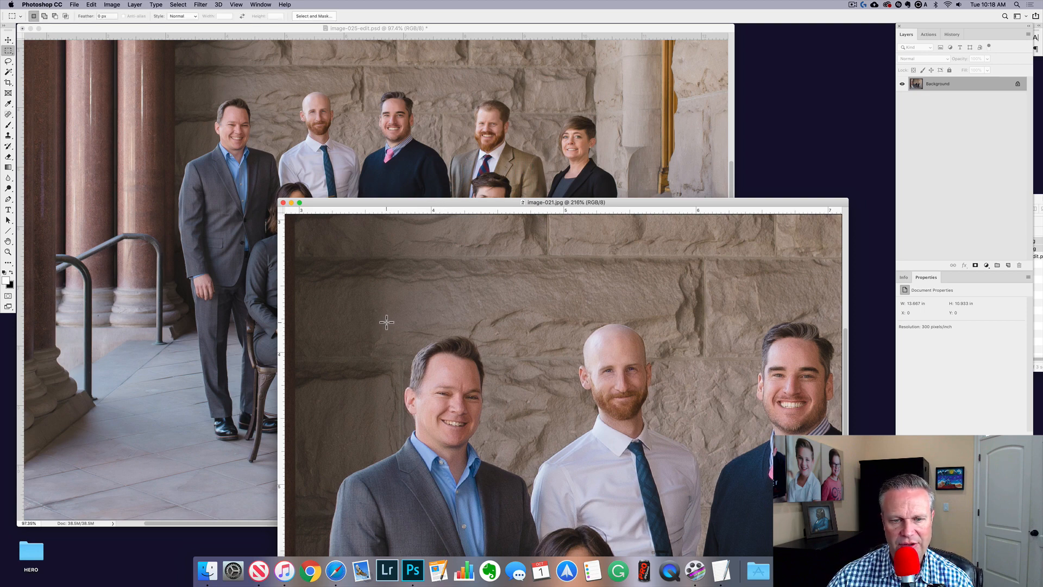
drag(386, 322, 506, 494)
key(super+j)
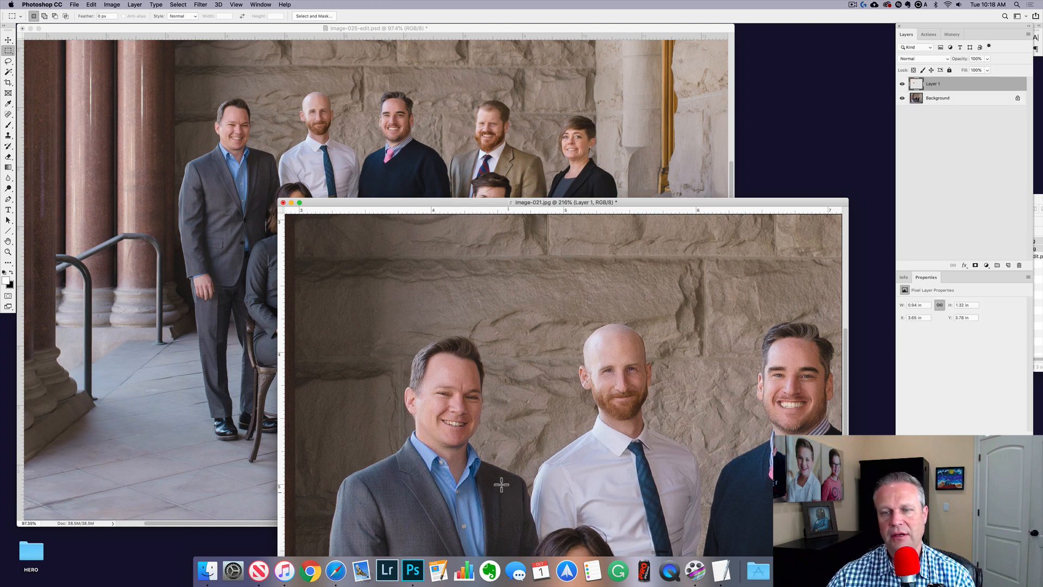
key(v)
drag(471, 411, 239, 163)
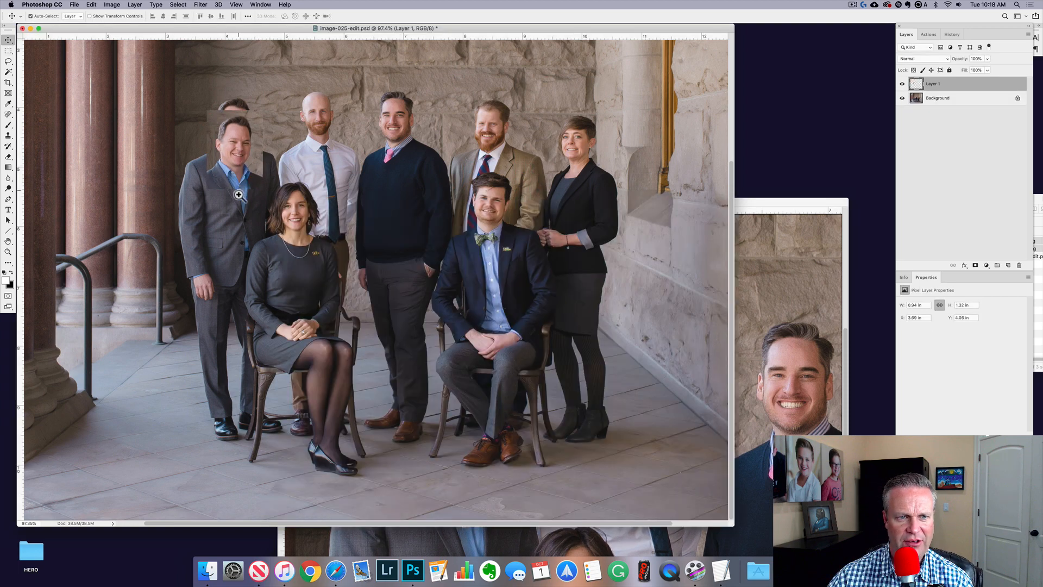
Close image-021.jpg without saving and bring image-024.jpg in front of image-025-edit.psd.
click(744, 260)
key(super+w)
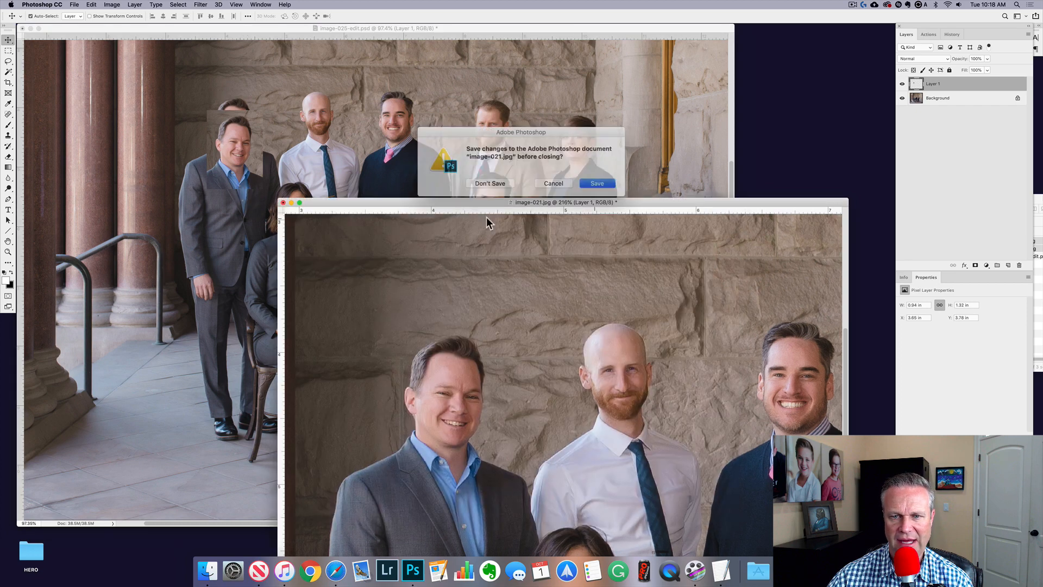
click(492, 180)
drag(418, 29, 468, 145)
click(432, 111)
Copy the standing woman's head and shoulders from image-024.jpg to a new layer and place it in image-025-edit.psd beside her original.
drag(430, 222, 464, 242)
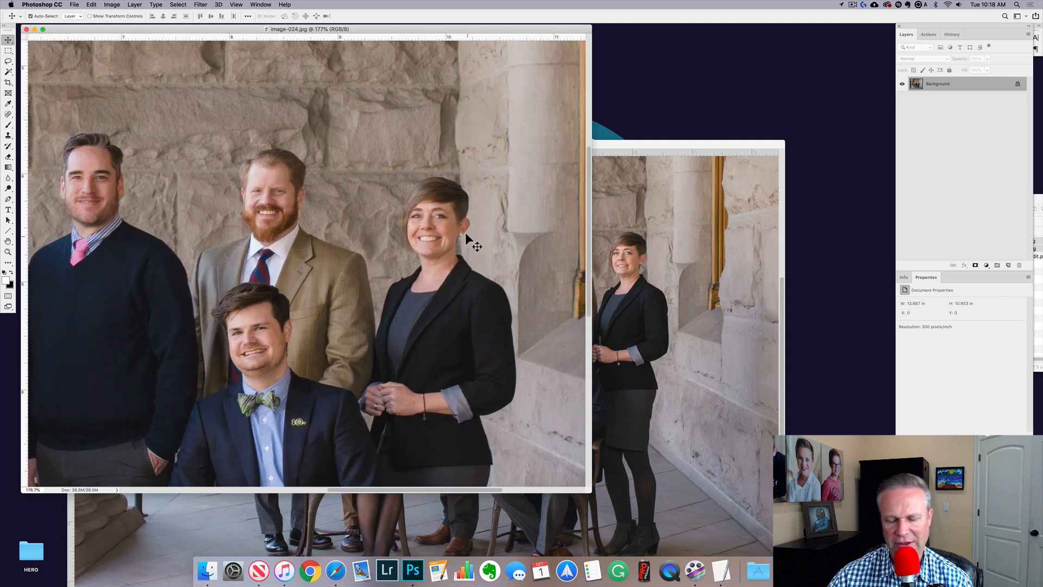
key(m)
drag(375, 162, 489, 300)
key(ctrl+j)
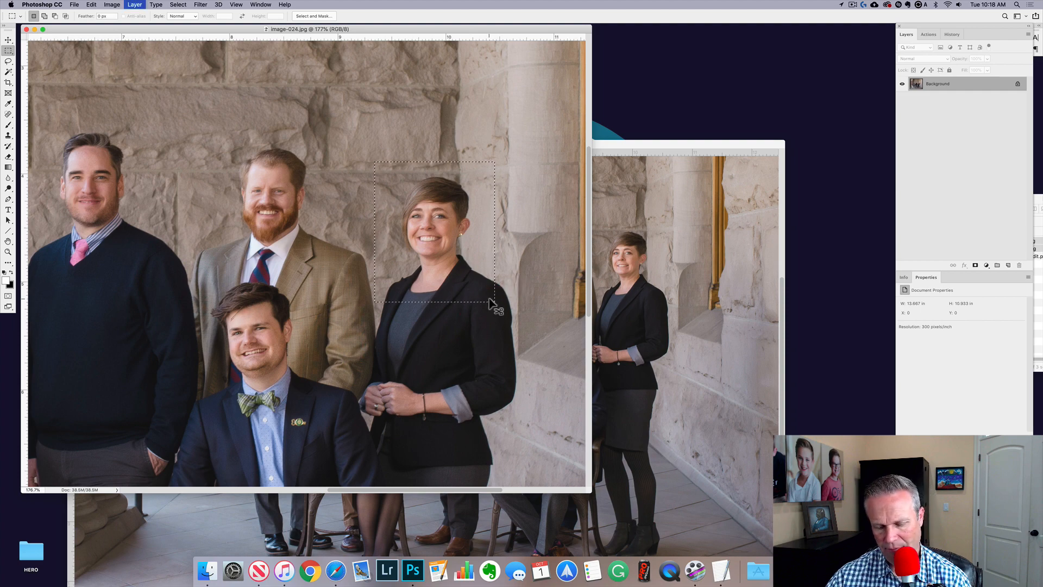
key(v)
drag(435, 236, 680, 264)
Close image-024.jpg without saving and reposition the image-025-edit.psd window to show the whole group.
click(453, 85)
key(super+w)
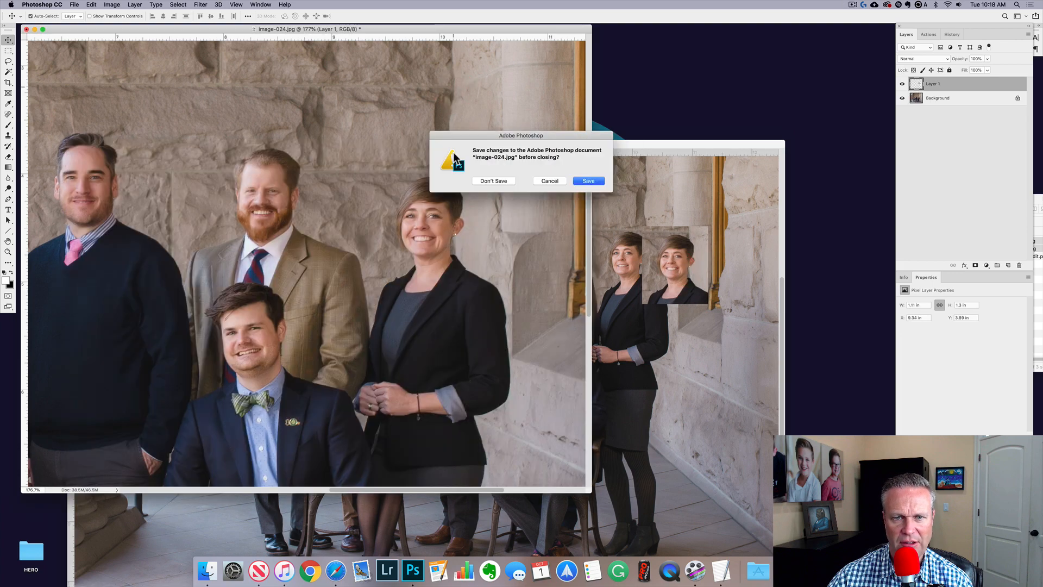
click(491, 181)
drag(527, 144, 539, 65)
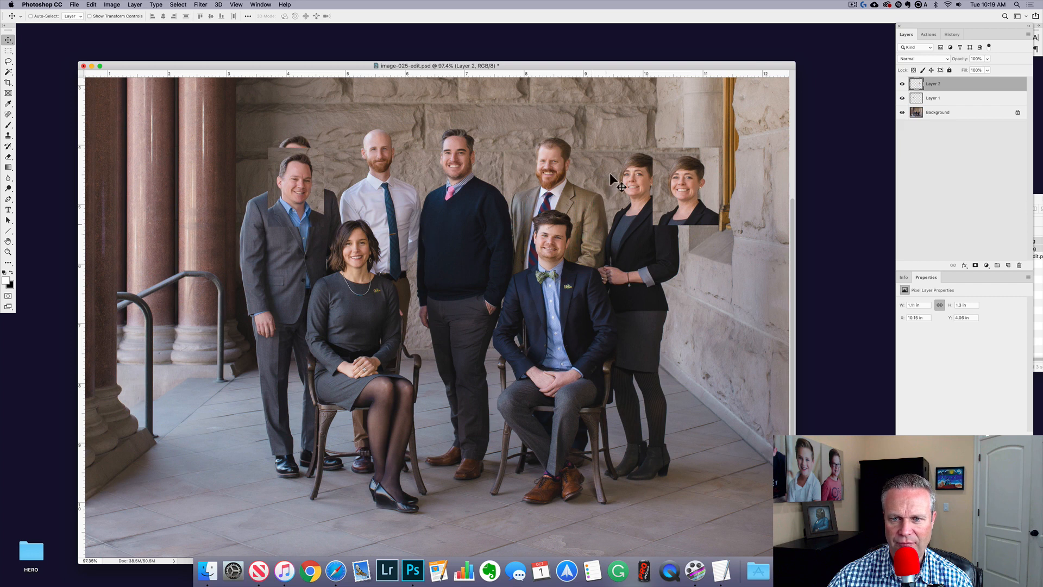
Select Layer 1 and move the copied man's head beside his original head.
right_click(286, 184)
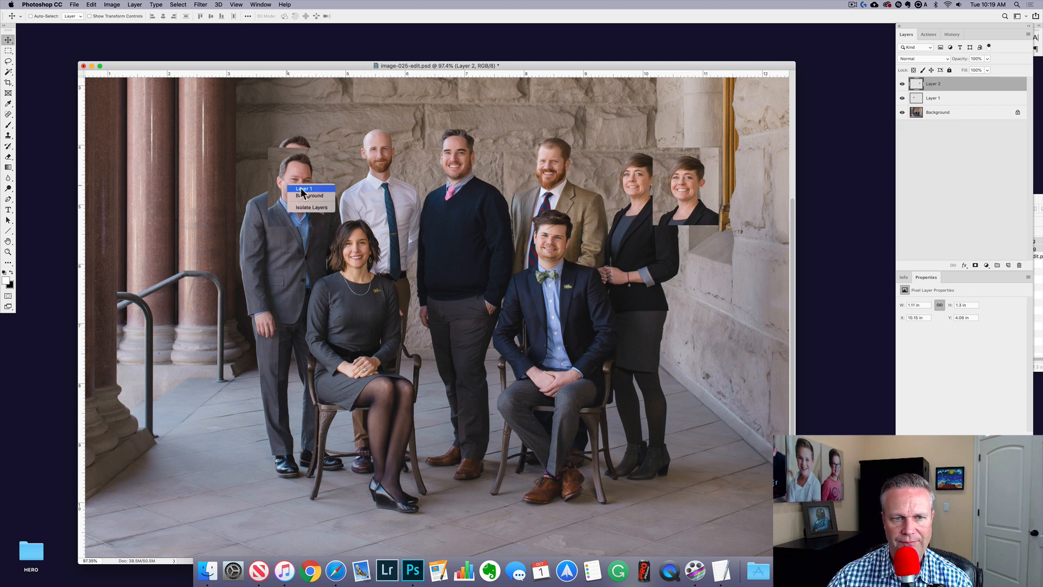
click(302, 188)
drag(296, 191, 502, 221)
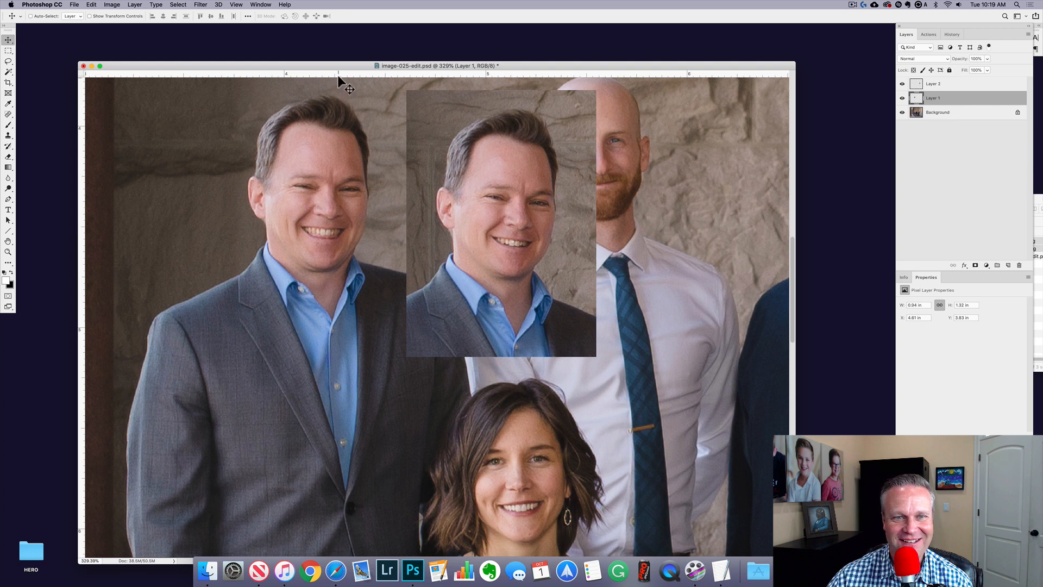
Add horizontal guides at the original man's hairline and chin, and remove the two old guides.
drag(337, 75, 353, 270)
drag(366, 72, 361, 129)
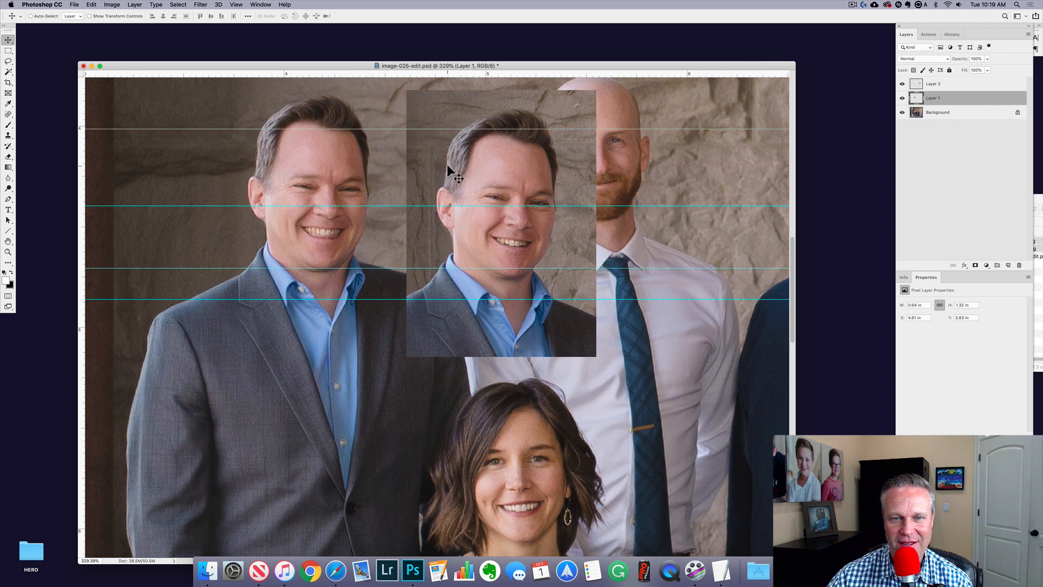
drag(442, 206, 447, 47)
drag(363, 298, 414, 51)
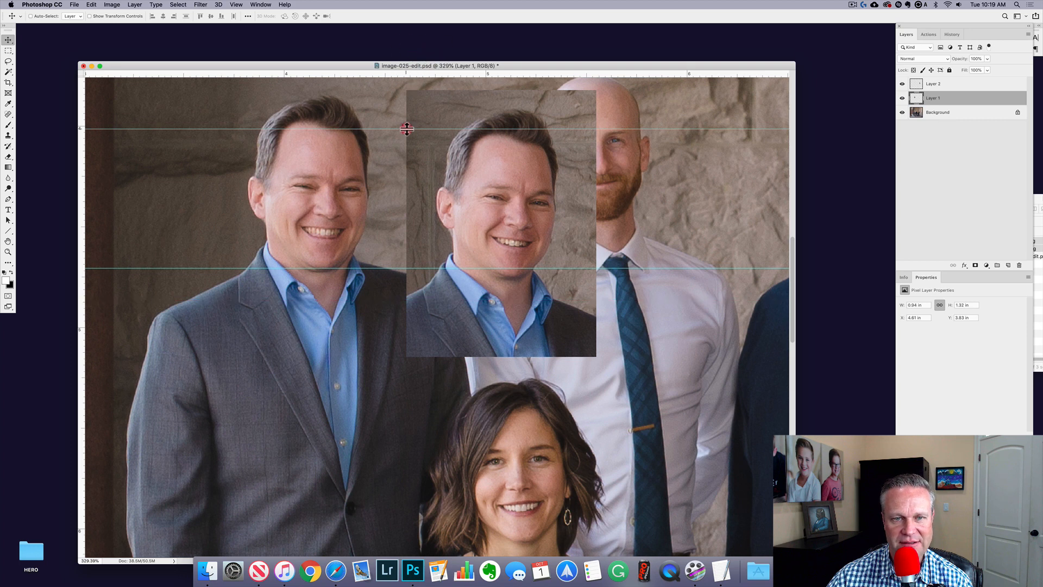
mouse_move(407, 128)
mouse_down()
mouse_move(407, 56)
mouse_move(404, 129)
mouse_up()
Select Layer 1 and line up the copied man's head with the hairline and chin guides.
right_click(503, 191)
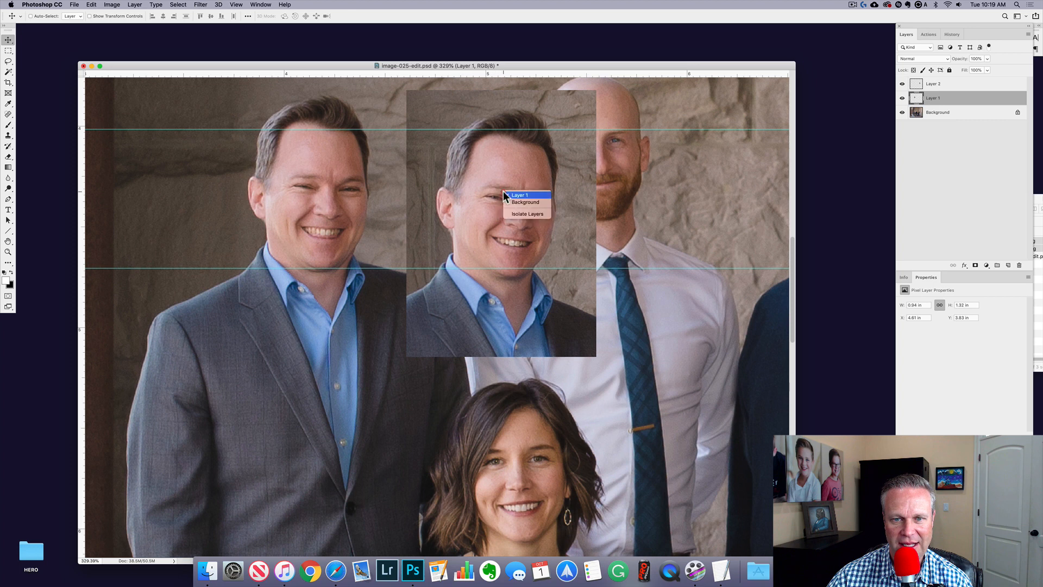
click(505, 195)
drag(503, 197, 490, 185)
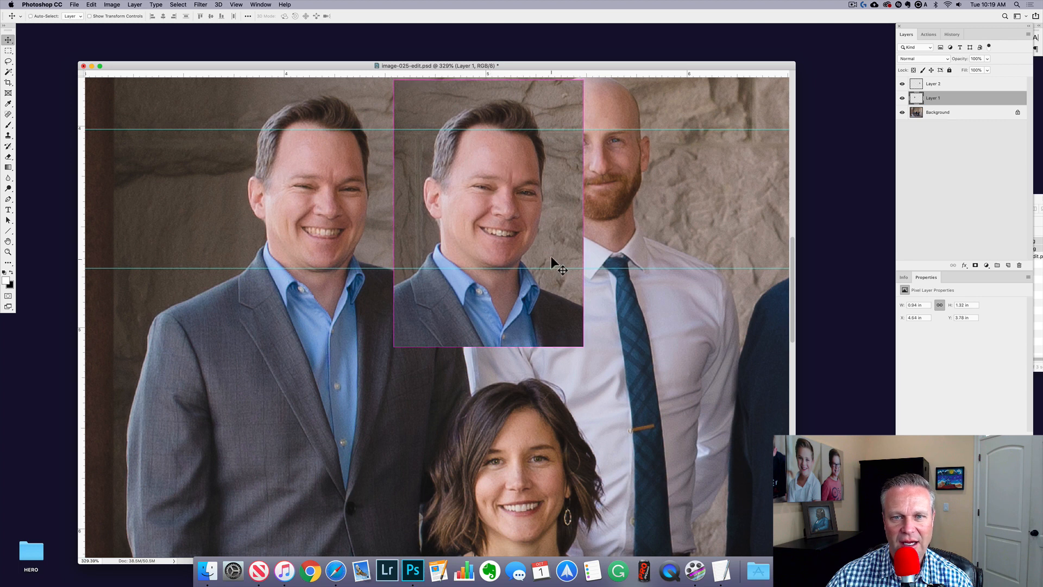
Nudge Layer 1 slightly upward and enlarge it to about 0.96 x 1.35 in to match the original head's size.
drag(551, 230, 551, 227)
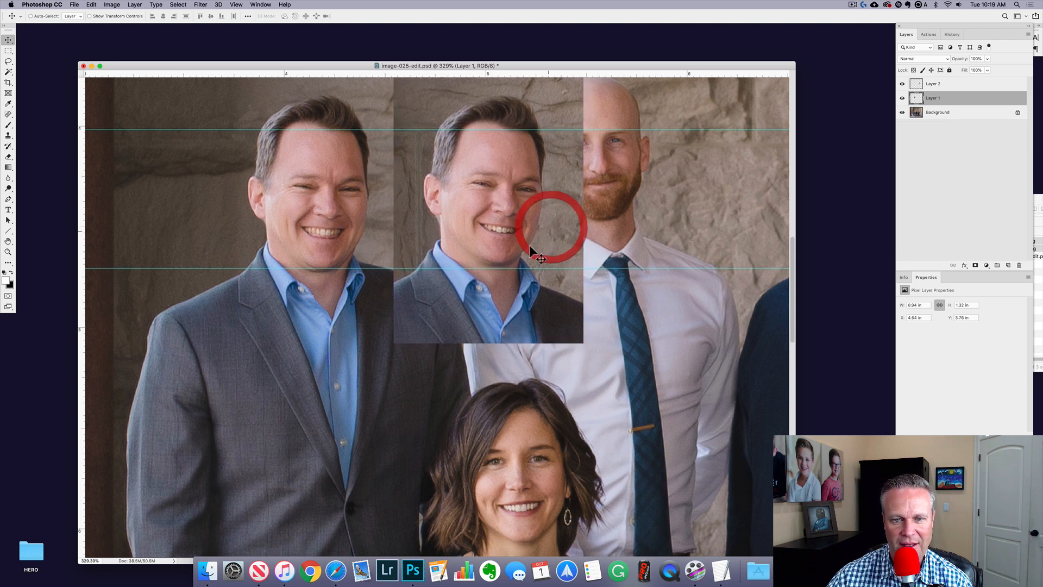
key(super+t)
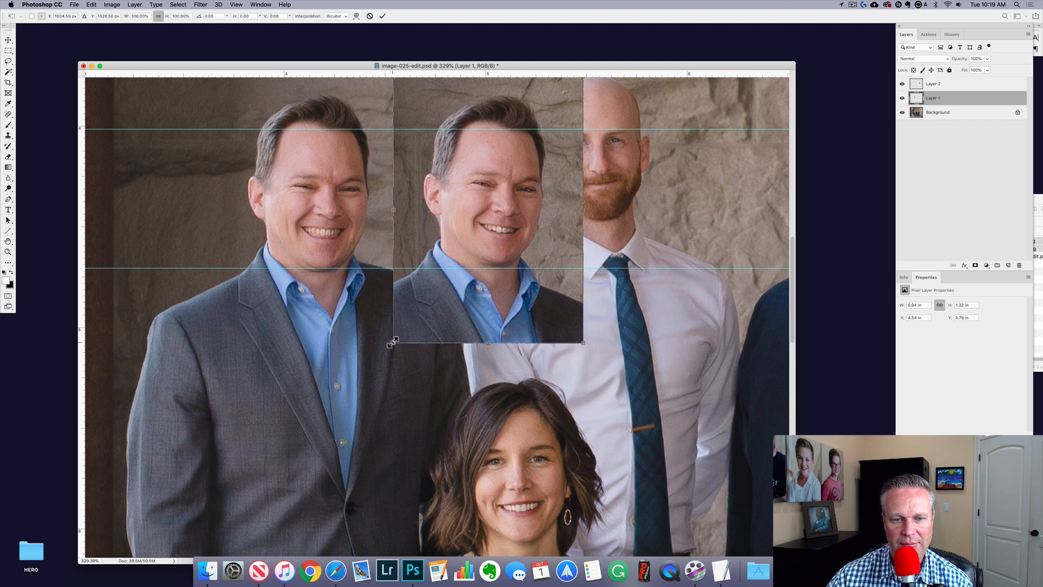
drag(392, 342, 388, 348)
key(Return)
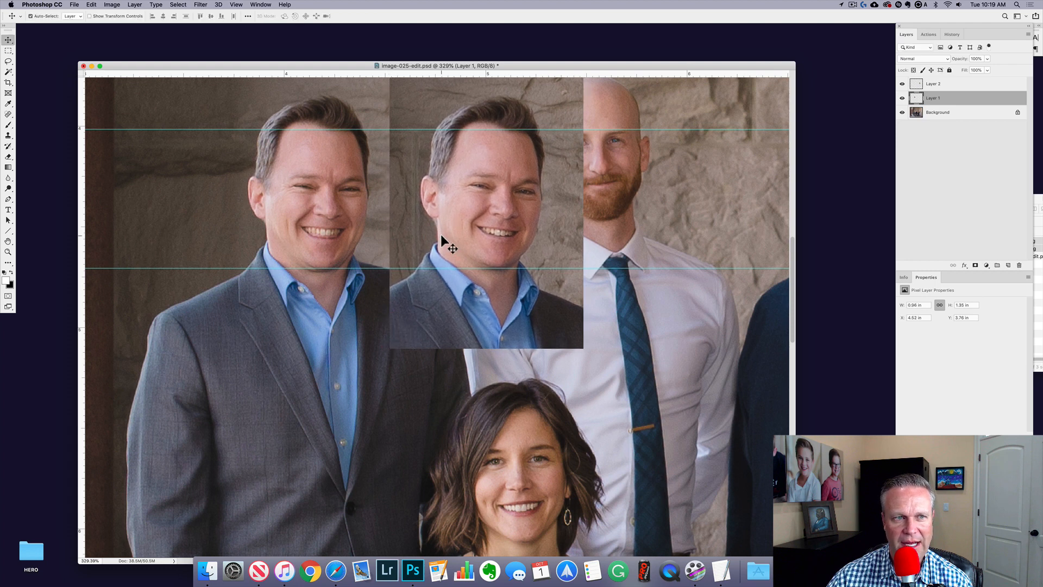
click(91, 4)
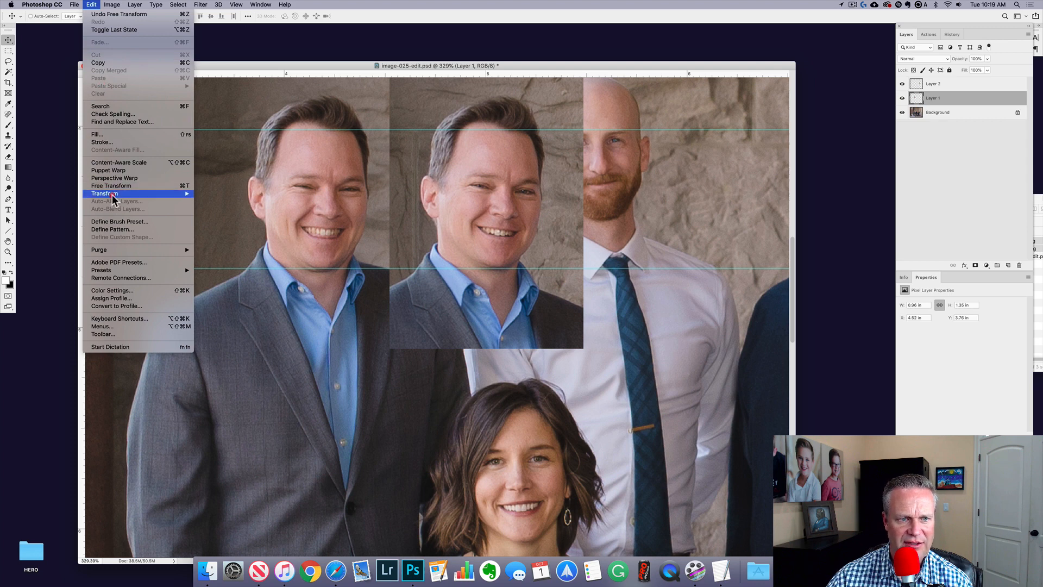
click(151, 188)
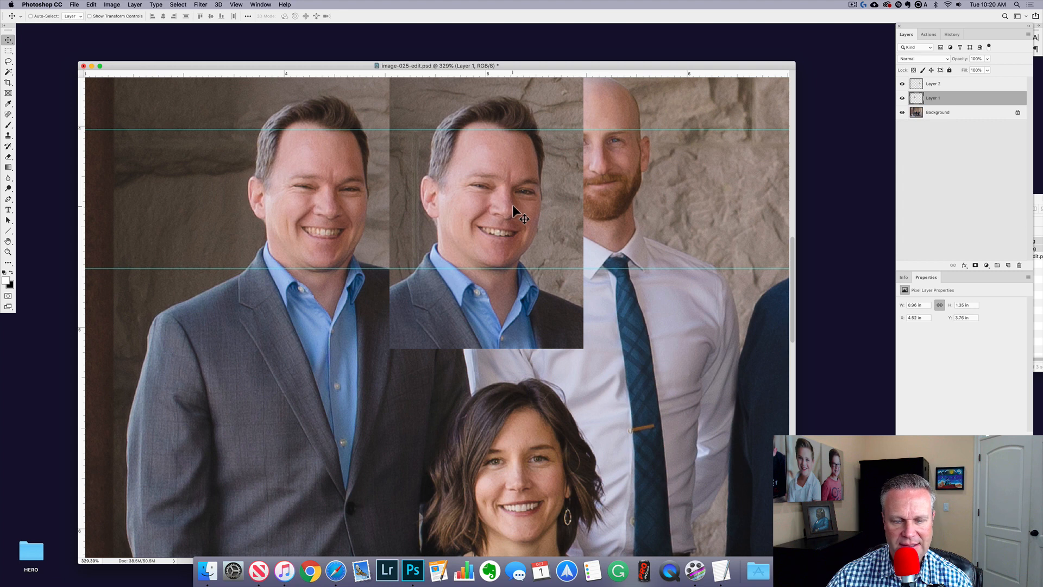
Set Layer 1's opacity to 50% and move the copied head over the man's original head.
key(5)
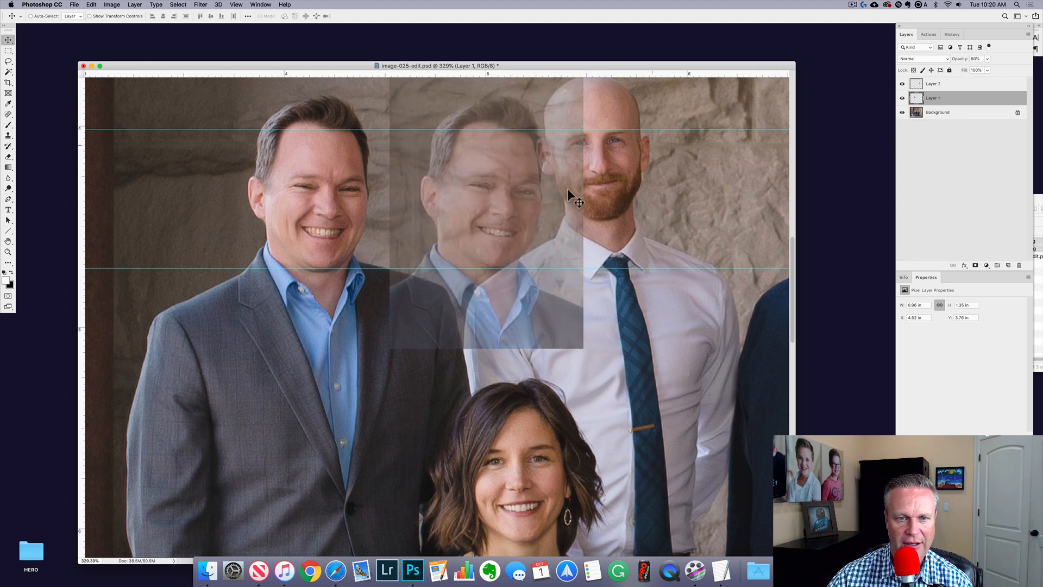
drag(486, 187, 317, 182)
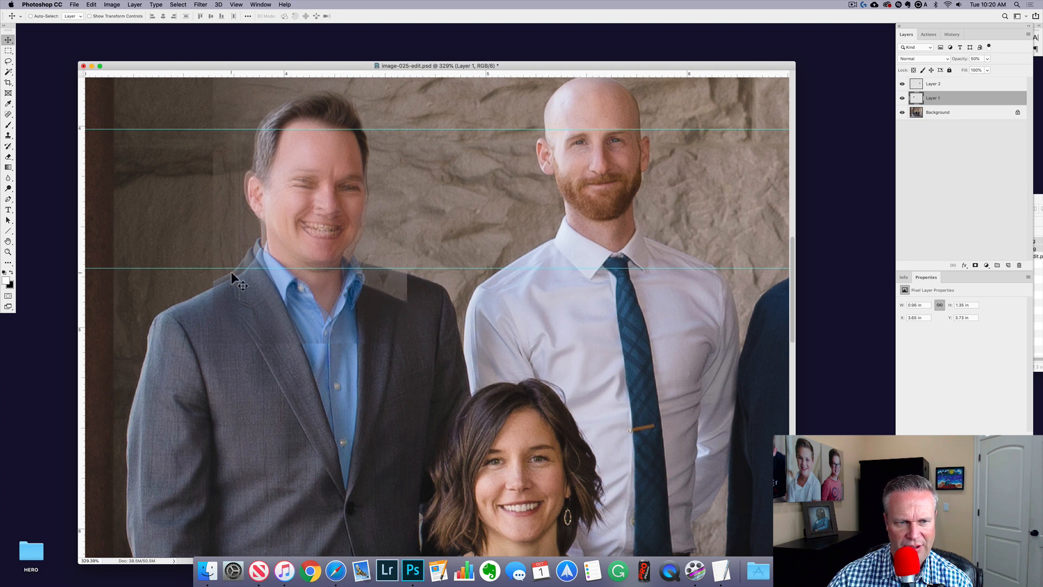
mouse_move(298, 301)
mouse_down()
mouse_move(284, 296)
mouse_move(325, 299)
mouse_move(298, 303)
mouse_up()
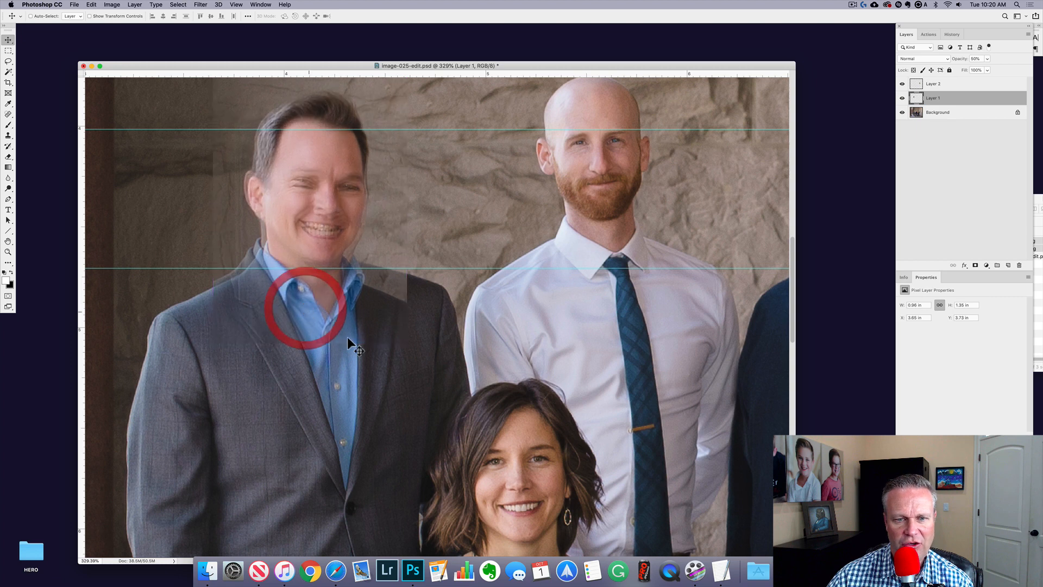
key(ctrl+t)
drag(422, 368, 451, 353)
drag(373, 309, 369, 305)
drag(447, 333, 449, 340)
click(383, 299)
drag(383, 298, 386, 300)
click(369, 17)
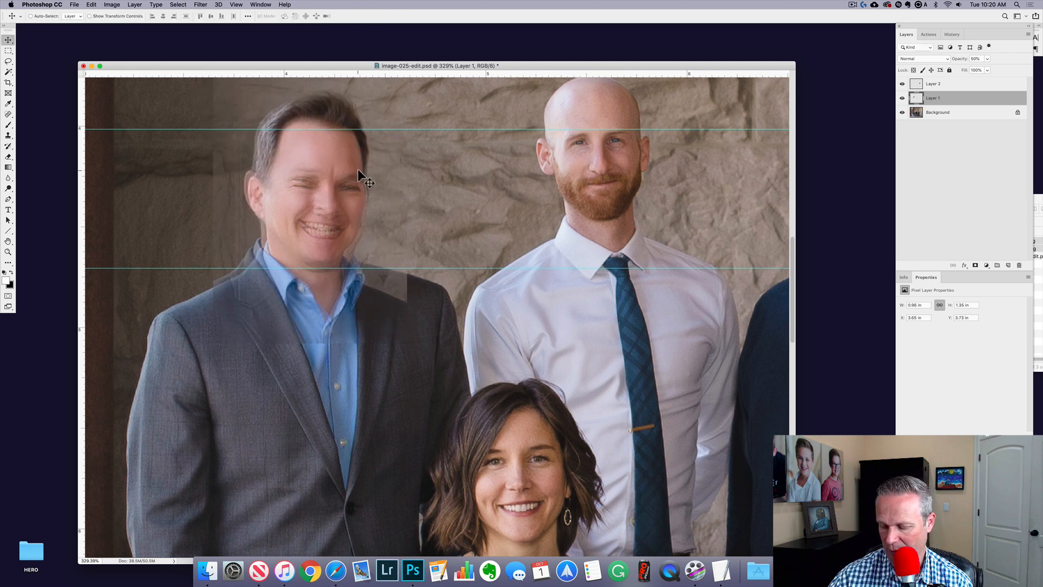
Align the copied head with the original neck and collar, and restore Layer 1's opacity to 100%.
drag(329, 223, 332, 230)
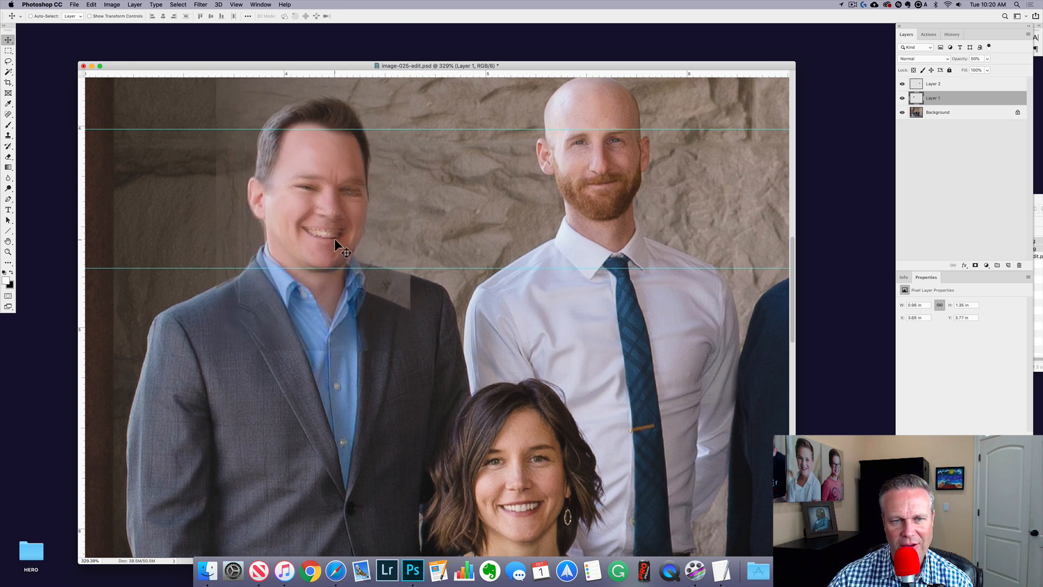
key(0)
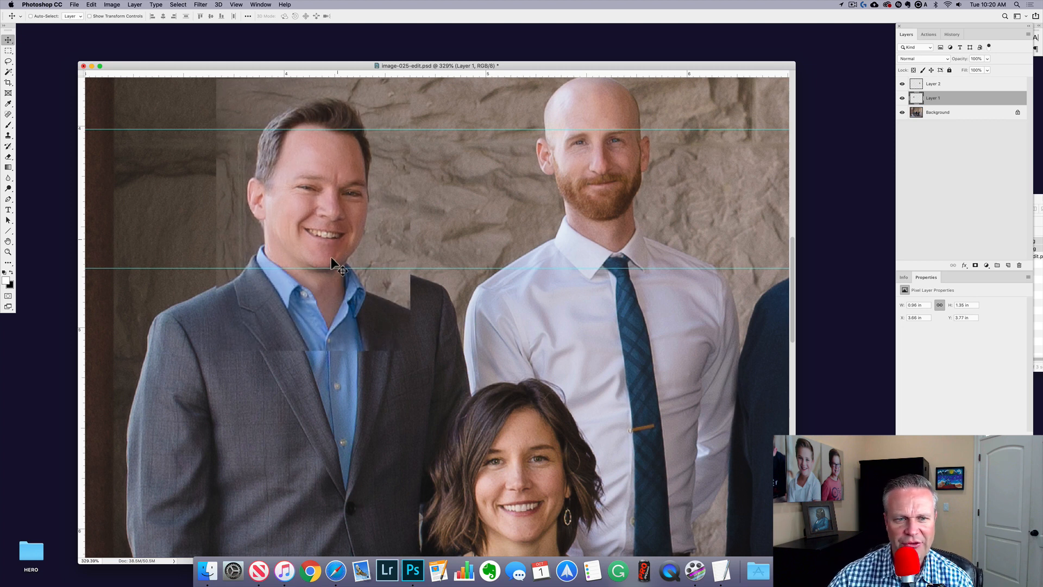
Erase Layer 1's excess background and jacket edge over the shoulder on the image-right side of the collar.
drag(352, 289, 410, 283)
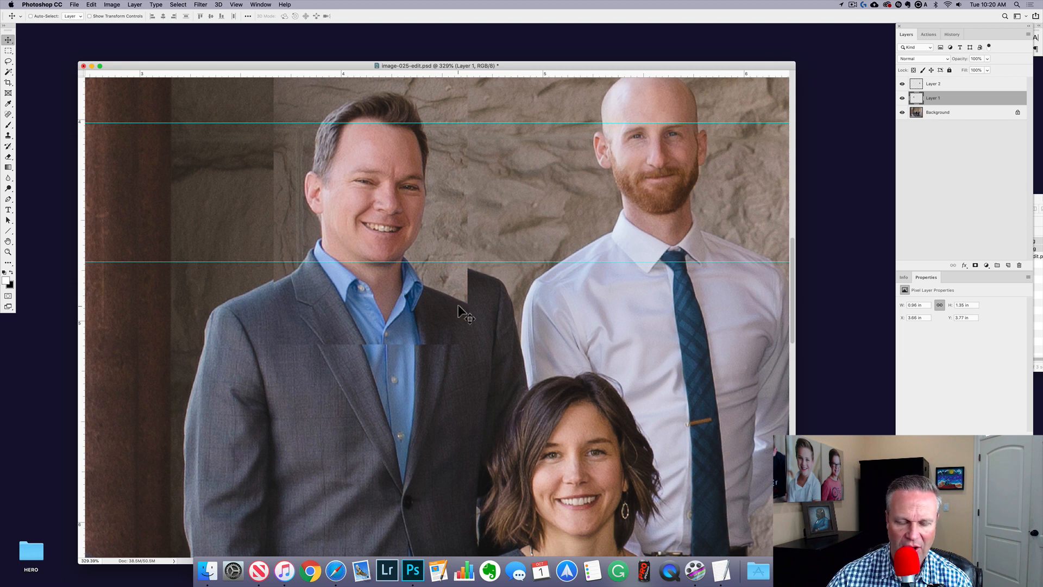
key(e)
mouse_move(456, 307)
mouse_down()
mouse_move(416, 275)
mouse_move(409, 286)
mouse_move(420, 271)
mouse_move(471, 276)
mouse_move(449, 267)
mouse_up()
right_click(458, 272)
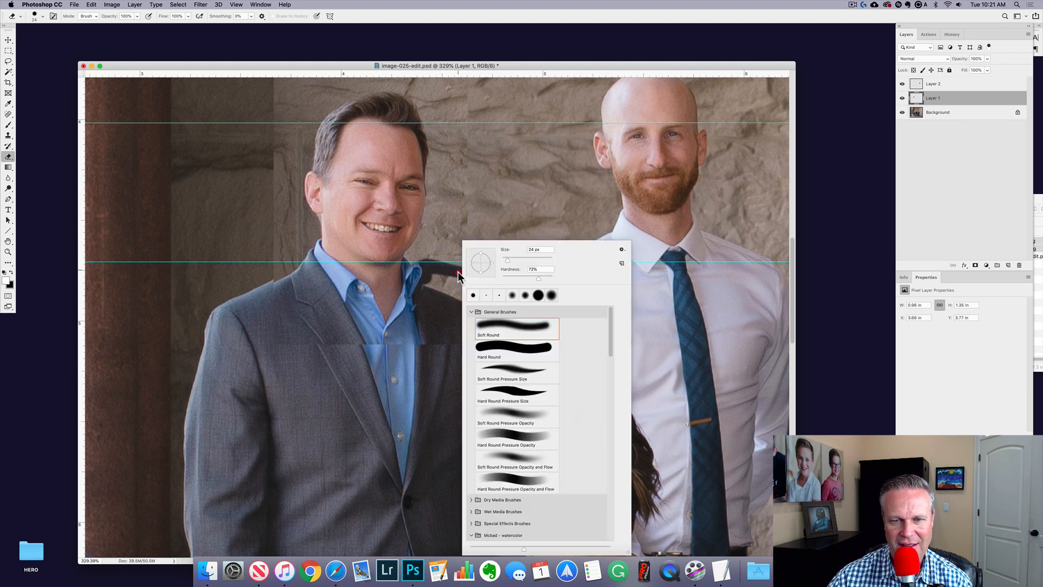
click(496, 228)
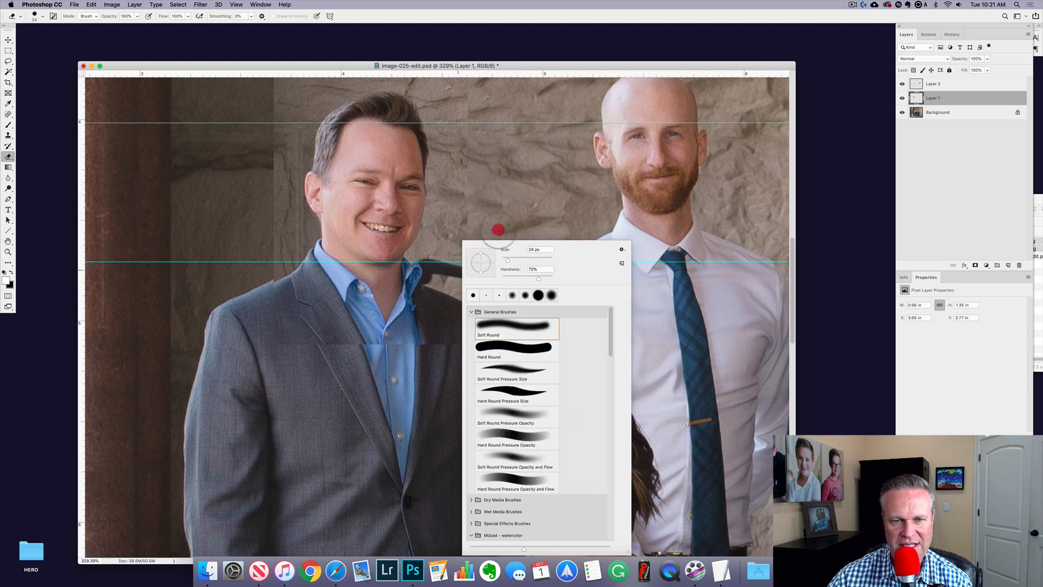
mouse_move(431, 274)
mouse_down()
mouse_move(464, 281)
mouse_move(442, 275)
mouse_move(430, 286)
mouse_move(469, 298)
mouse_move(462, 286)
mouse_move(438, 293)
mouse_move(519, 271)
mouse_move(490, 300)
mouse_move(494, 285)
mouse_move(502, 364)
mouse_move(559, 360)
mouse_move(522, 347)
mouse_move(547, 328)
mouse_move(575, 345)
mouse_move(566, 296)
mouse_move(563, 310)
mouse_move(550, 291)
mouse_move(542, 299)
mouse_move(532, 289)
mouse_move(524, 306)
mouse_move(514, 284)
mouse_move(499, 291)
mouse_move(507, 326)
mouse_move(526, 262)
mouse_move(544, 317)
mouse_up()
Erase Layer 1 around the image-right collar and down the shirt and jacket front with a resized eraser.
key(space)
drag(509, 283, 493, 281)
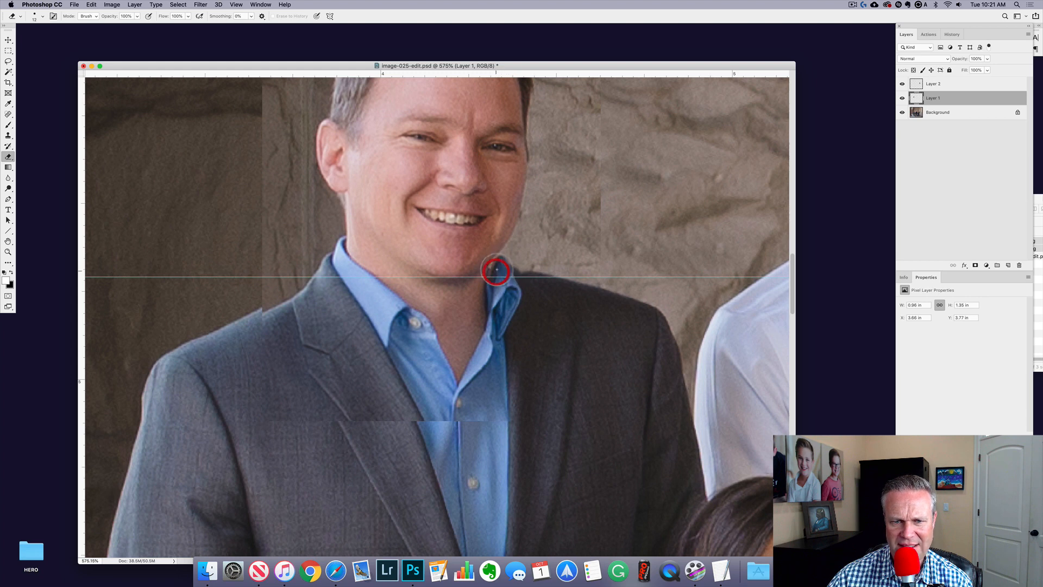
drag(500, 260, 498, 263)
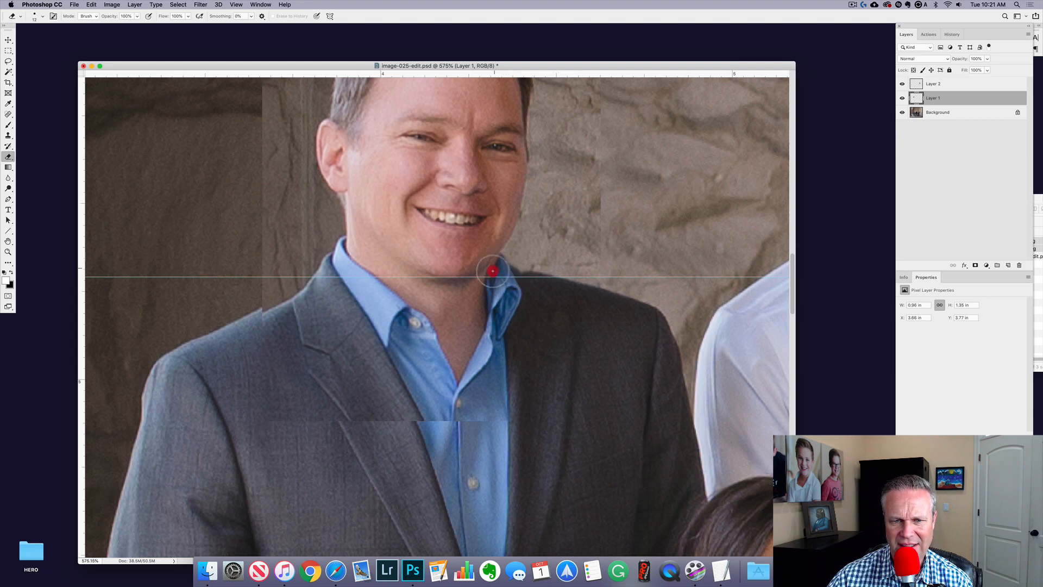
mouse_move(490, 293)
mouse_down()
mouse_move(485, 349)
mouse_move(495, 340)
mouse_move(466, 388)
mouse_move(484, 407)
mouse_move(528, 399)
mouse_up()
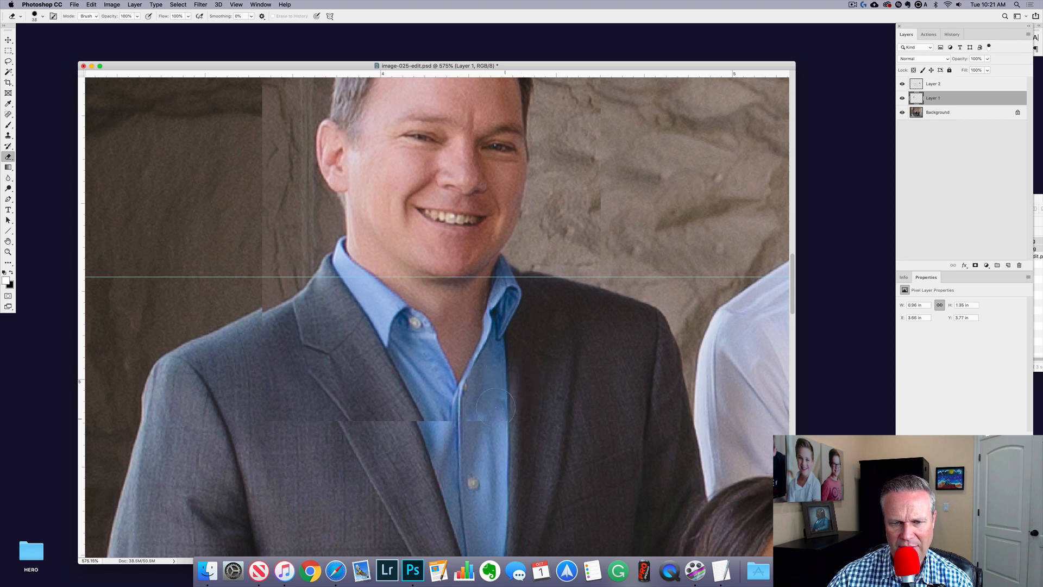
drag(561, 328, 545, 328)
mouse_move(538, 285)
mouse_down()
mouse_move(521, 267)
mouse_move(598, 279)
mouse_move(583, 251)
mouse_up()
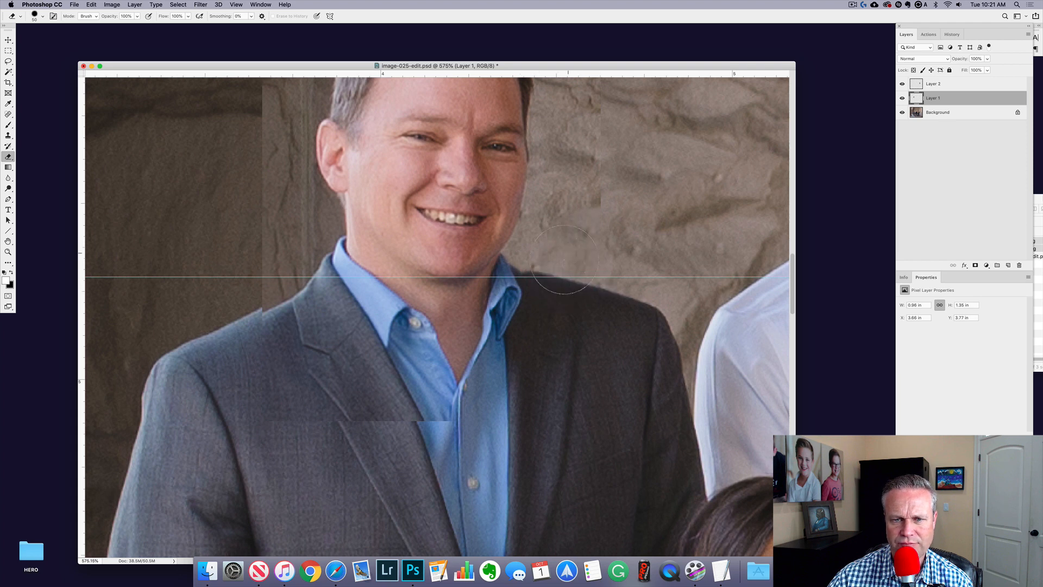
Soften the eraser brush and erase Layer 1's stone background above the shoulder and on the image-right side of the head.
scroll(579, 263, up, 2)
right_click(576, 275)
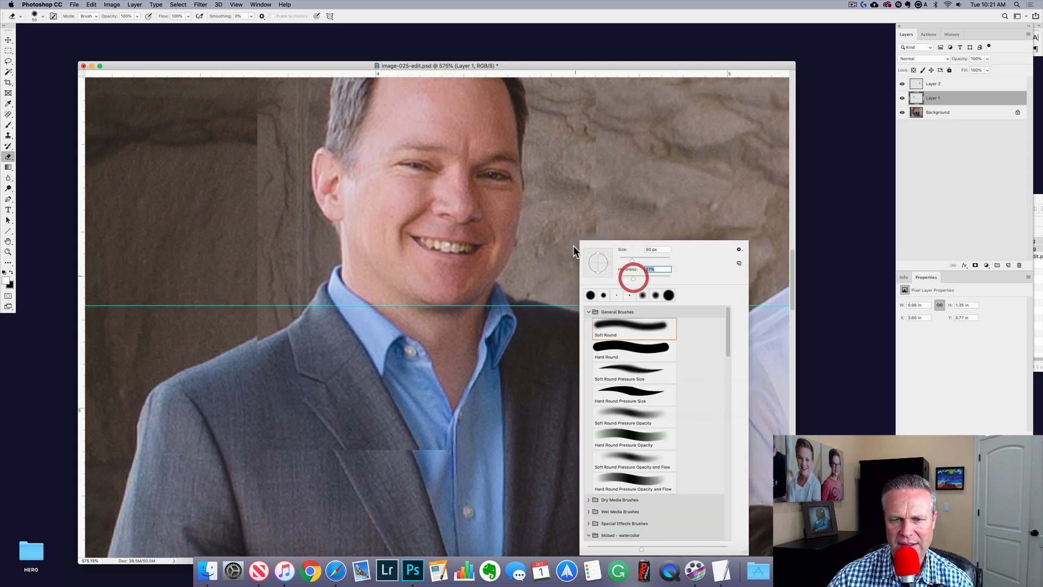
key(Return)
drag(568, 282, 546, 282)
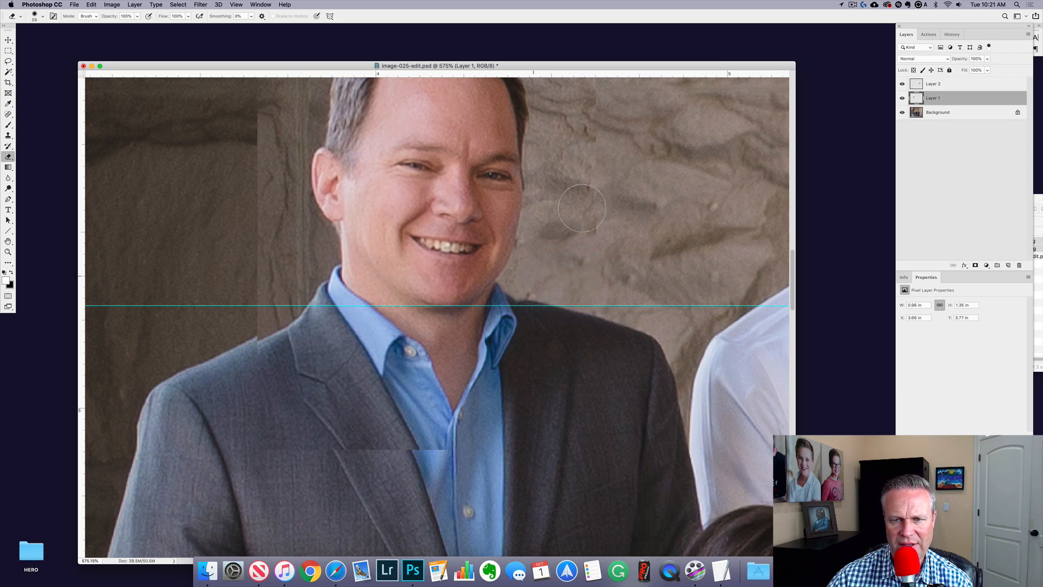
scroll(585, 222, up, 4)
key(bracketright)
key(bracketright)
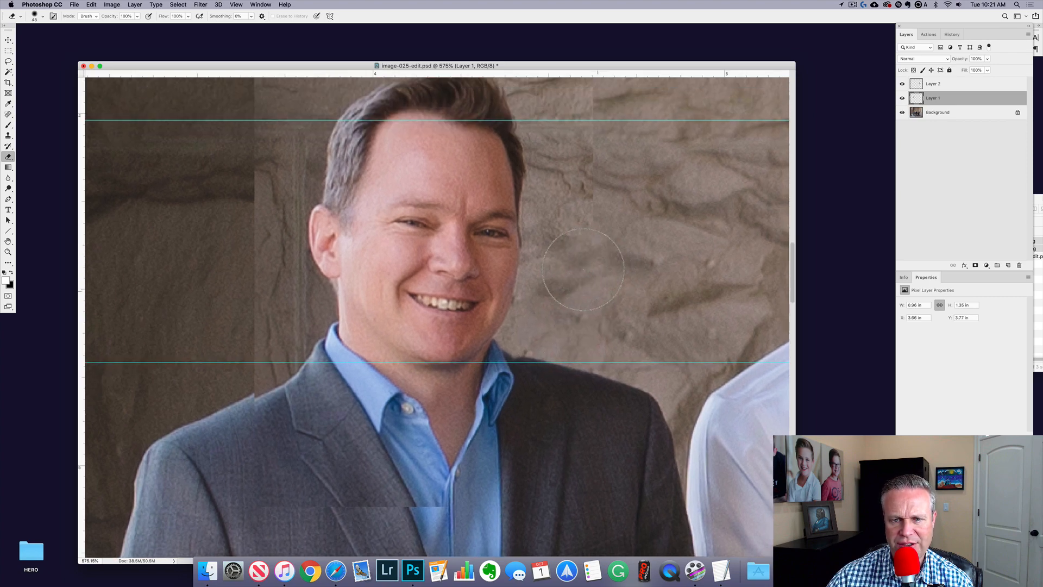
scroll(575, 282, up, 8)
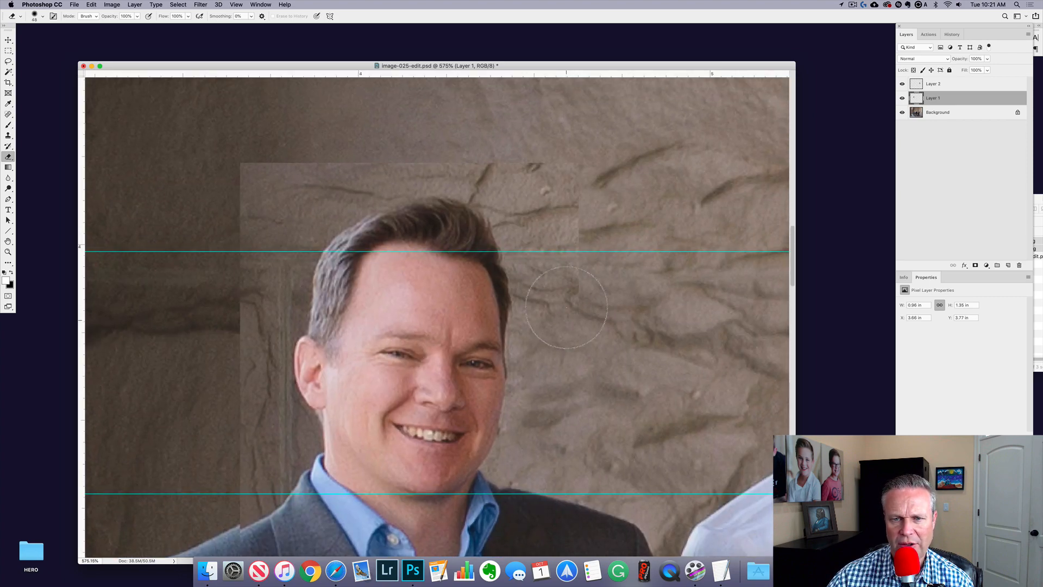
mouse_move(540, 210)
mouse_down()
mouse_move(531, 163)
mouse_move(573, 193)
mouse_move(532, 171)
mouse_up()
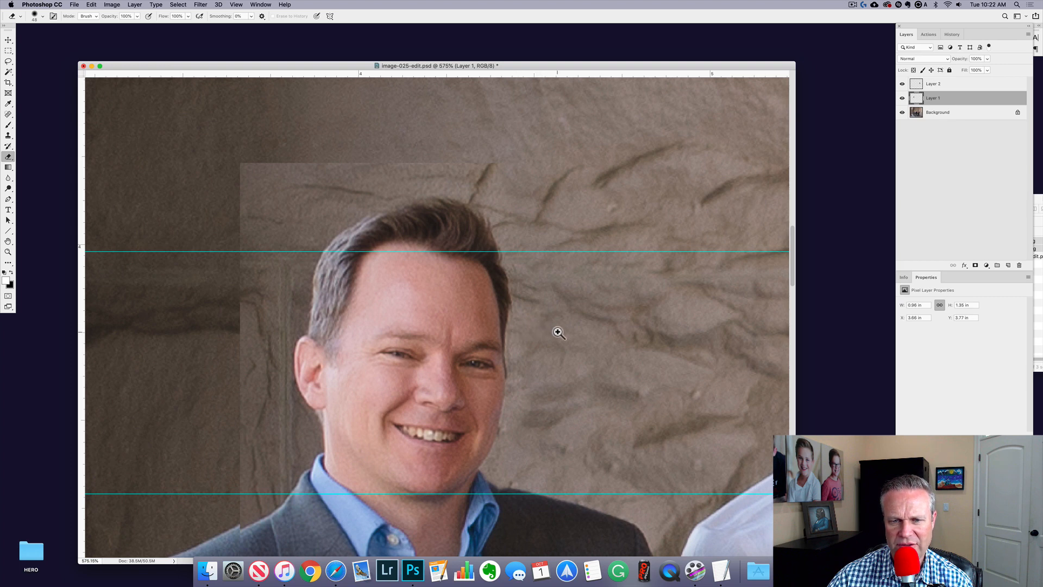
Erase Layer 1's remaining background above the hair and along the image-left side of the head down to the shoulder.
drag(537, 195, 592, 212)
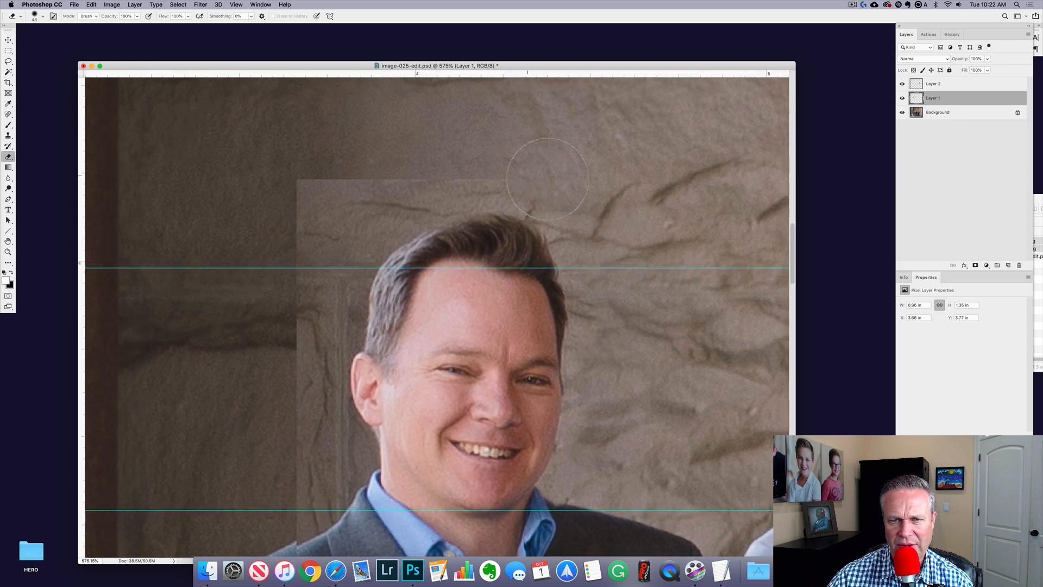
mouse_move(430, 162)
mouse_down()
mouse_move(562, 163)
mouse_move(492, 201)
mouse_move(511, 181)
mouse_move(436, 182)
mouse_move(432, 240)
mouse_move(449, 201)
mouse_move(401, 219)
mouse_move(418, 199)
mouse_move(414, 261)
mouse_move(487, 200)
mouse_move(438, 271)
mouse_up()
mouse_move(440, 247)
mouse_down()
mouse_move(453, 213)
mouse_move(429, 328)
mouse_move(452, 251)
mouse_move(443, 383)
mouse_up()
mouse_move(437, 347)
mouse_down()
mouse_move(440, 255)
mouse_move(446, 343)
mouse_move(433, 354)
mouse_move(430, 391)
mouse_move(449, 344)
mouse_up()
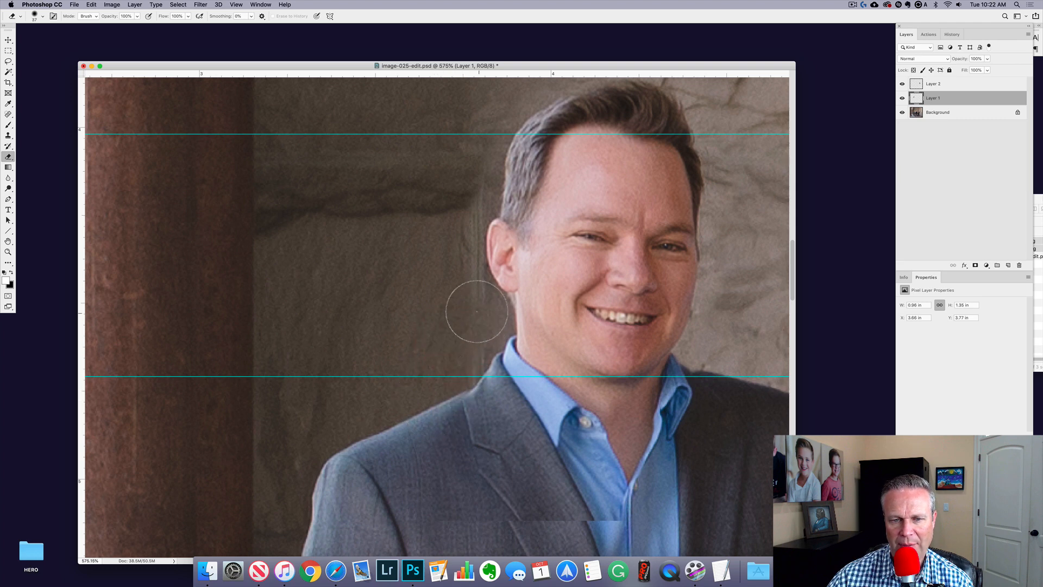
mouse_move(454, 221)
mouse_down()
mouse_move(463, 181)
mouse_move(474, 184)
mouse_move(466, 224)
mouse_up()
drag(457, 284, 446, 289)
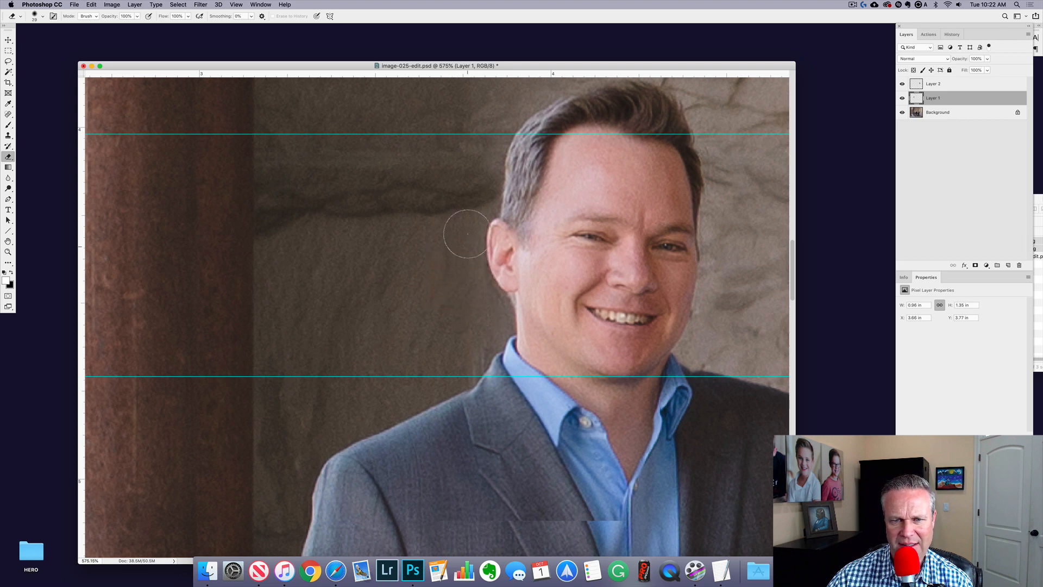
Erase Layer 1's edge along the image-left shoulder and undo the last eraser stroke over the lapel.
scroll(474, 310, down, 3)
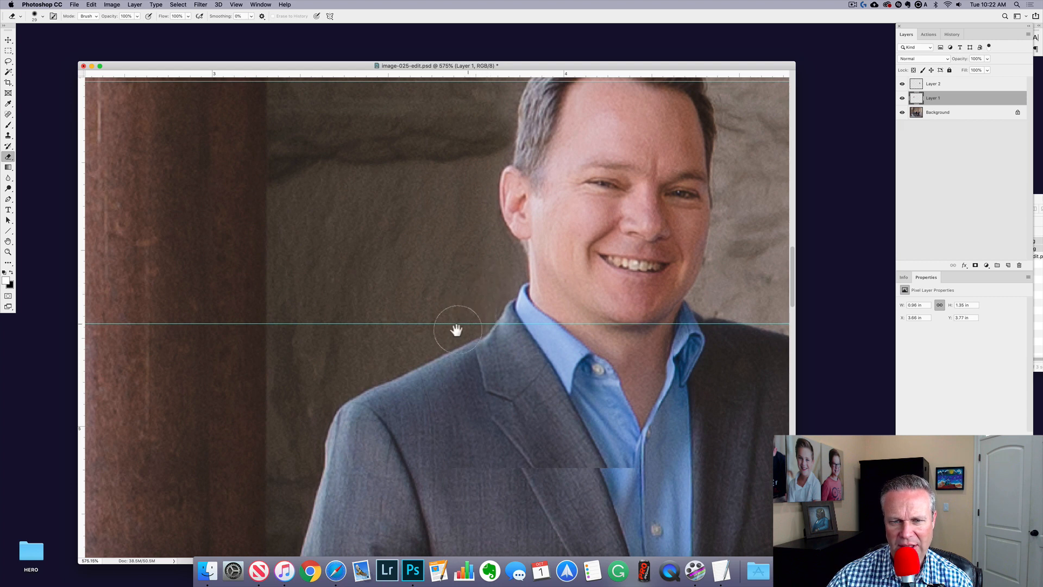
drag(470, 341, 467, 344)
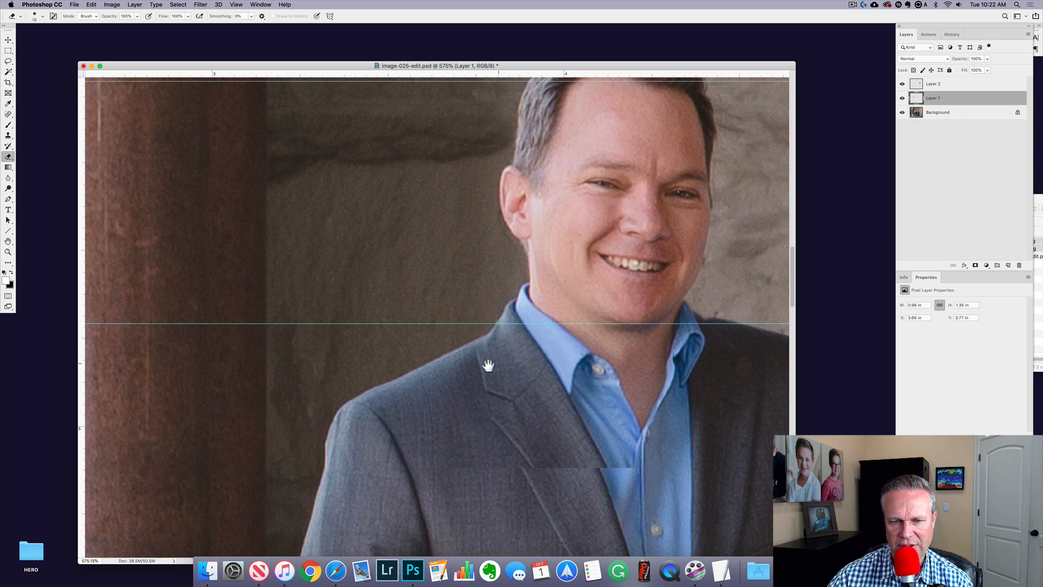
drag(487, 365, 491, 307)
drag(477, 345, 487, 345)
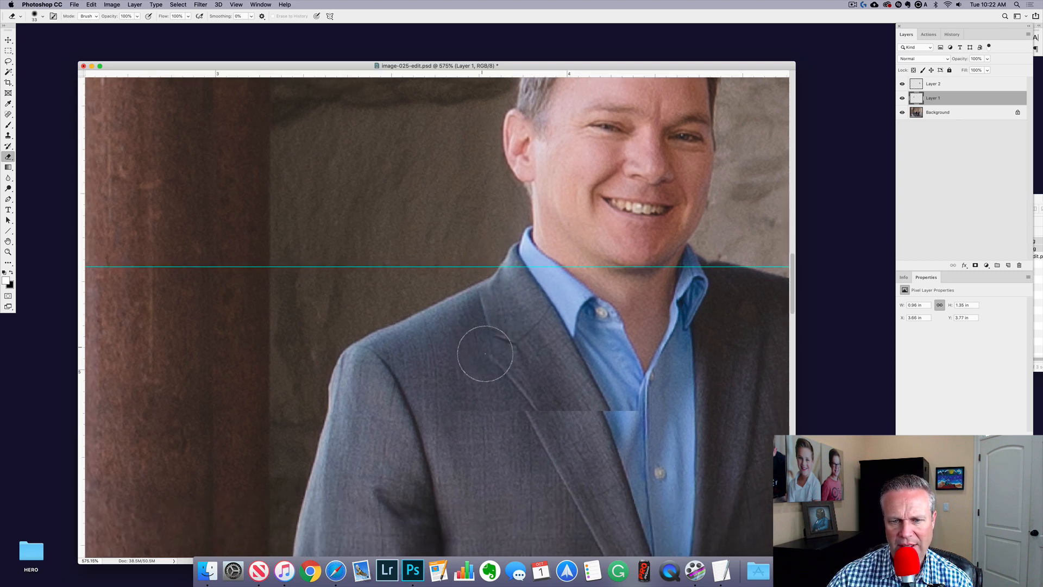
key(super+z)
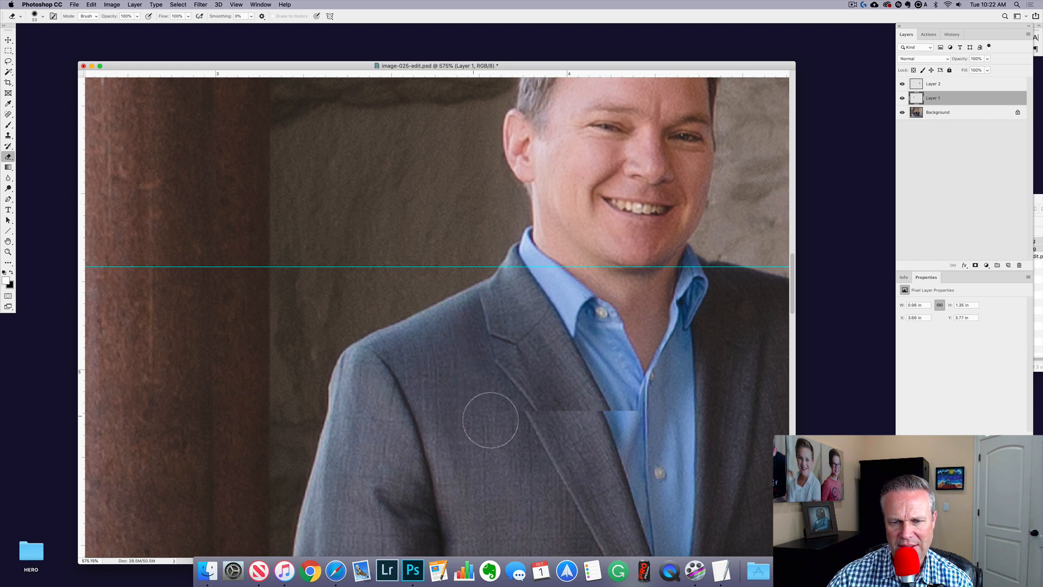
Erase the horizontal seam across the jacket lapel and blue shirt, blending the shirt area with the eraser at 50% opacity.
drag(525, 416, 511, 417)
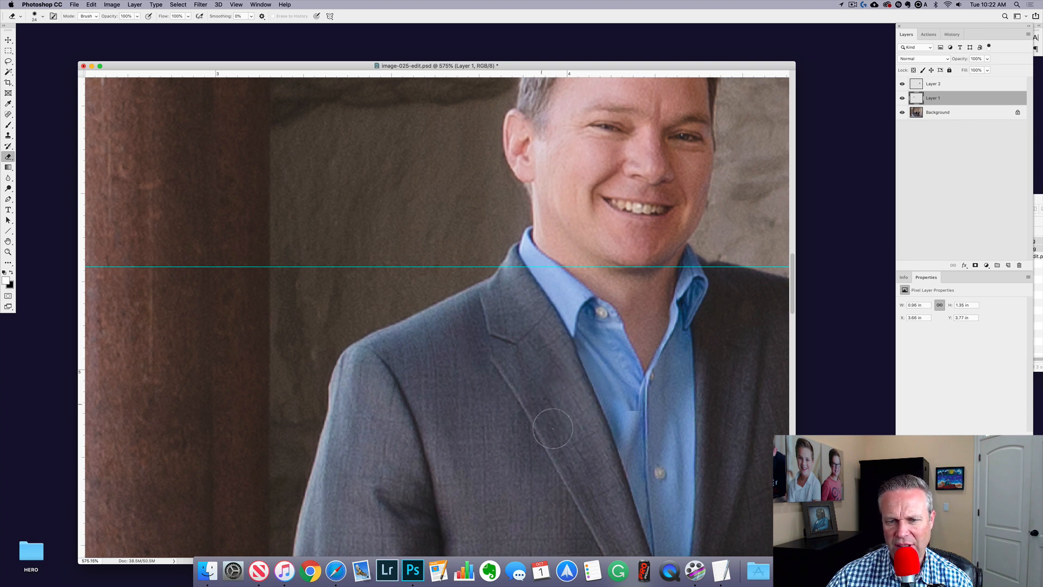
ctrl+alt+drag(582, 441, 600, 441)
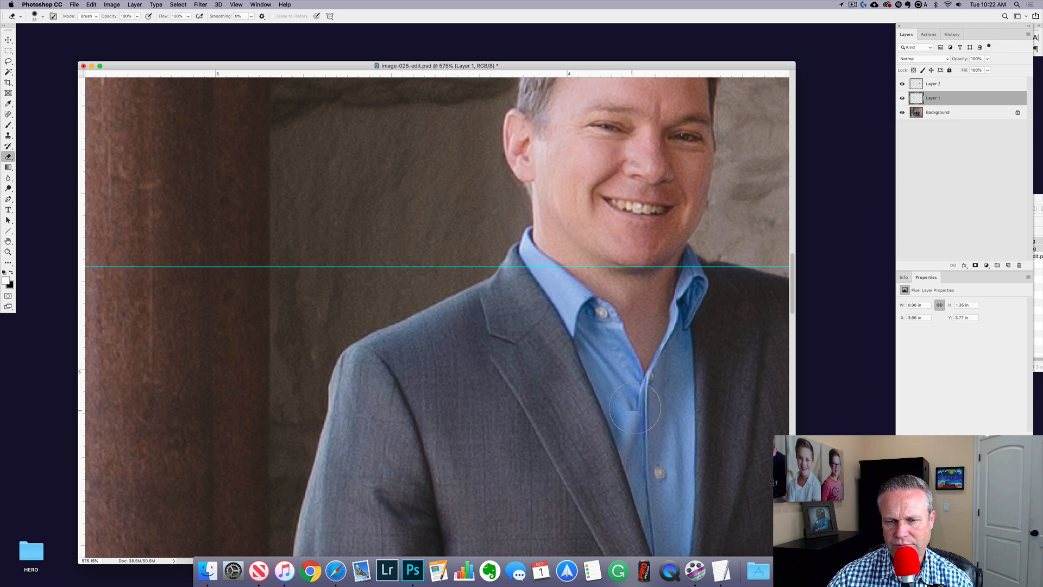
mouse_move(634, 404)
ctrl+alt+mouse_down()
mouse_move(631, 399)
mouse_move(617, 373)
mouse_move(624, 407)
mouse_move(607, 383)
mouse_move(617, 415)
ctrl+alt+mouse_up()
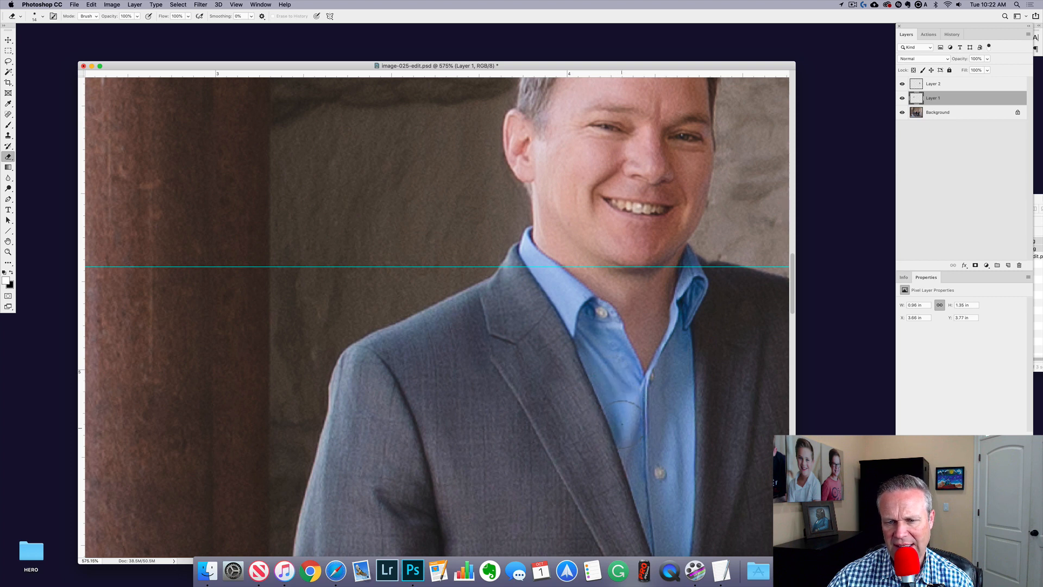
click(631, 396)
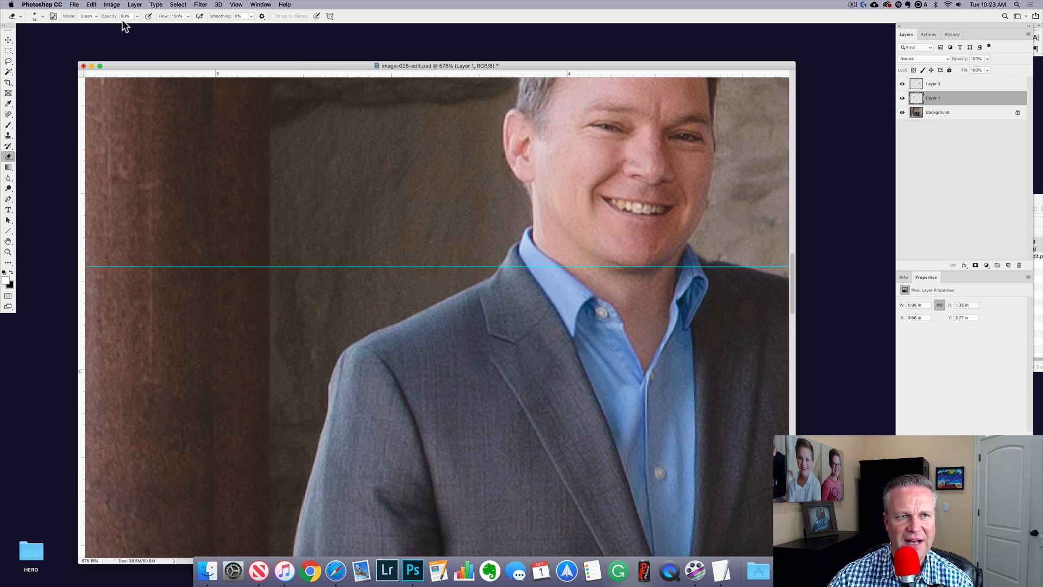
mouse_move(613, 373)
mouse_down()
mouse_move(629, 394)
mouse_move(625, 386)
mouse_move(625, 408)
mouse_move(618, 393)
mouse_move(621, 407)
mouse_move(633, 385)
mouse_move(638, 396)
mouse_move(637, 382)
mouse_move(638, 410)
mouse_up()
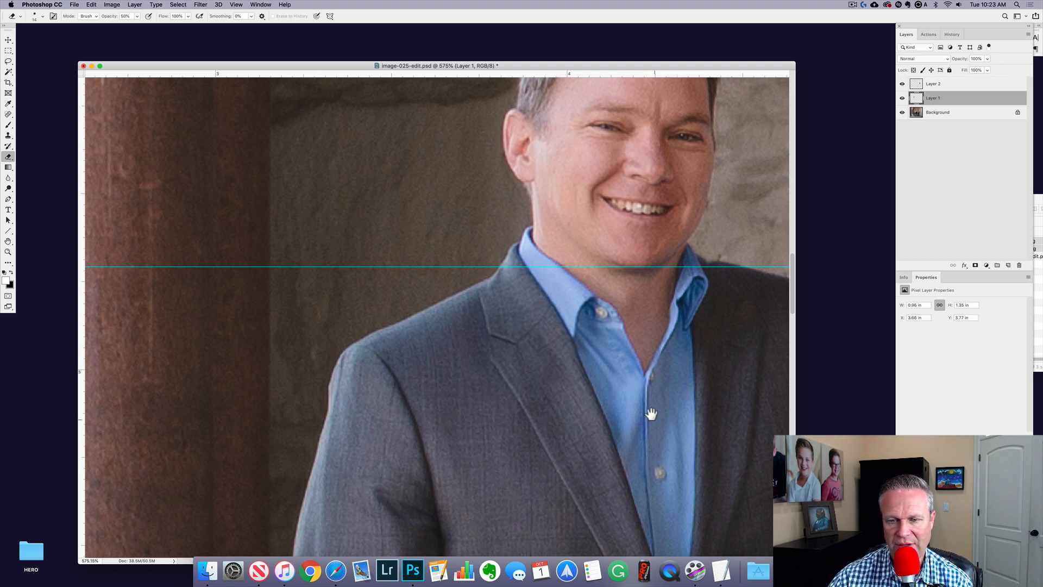
Hide the guides crossing the swapped head at 400% zoom.
drag(619, 412, 555, 379)
key(super+minus)
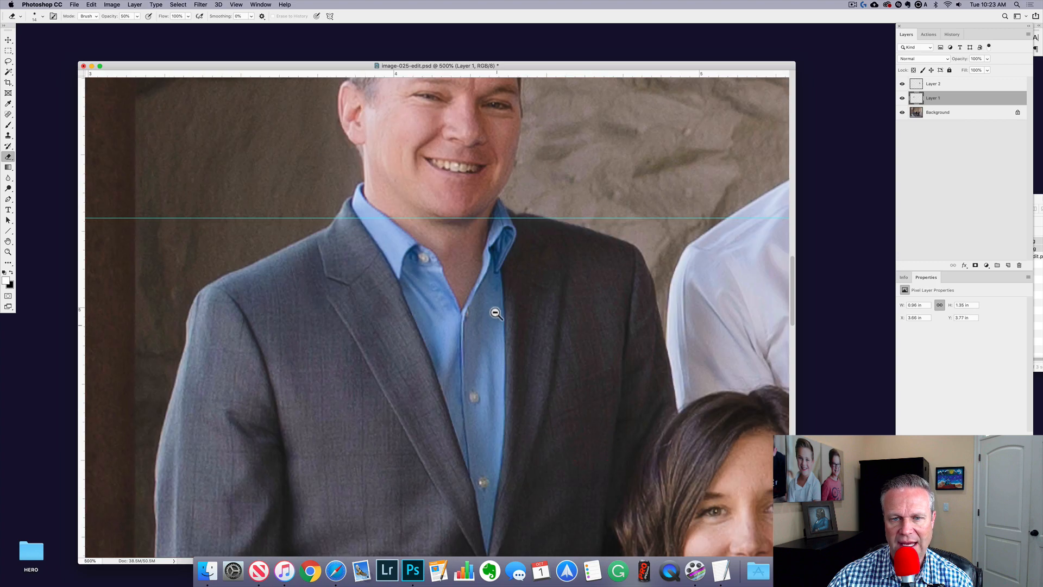
drag(496, 312, 556, 434)
alt+click(543, 413)
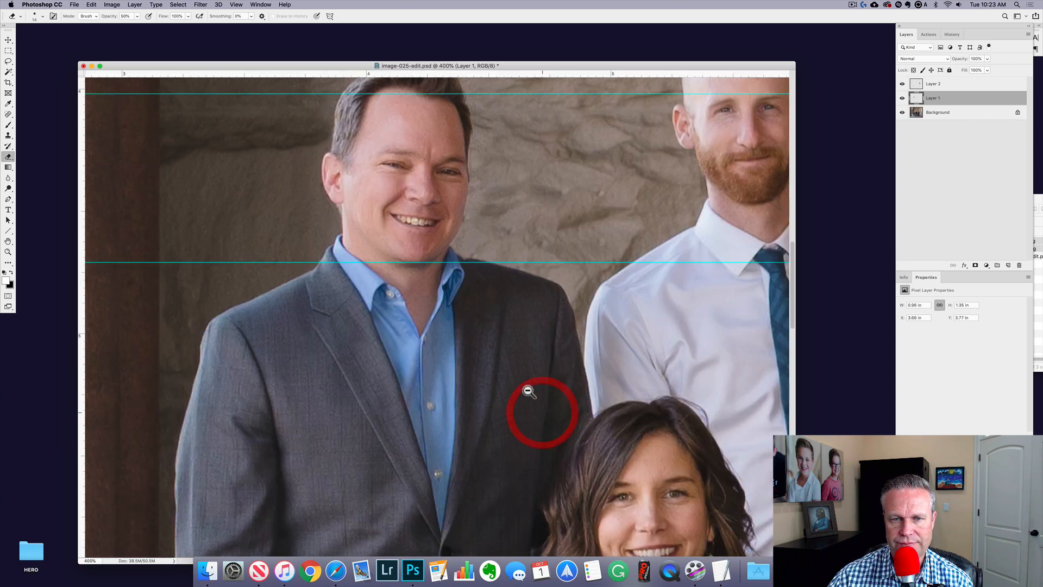
drag(450, 307, 573, 426)
key(super+semicolon)
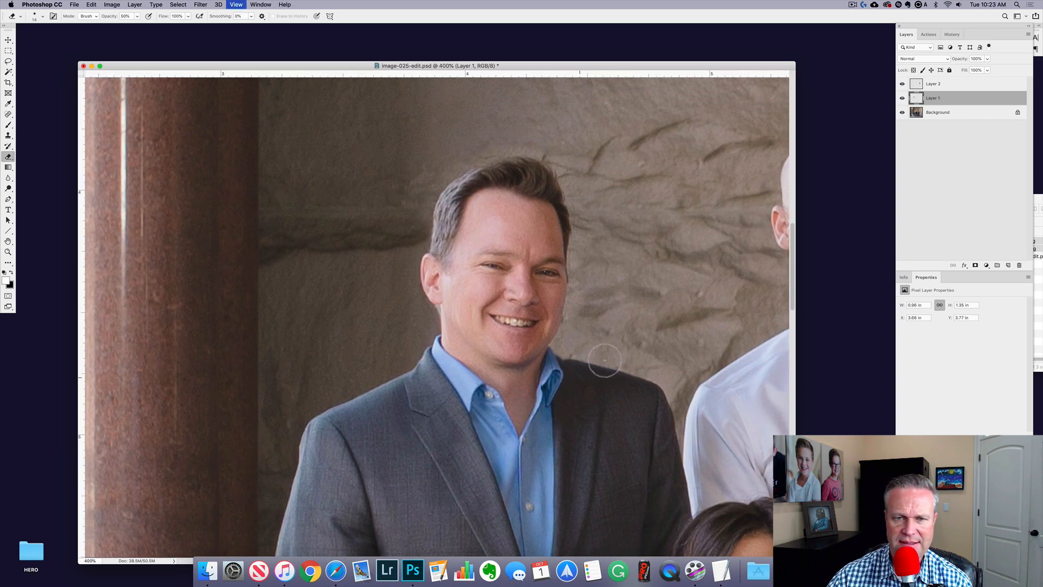
key(super+r)
Compare the swapped head with the original by alternately isolating the Background layer and restoring all layers.
alt+click(903, 113)
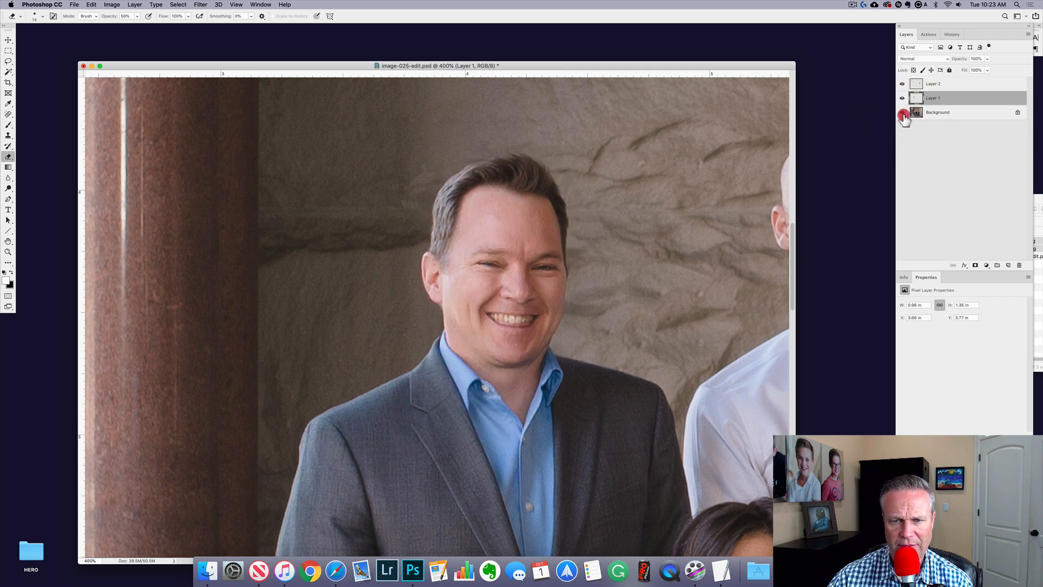
alt+click(903, 113)
alt+click(904, 114)
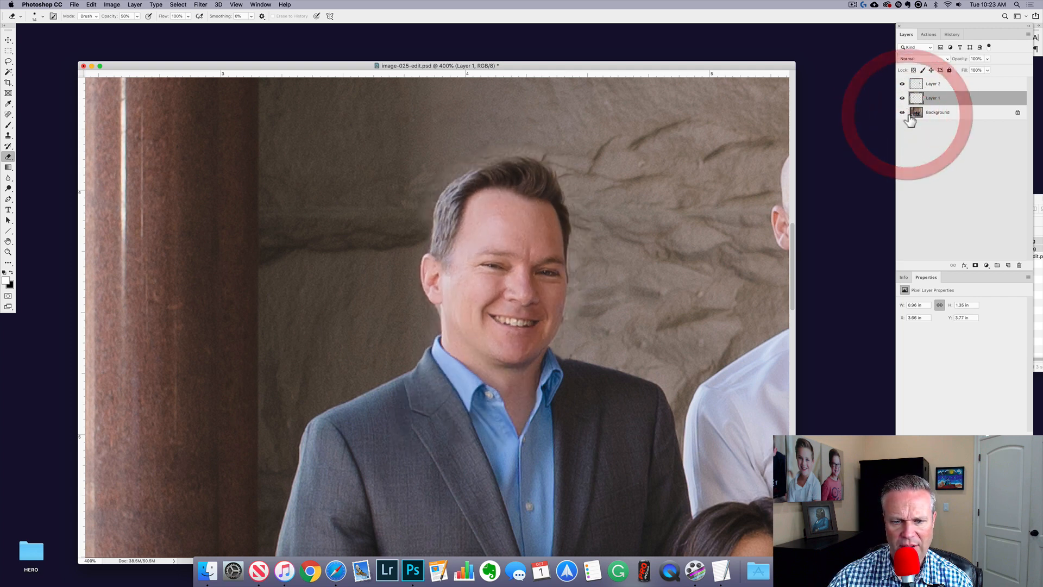
click(923, 113)
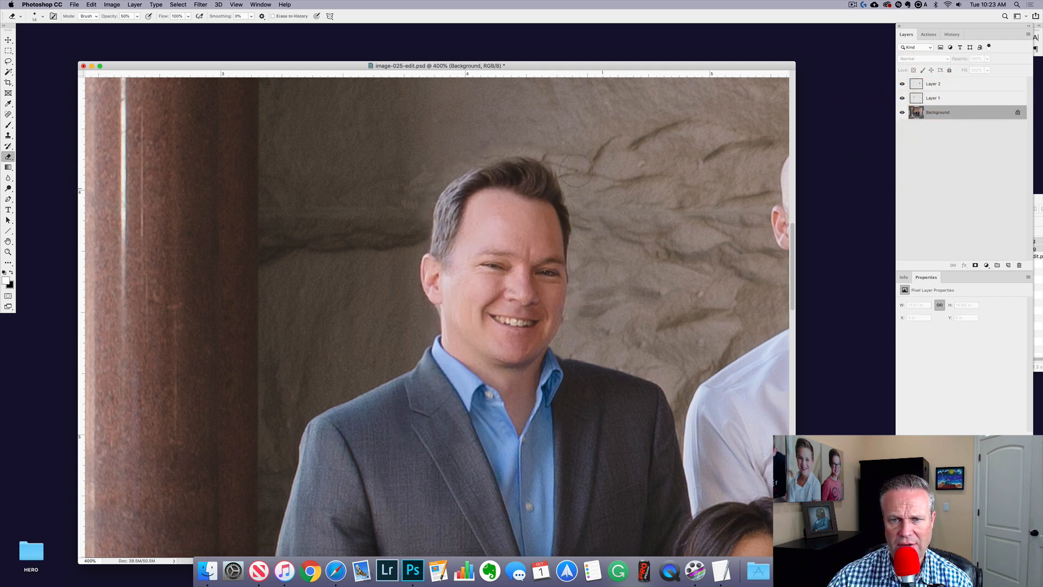
alt+click(901, 113)
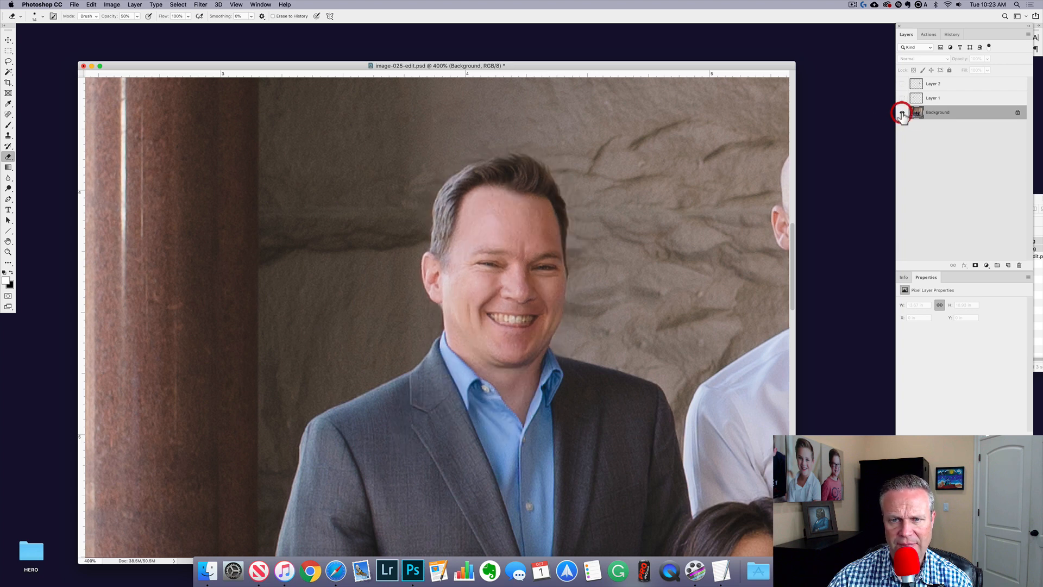
alt+click(902, 113)
alt+click(901, 113)
alt+click(901, 113)
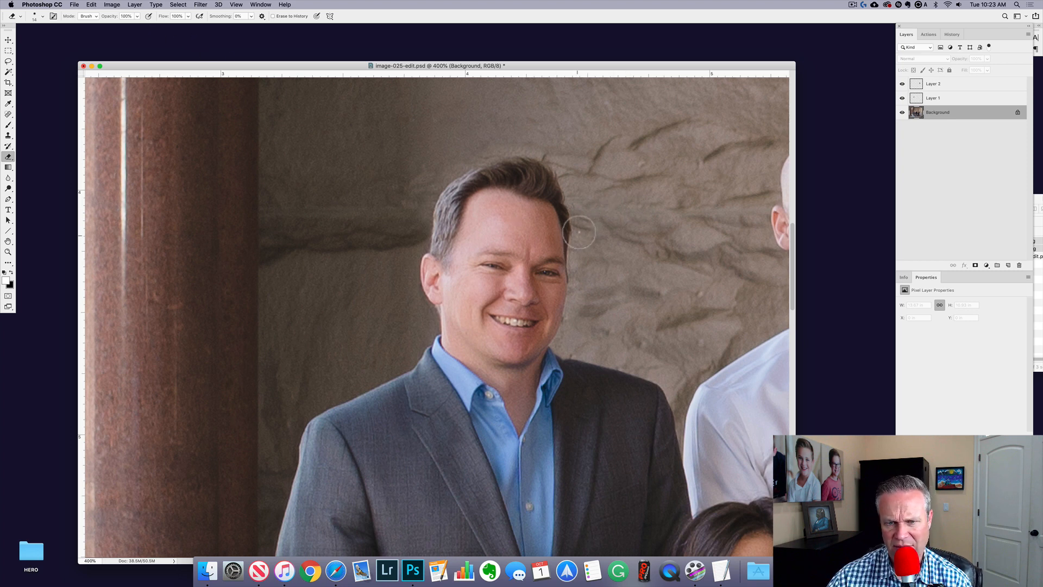
Select Layer 1 and erase its remaining edge beside the image-right side of the head with the eraser at 100% opacity.
mouse_move(578, 232)
mouse_down()
mouse_move(596, 225)
mouse_move(600, 239)
mouse_up()
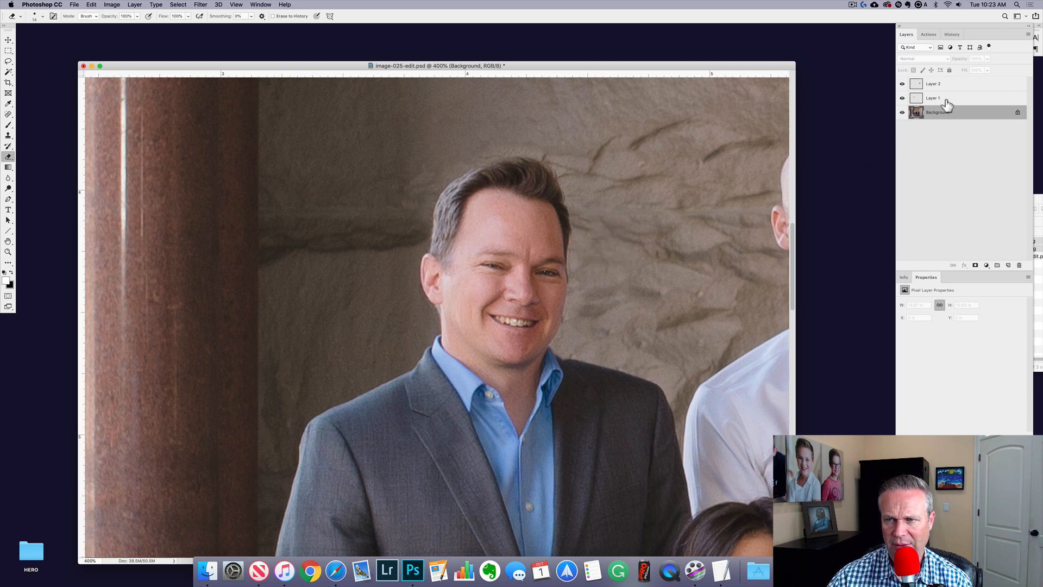
click(940, 98)
click(902, 99)
click(902, 99)
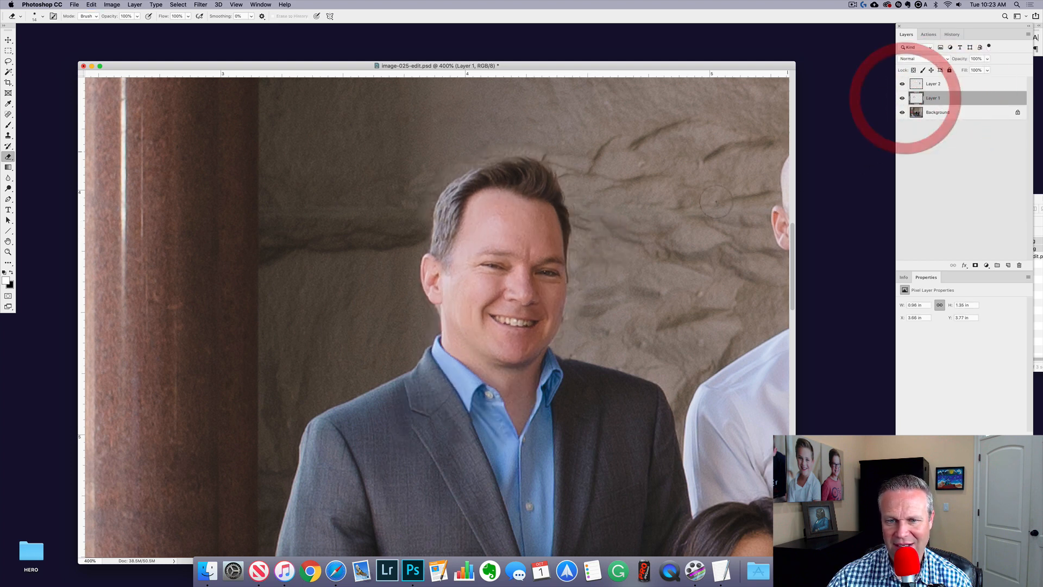
mouse_move(565, 235)
mouse_down()
mouse_move(585, 221)
mouse_move(581, 232)
mouse_up()
click(599, 239)
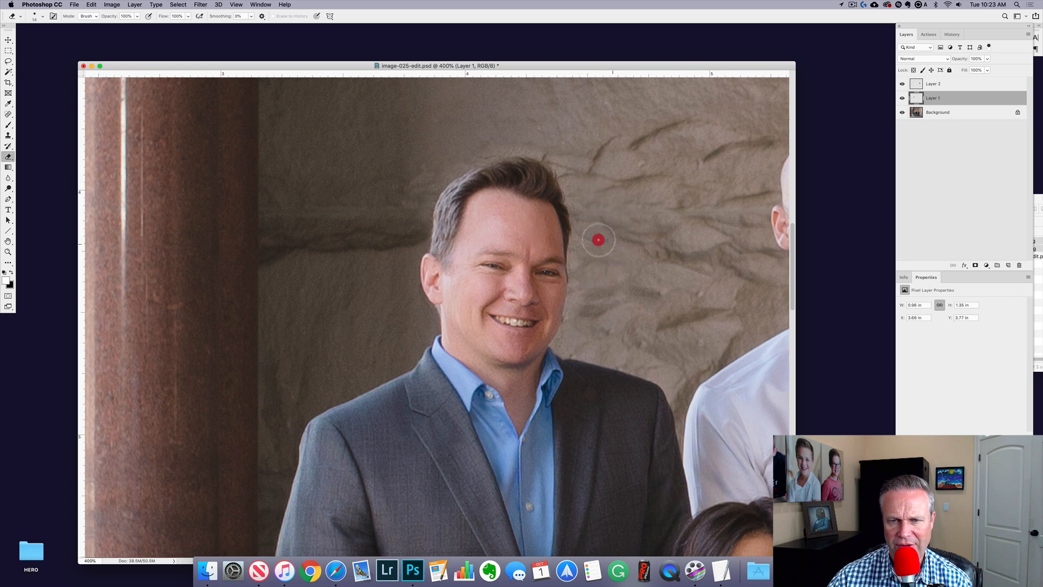
Examine the head, collar and shoulder blending against the original by repeatedly showing only the Background and then all layers.
alt+click(903, 113)
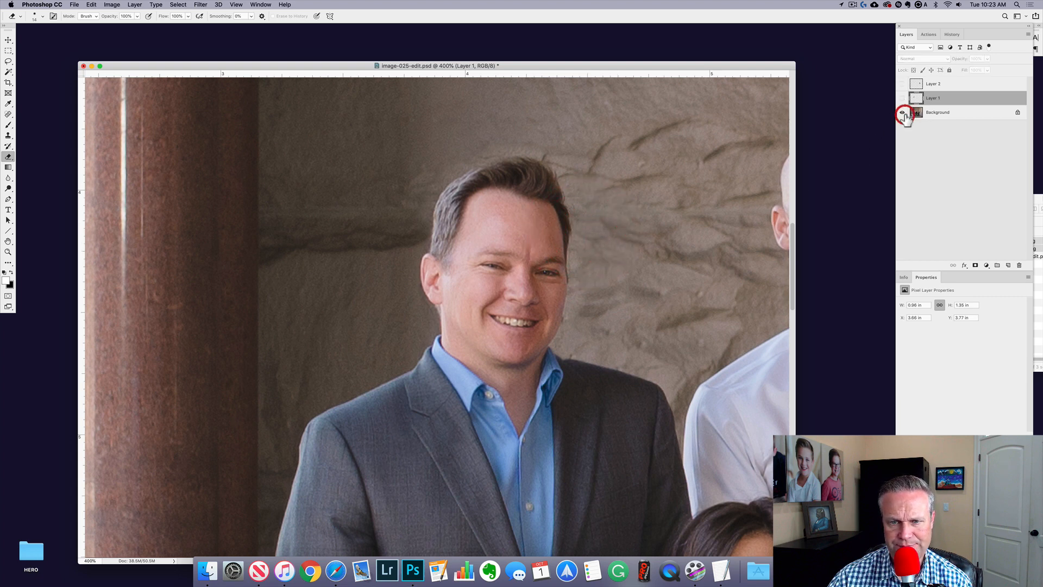
alt+click(903, 113)
alt+click(902, 113)
alt+click(903, 113)
alt+click(903, 113)
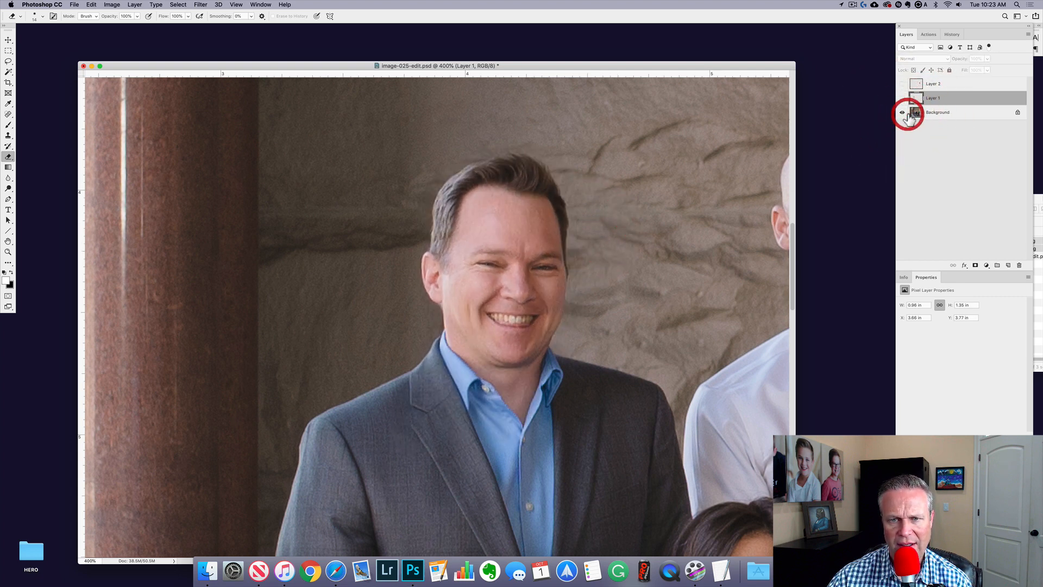
alt+click(903, 113)
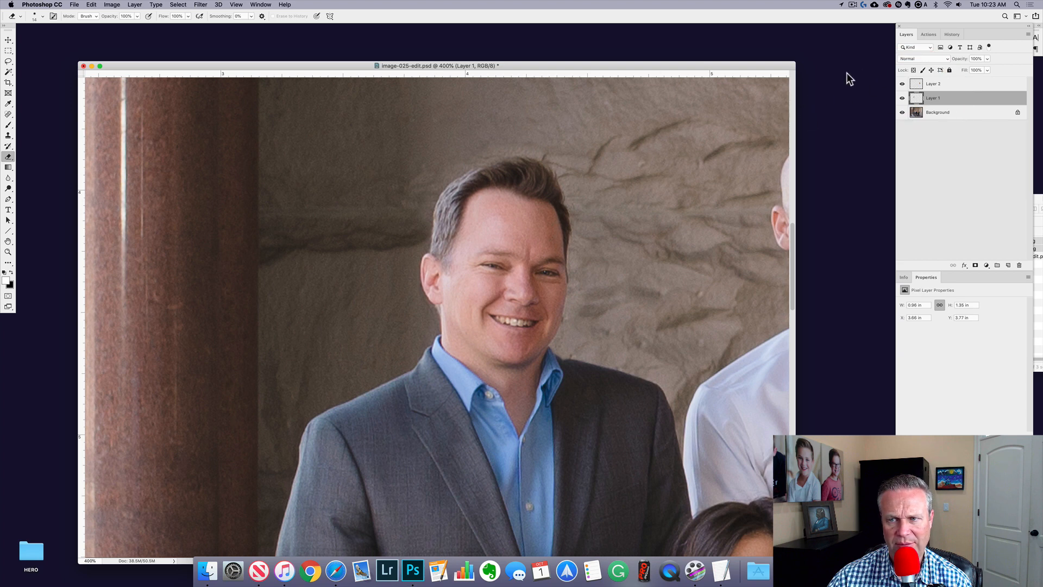
click(748, 66)
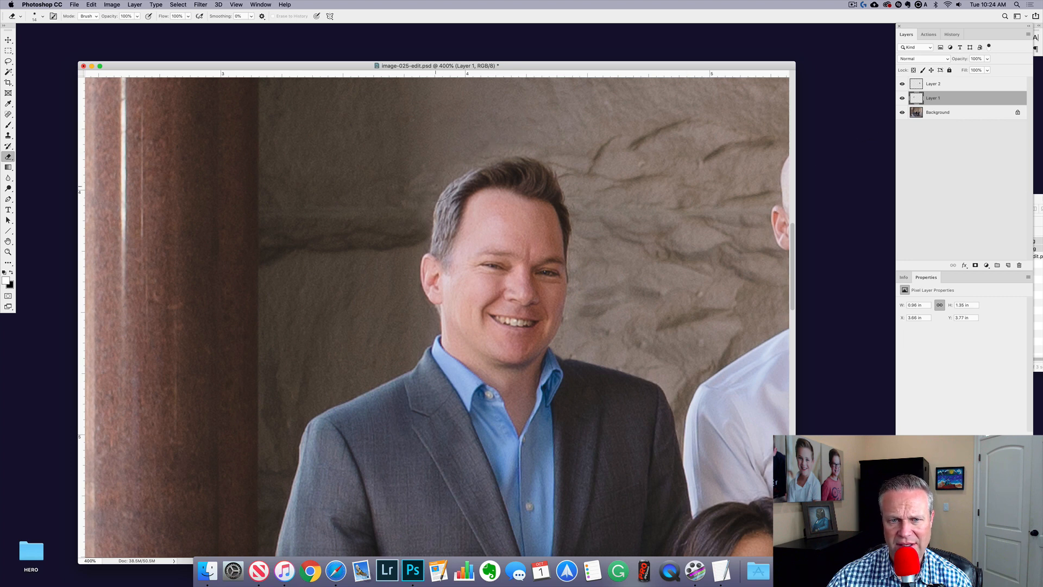
alt+click(901, 113)
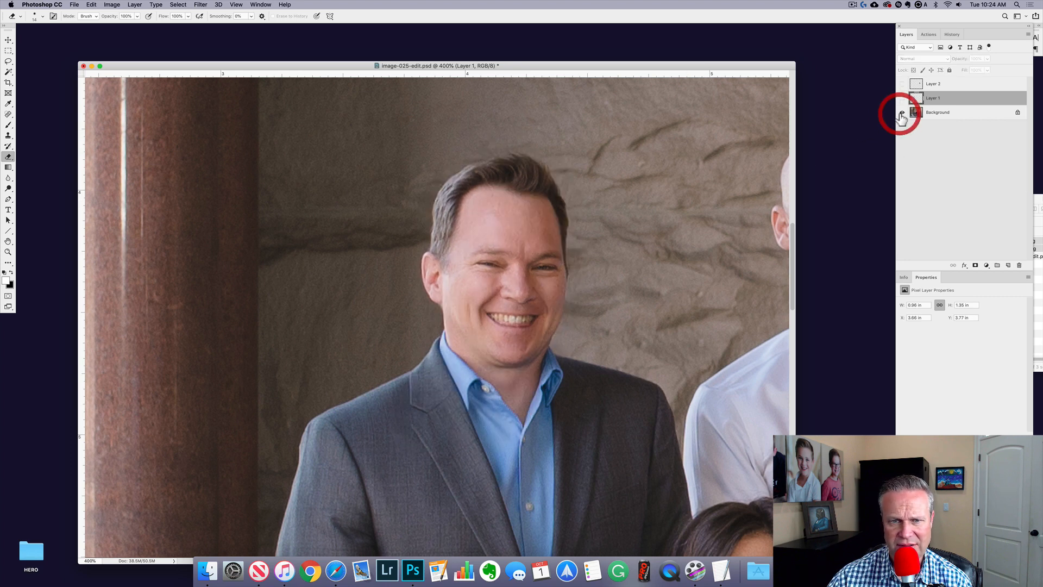
alt+click(901, 112)
alt+click(901, 113)
alt+click(901, 113)
alt+click(901, 112)
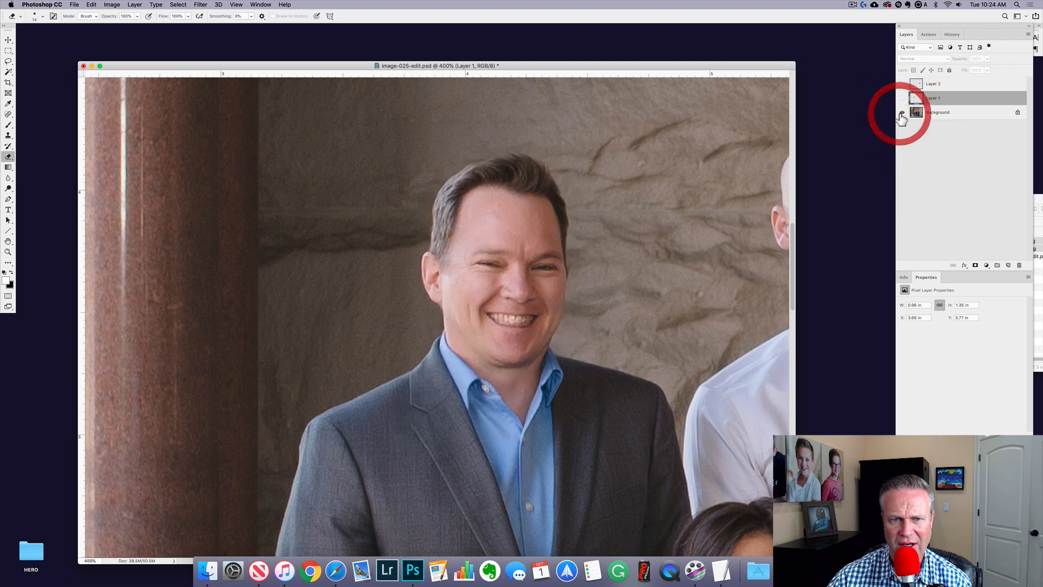
alt+click(901, 112)
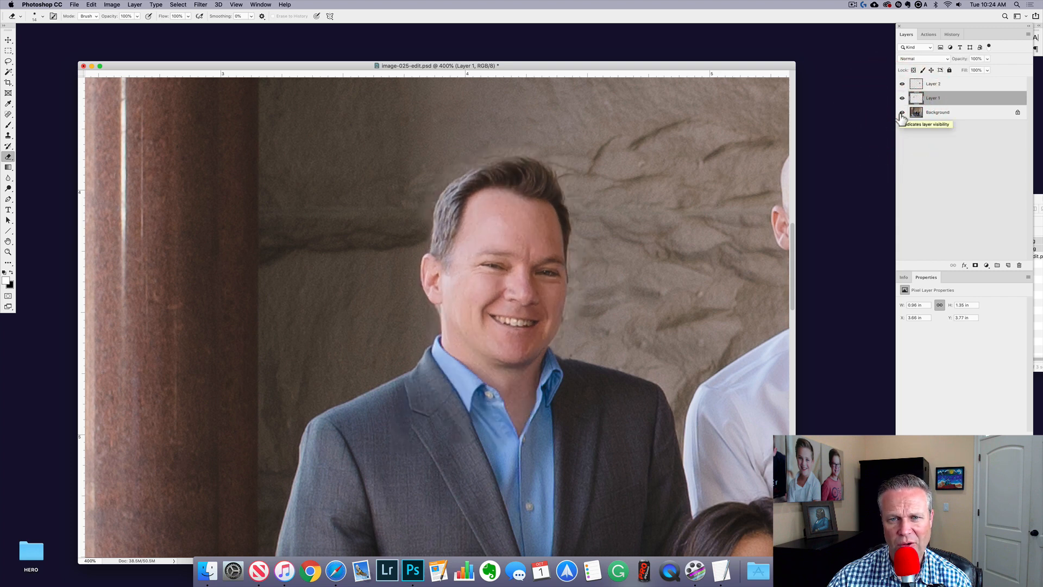
alt+click(901, 112)
alt+click(901, 113)
alt+click(901, 113)
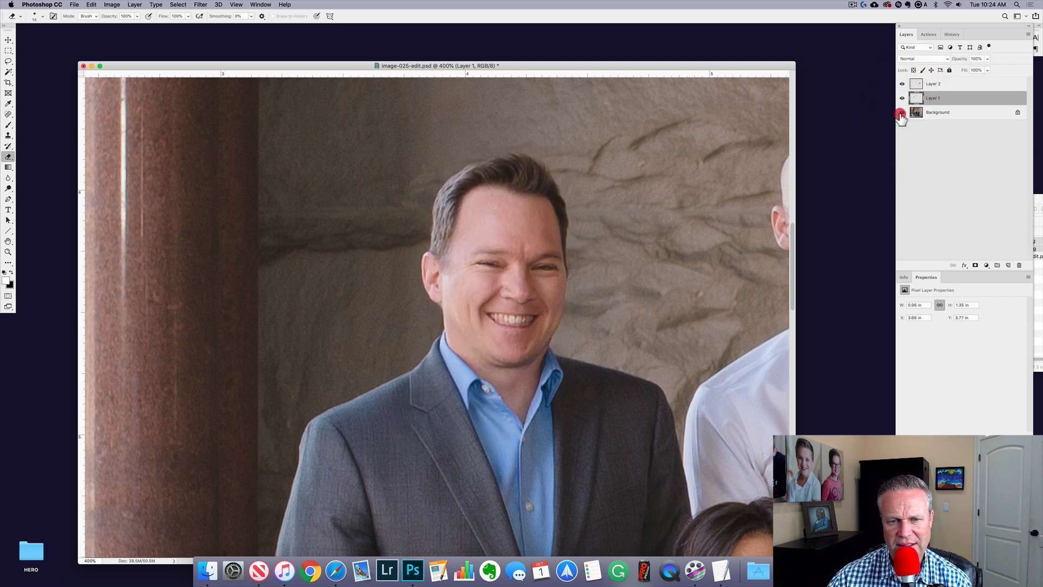
alt+click(901, 113)
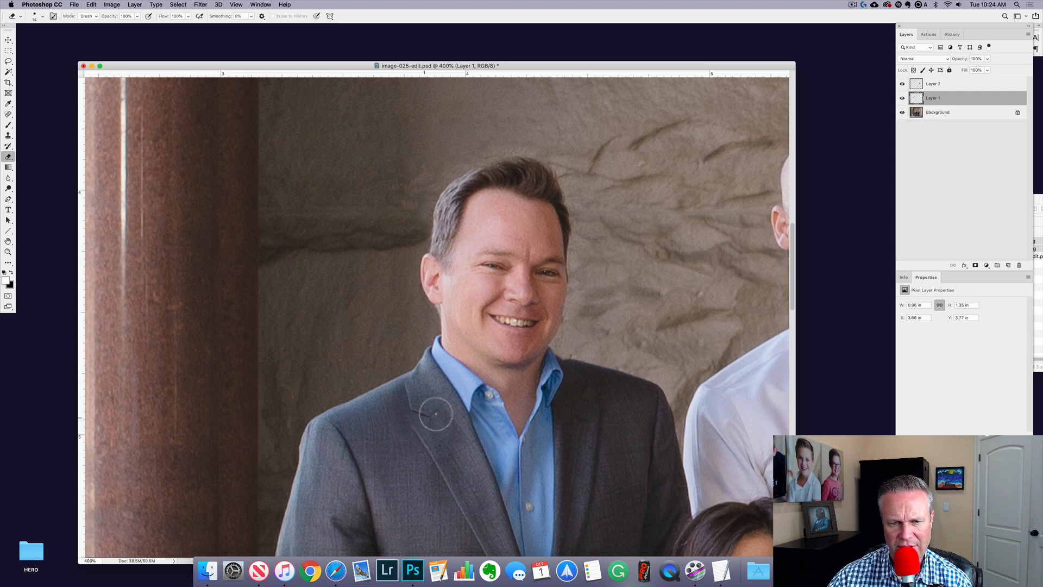
alt+click(901, 112)
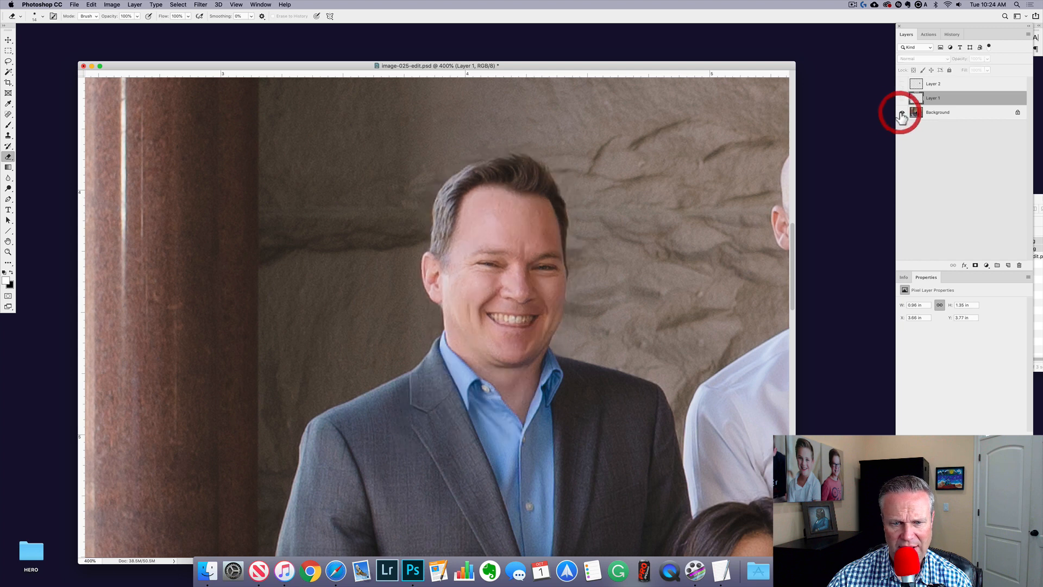
alt+click(901, 112)
alt+click(901, 112)
alt+click(901, 112)
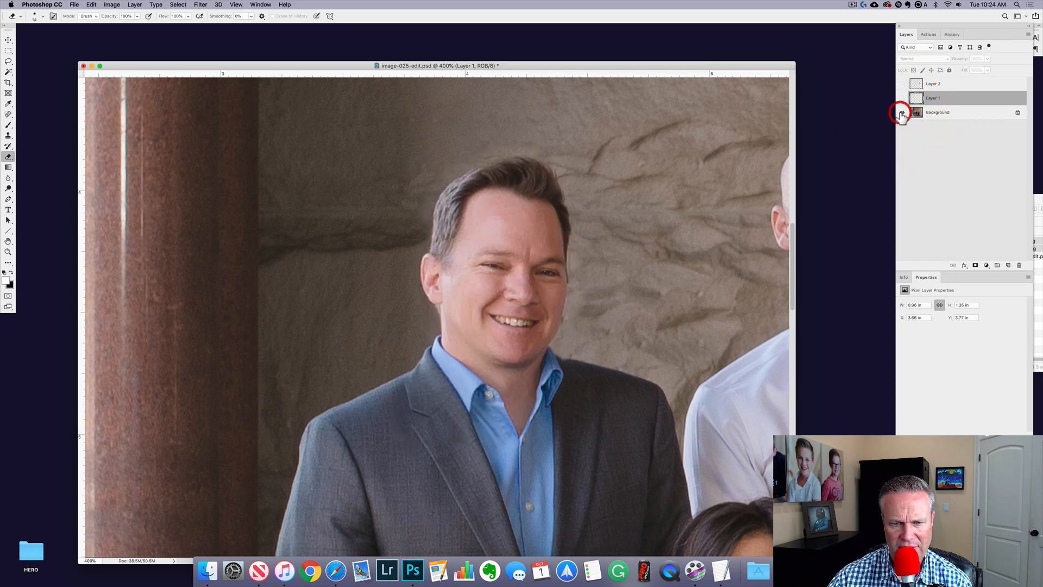
alt+click(901, 113)
alt+click(901, 112)
alt+click(901, 113)
alt+click(901, 113)
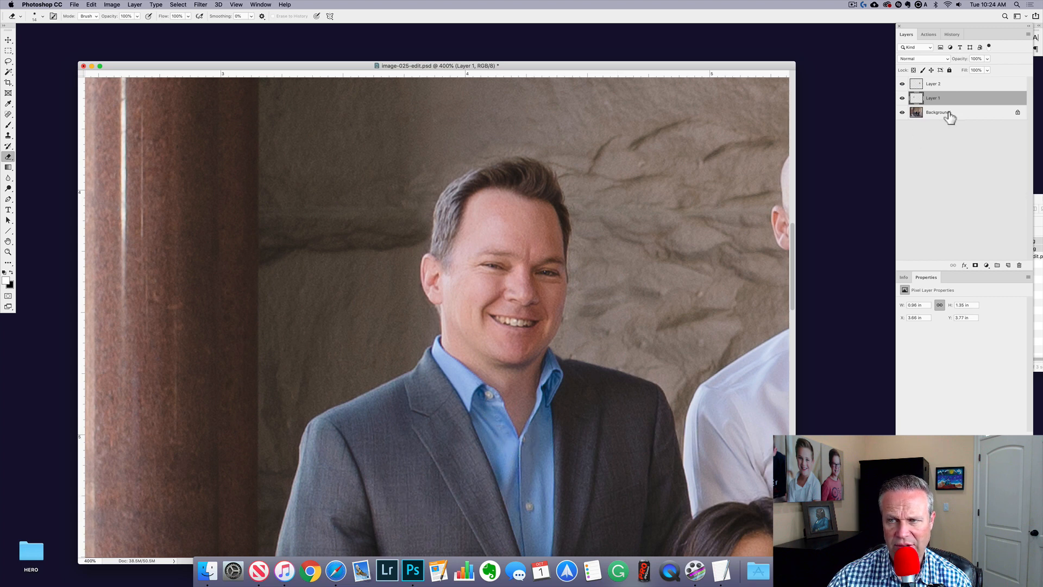
alt+click(903, 113)
alt+click(903, 113)
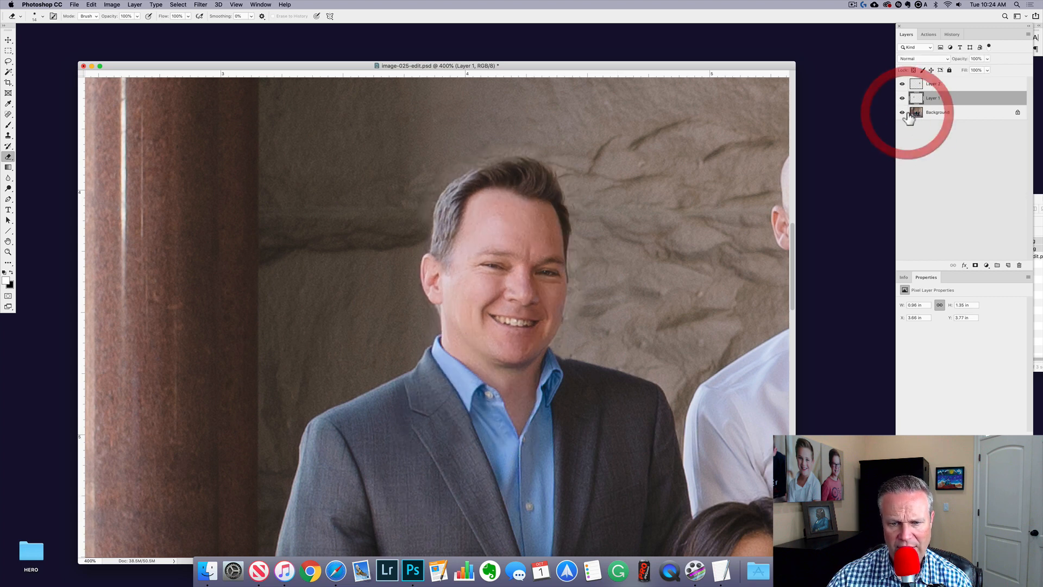
alt+click(902, 113)
alt+click(902, 113)
alt+click(908, 114)
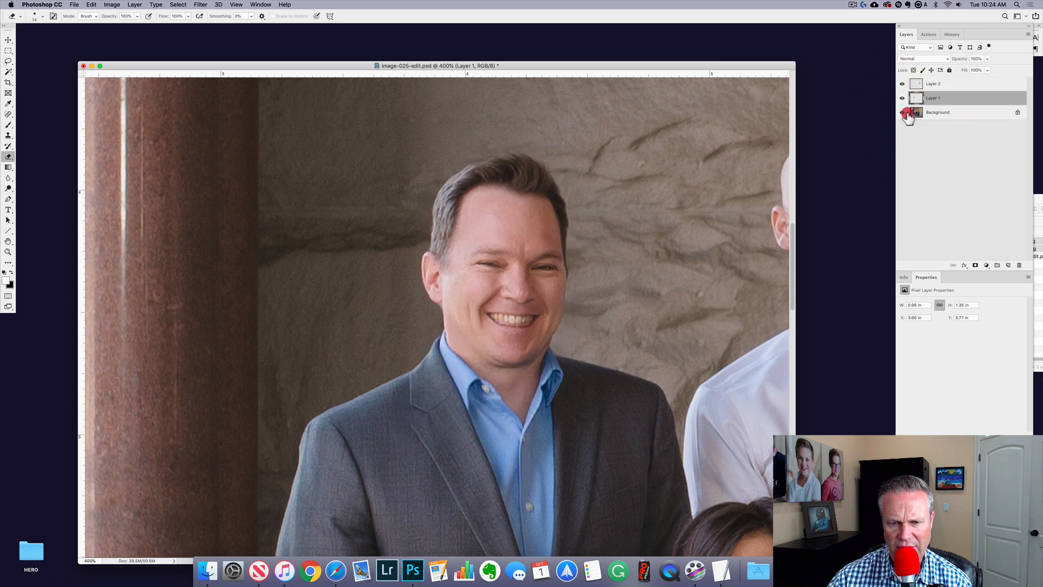
alt+click(908, 114)
Erase a spot of Layer 1 on the blue shirt beside the image-right lapel and compare it with the Background.
click(548, 421)
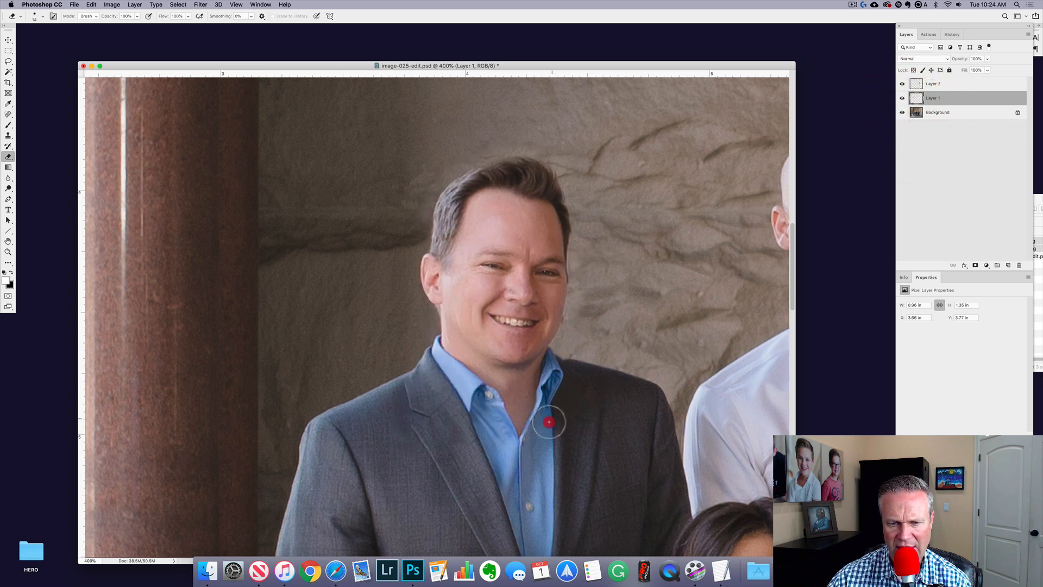
alt+click(901, 113)
alt+click(902, 112)
alt+click(901, 113)
alt+click(901, 113)
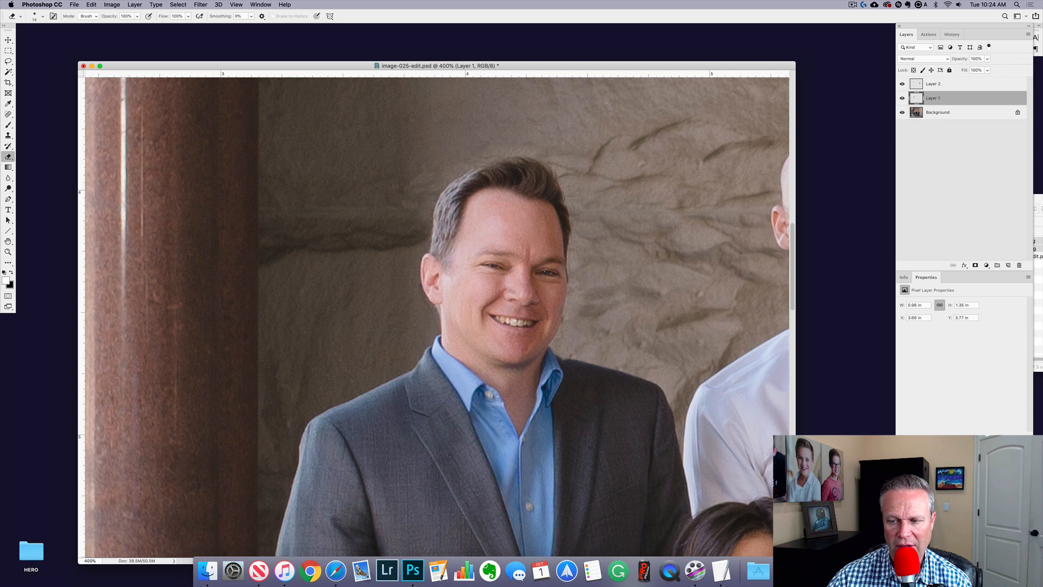
Add a Curves adjustment layer clipped to Layer 1 and slightly lower the midpoint of its RGB curve.
key(super+m)
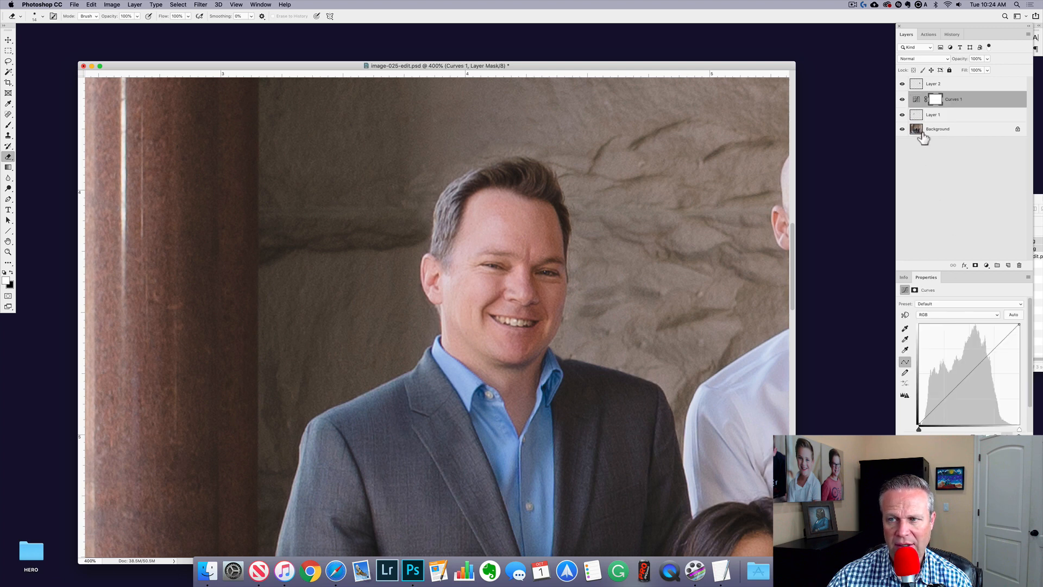
alt+click(922, 106)
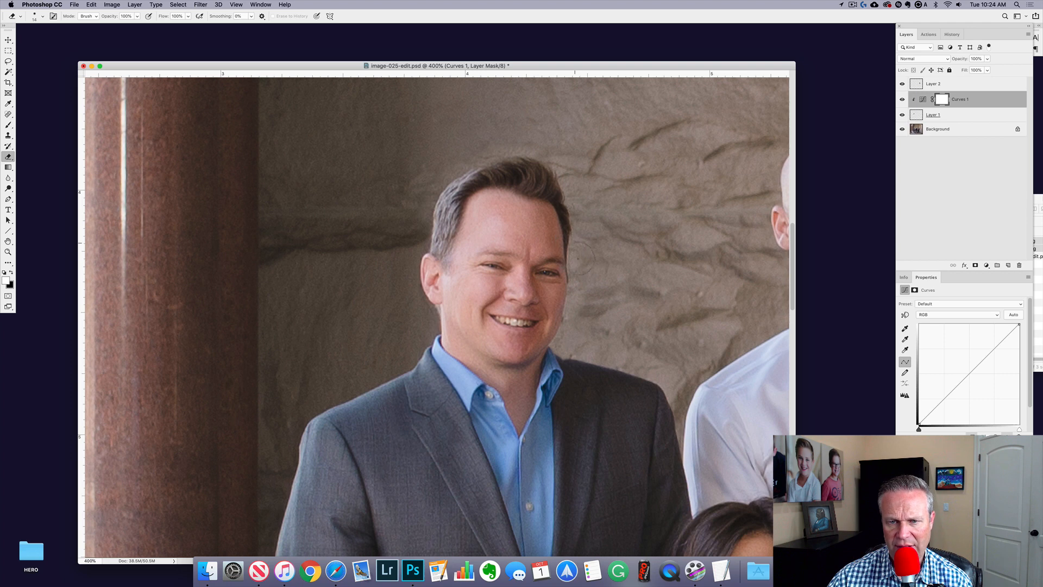
click(968, 375)
drag(969, 376, 969, 376)
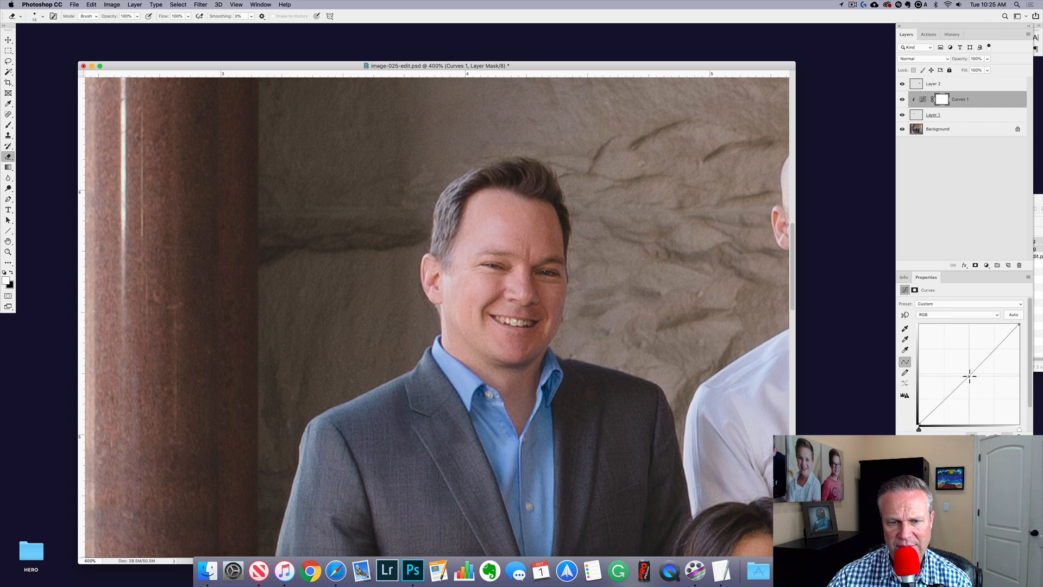
click(968, 376)
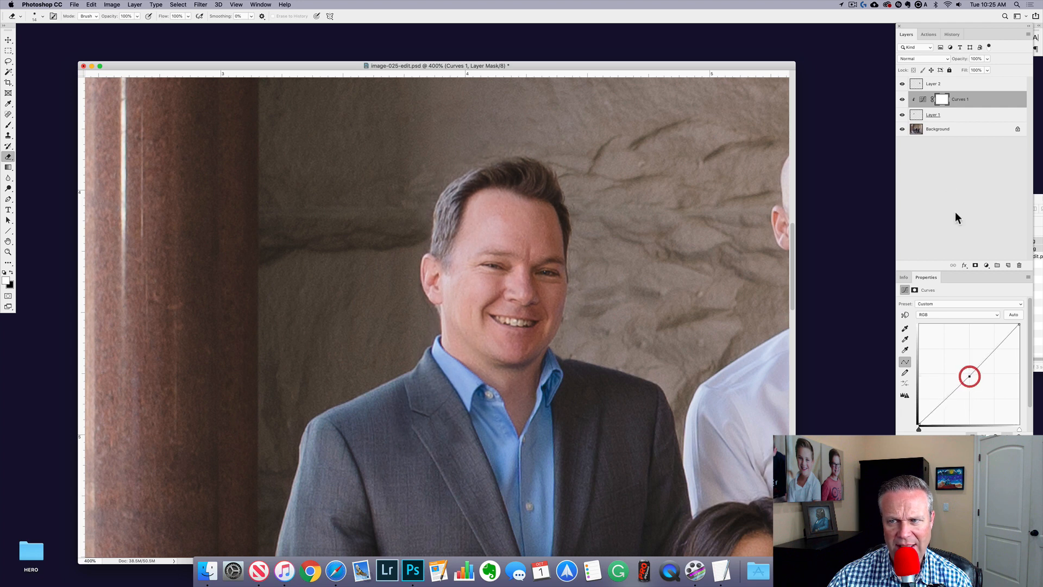
Compare the head with and without the Curves 1 adjustment and select Layer 1.
click(902, 100)
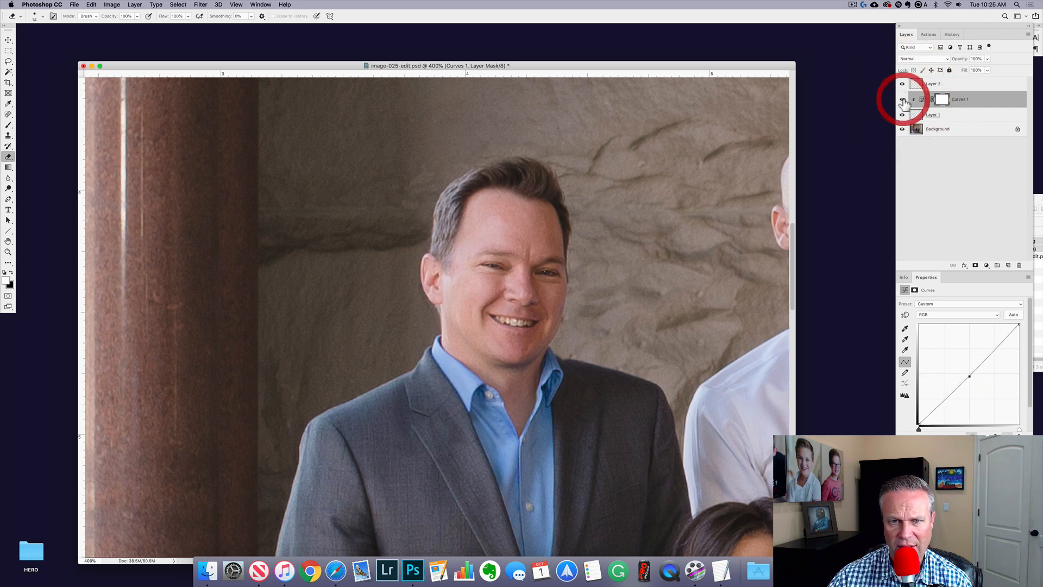
click(903, 100)
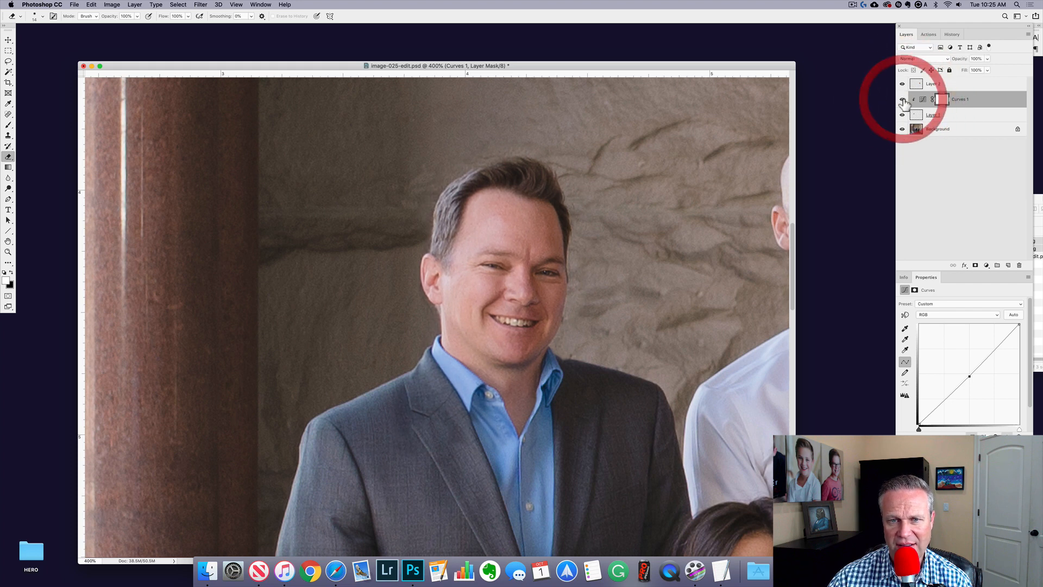
click(902, 100)
click(902, 100)
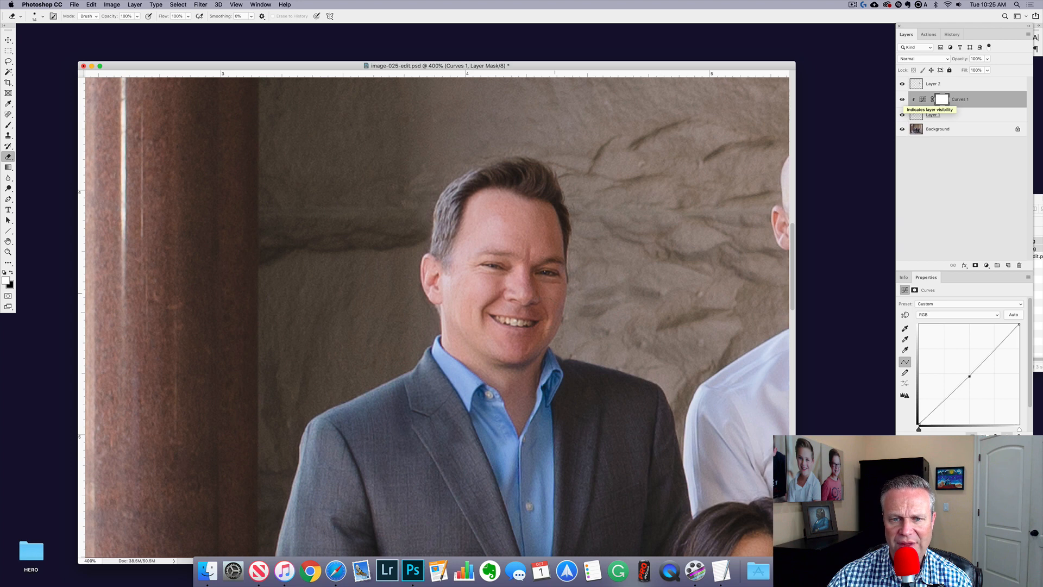
click(960, 119)
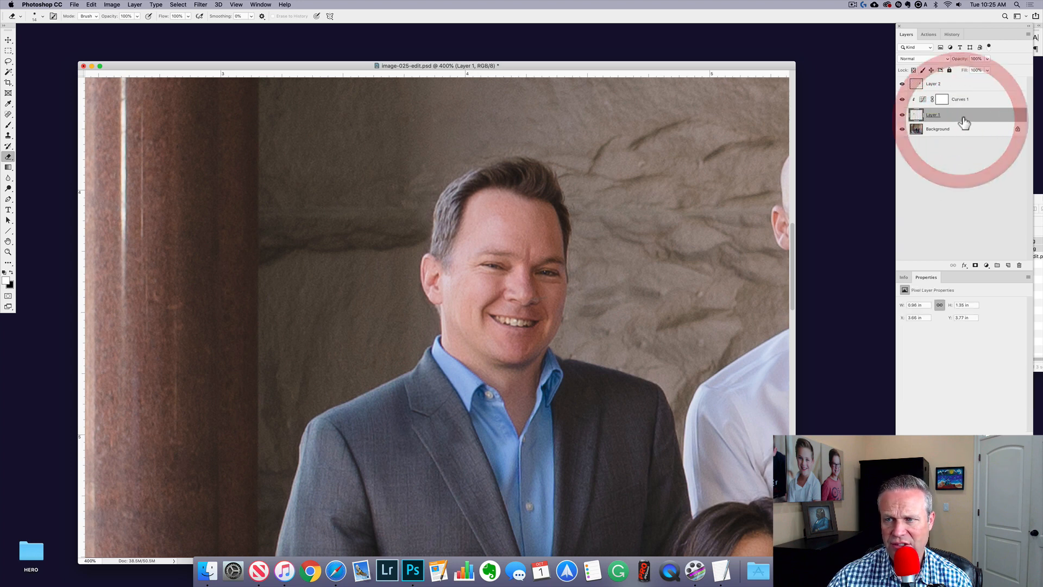
Apply a Gaussian Blur with a radius of 0.3 pixels to the copied head on Layer 1.
click(199, 5)
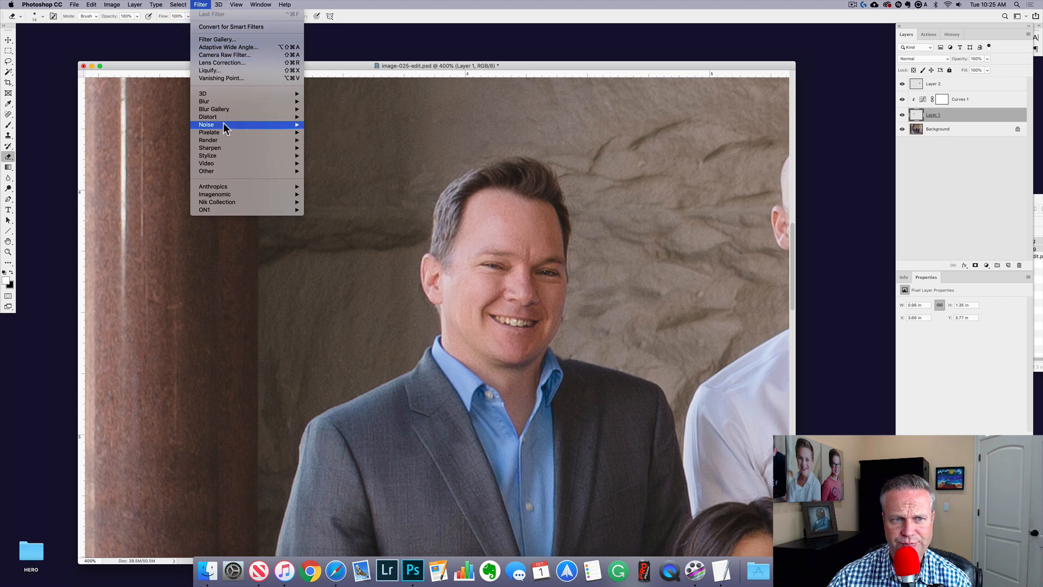
mouse_move(239, 109)
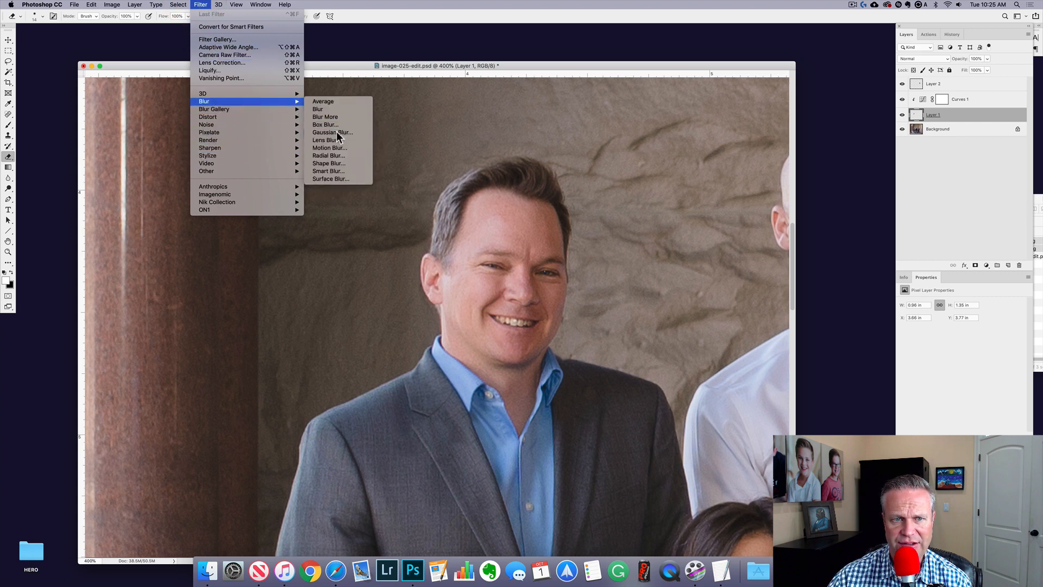
click(336, 132)
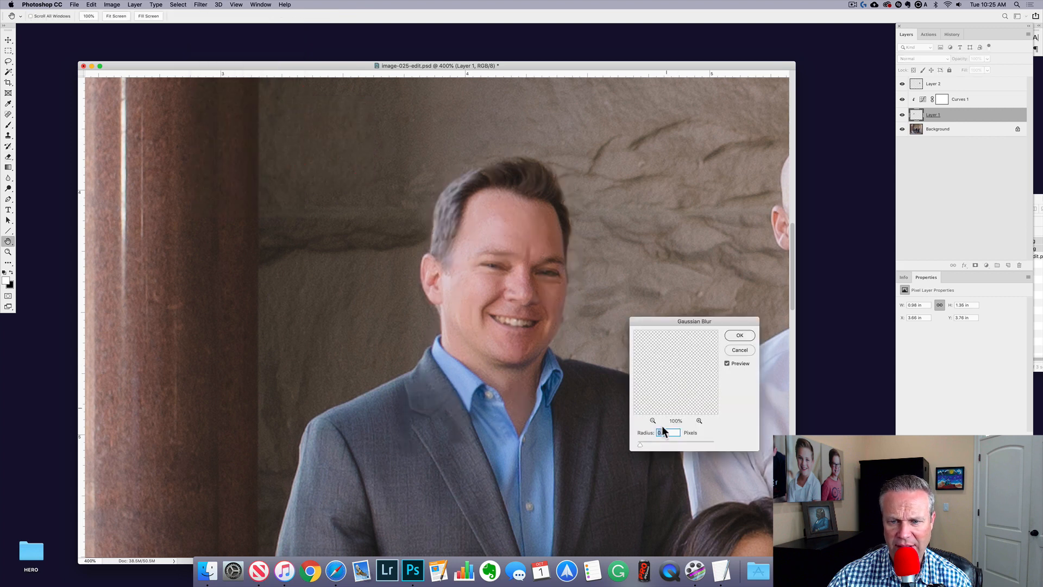
drag(643, 444, 632, 447)
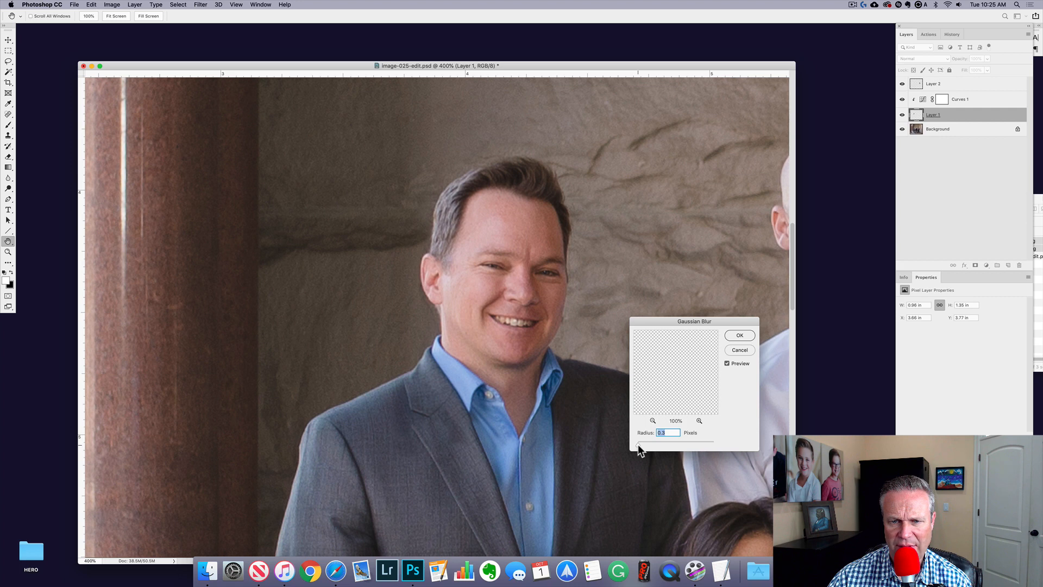
click(638, 445)
click(740, 335)
key(e)
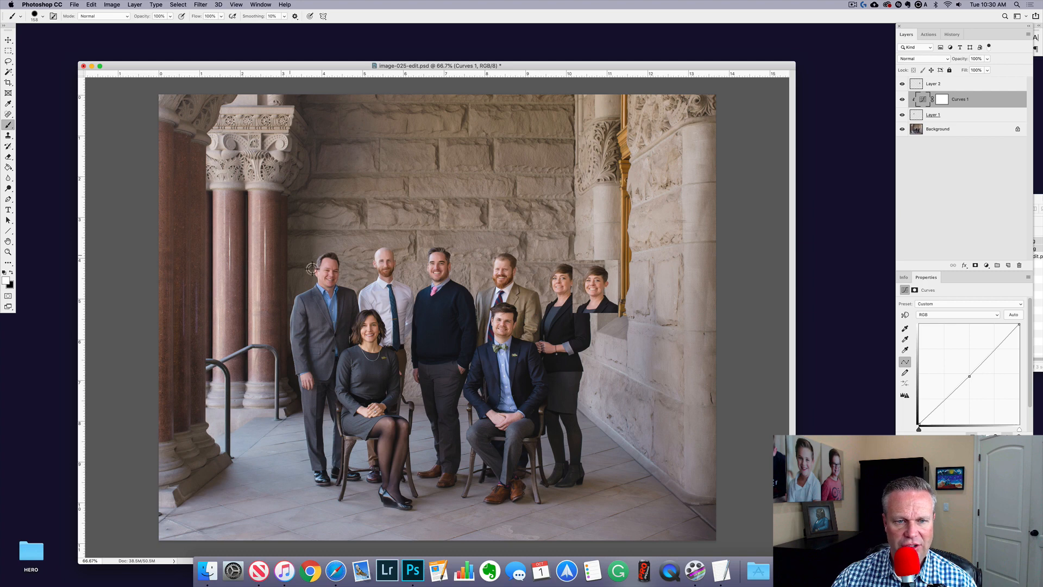
Compare the edited group photo with the original by repeatedly showing only the Background and then all layers.
scroll(346, 283, up, 3)
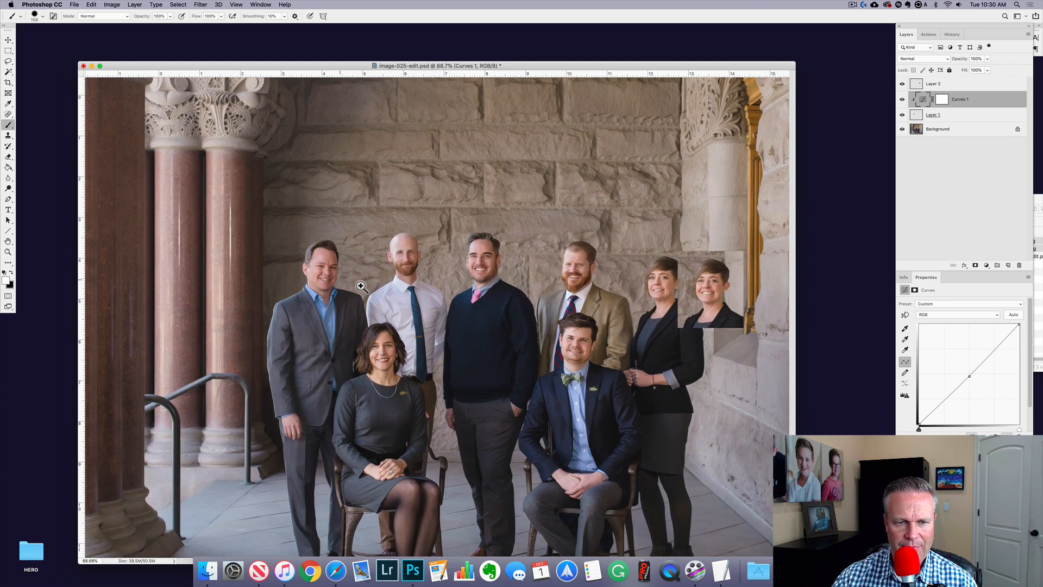
alt+click(903, 130)
alt+click(902, 130)
alt+click(903, 129)
alt+click(903, 129)
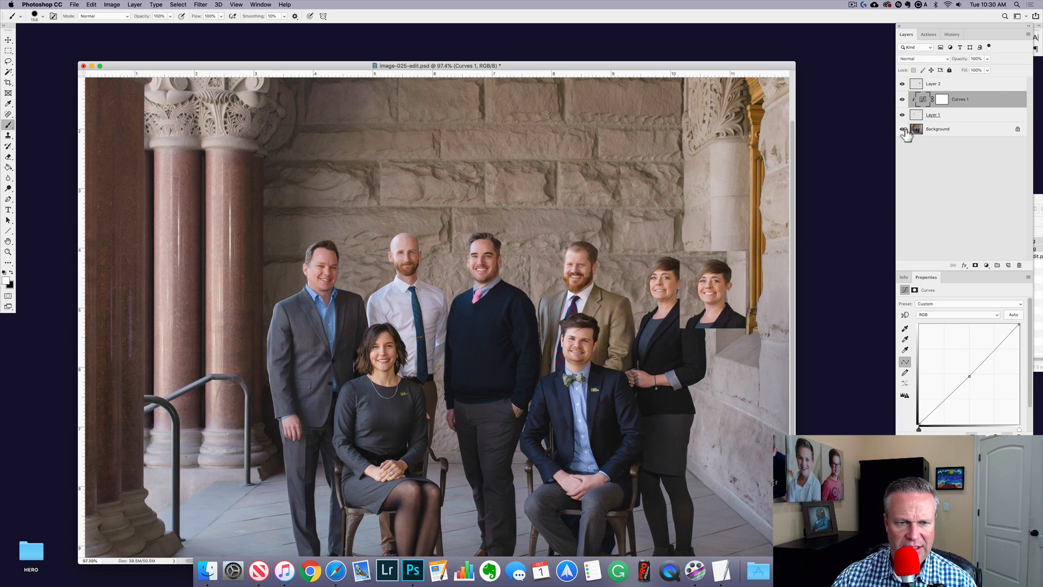
alt+click(902, 130)
alt+click(903, 129)
alt+click(902, 129)
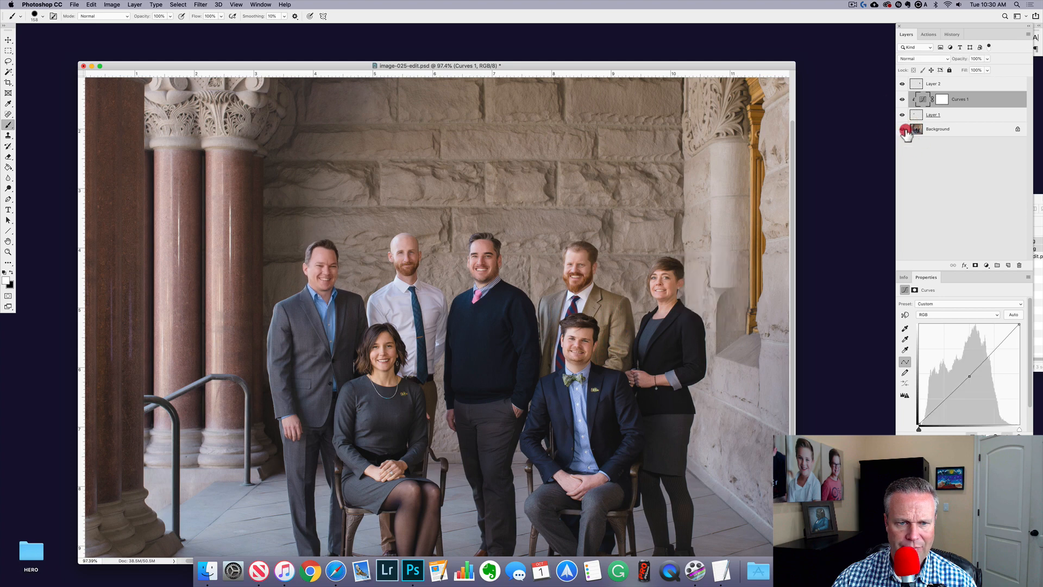
alt+click(903, 129)
Show the guides and move them to the chin and forehead of the standing woman's original head, the upper one at Y 4.366 in.
drag(698, 294, 738, 316)
key(super+semicolon)
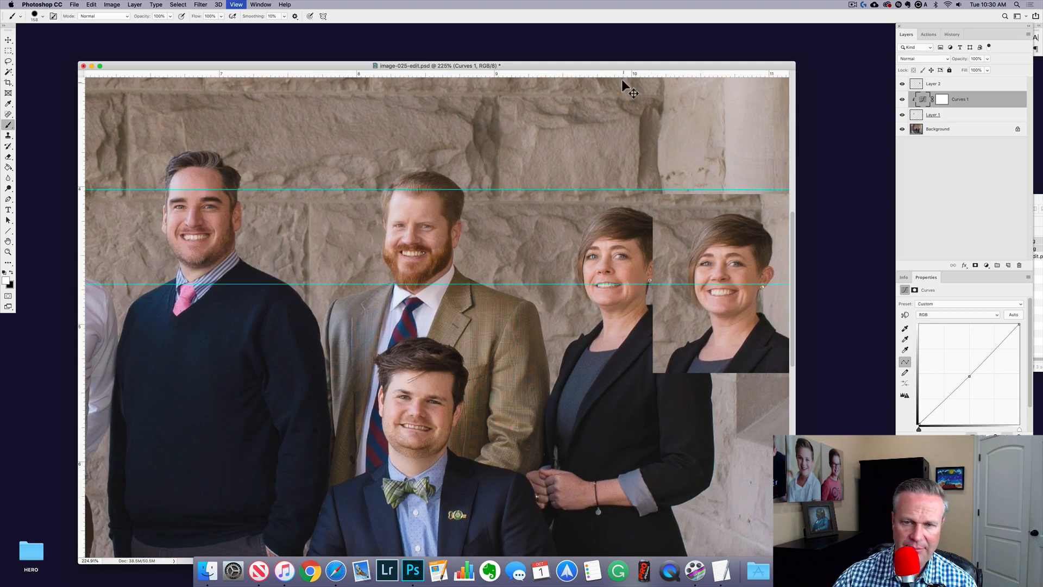
key(v)
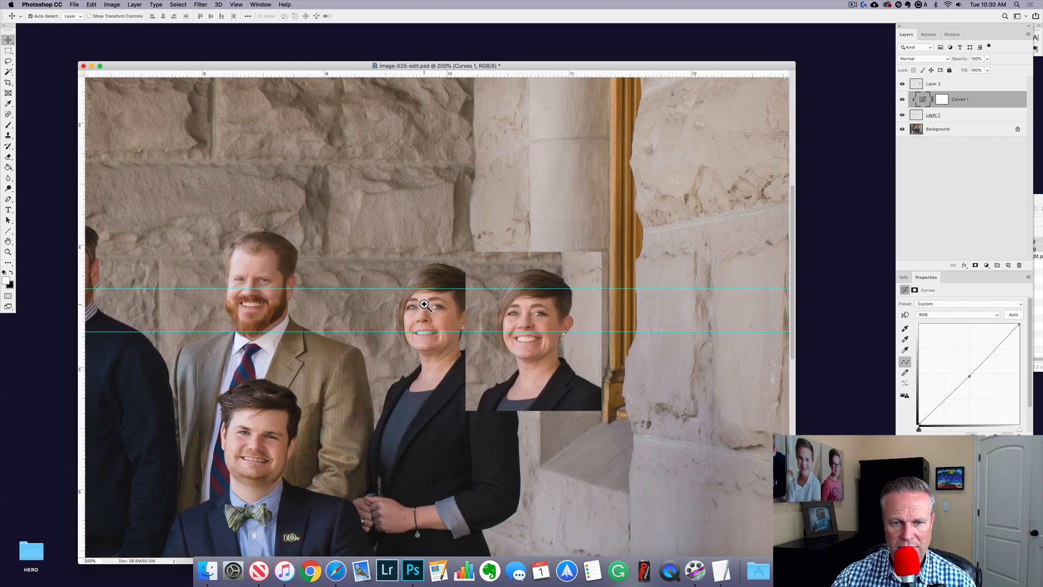
key(super+plus)
key(super+plus)
drag(422, 221, 422, 303)
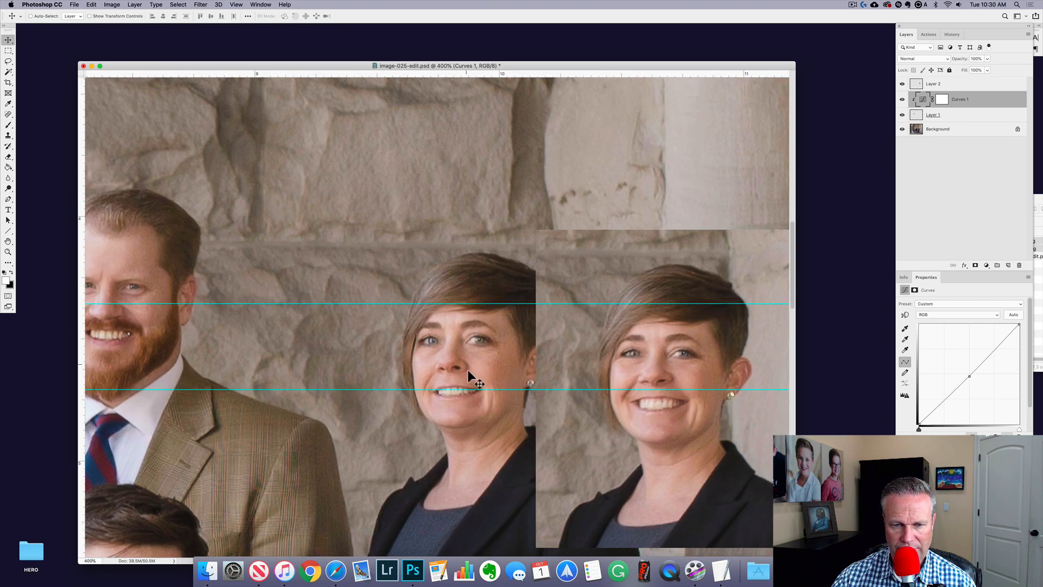
drag(474, 389, 474, 426)
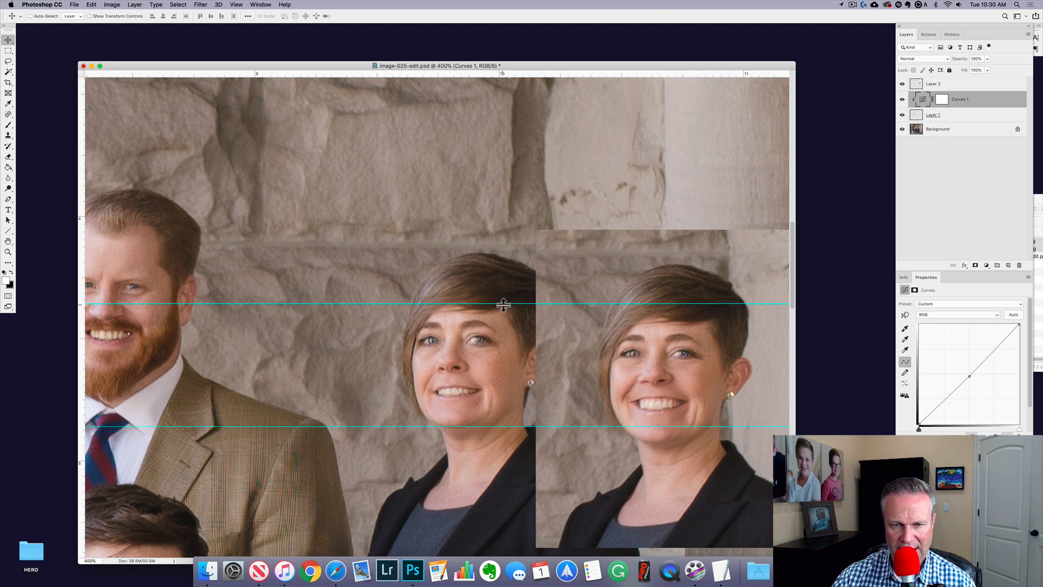
drag(503, 305, 504, 310)
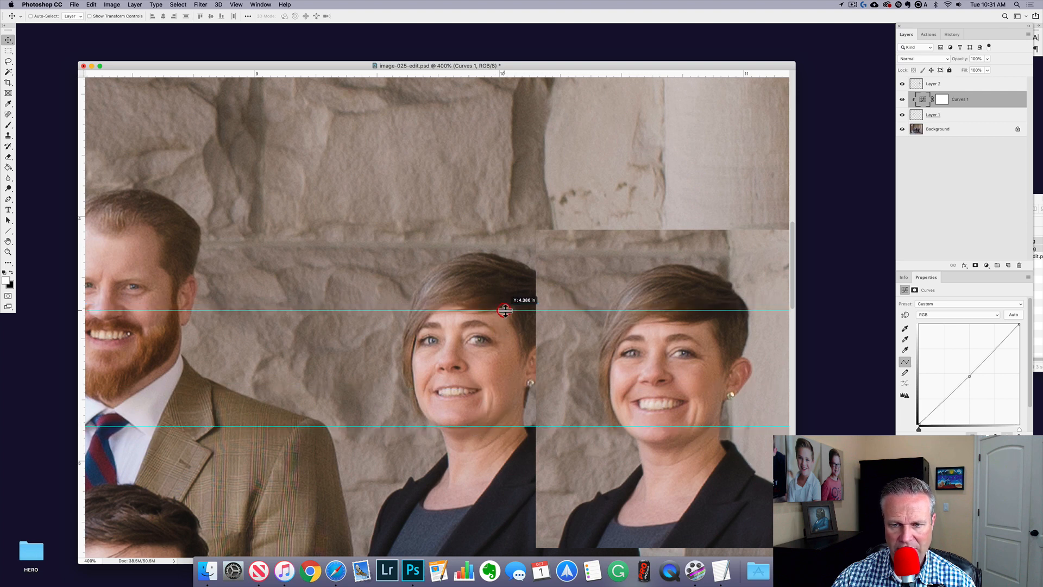
Select Layer 2 and move its smiling head over the woman's original head between the guides, checking the alignment at 50% opacity.
right_click(653, 359)
click(654, 360)
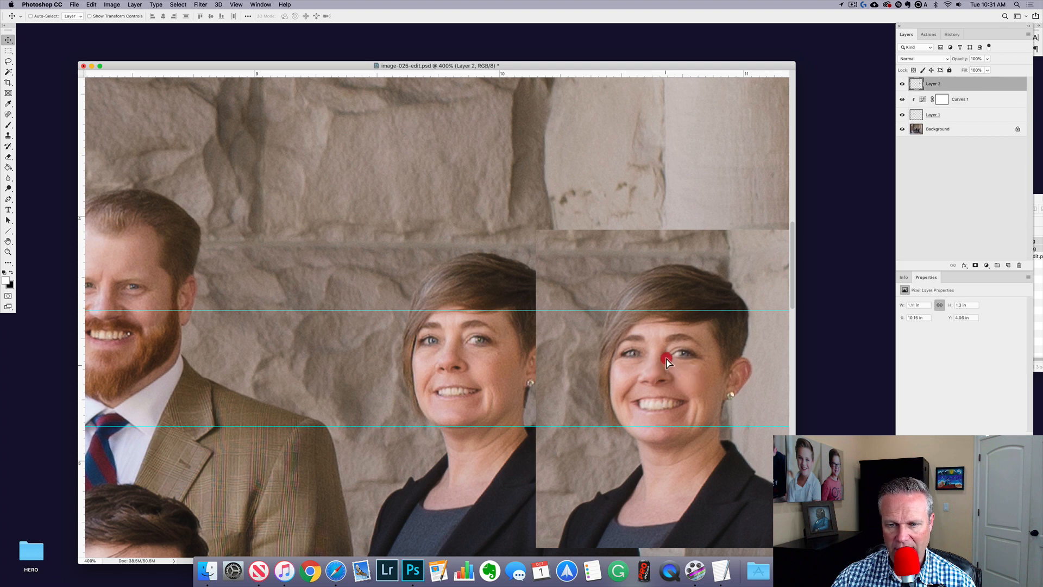
drag(667, 359, 666, 358)
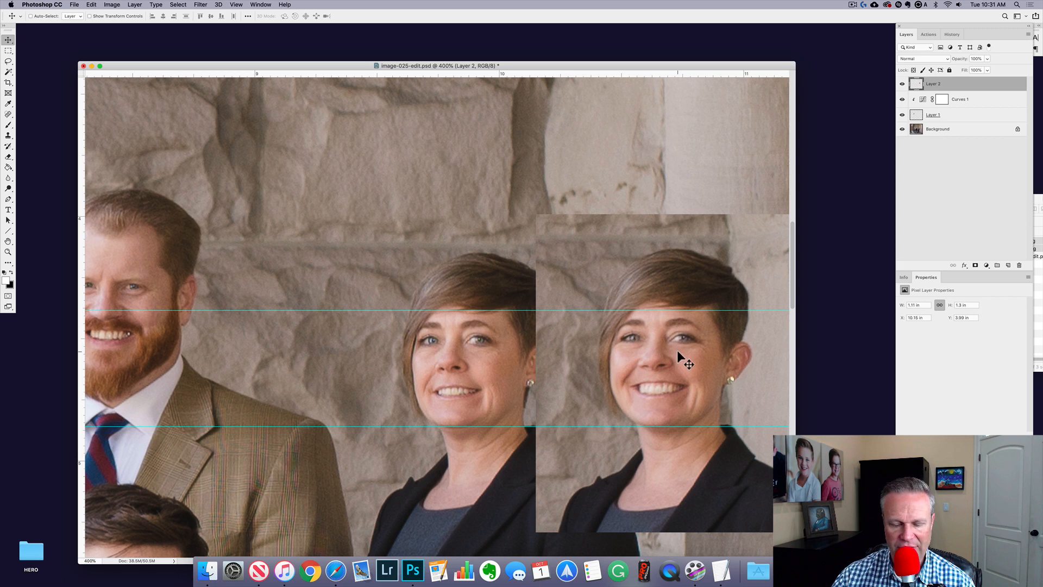
drag(676, 352, 477, 363)
key(5)
key(0)
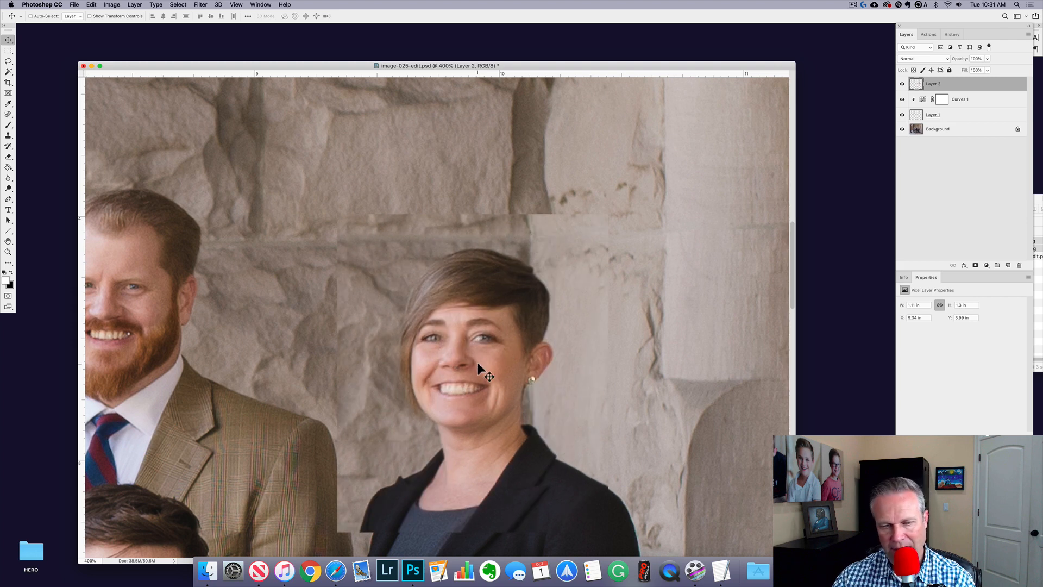
Enlarge the Eraser brush to 68 px and lower its hardness for blending Layer 2.
key(e)
right_click(619, 341)
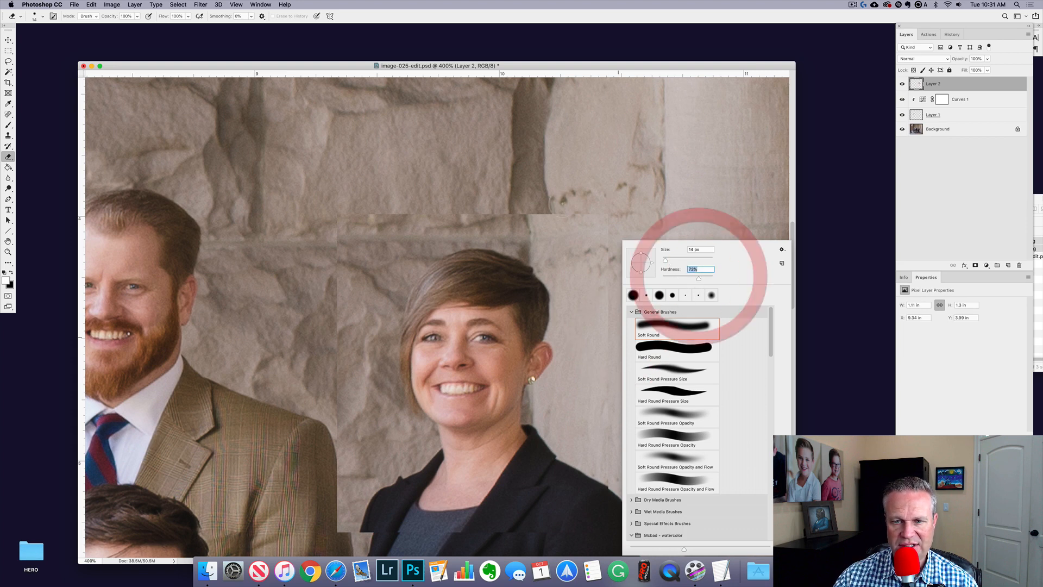
click(579, 209)
mouse_move(593, 214)
ctrl+alt+mouse_down()
mouse_move(619, 216)
mouse_move(609, 247)
mouse_move(593, 218)
mouse_move(587, 245)
mouse_move(573, 216)
mouse_move(588, 248)
mouse_move(609, 251)
mouse_move(613, 368)
ctrl+alt+mouse_up()
key(super+z)
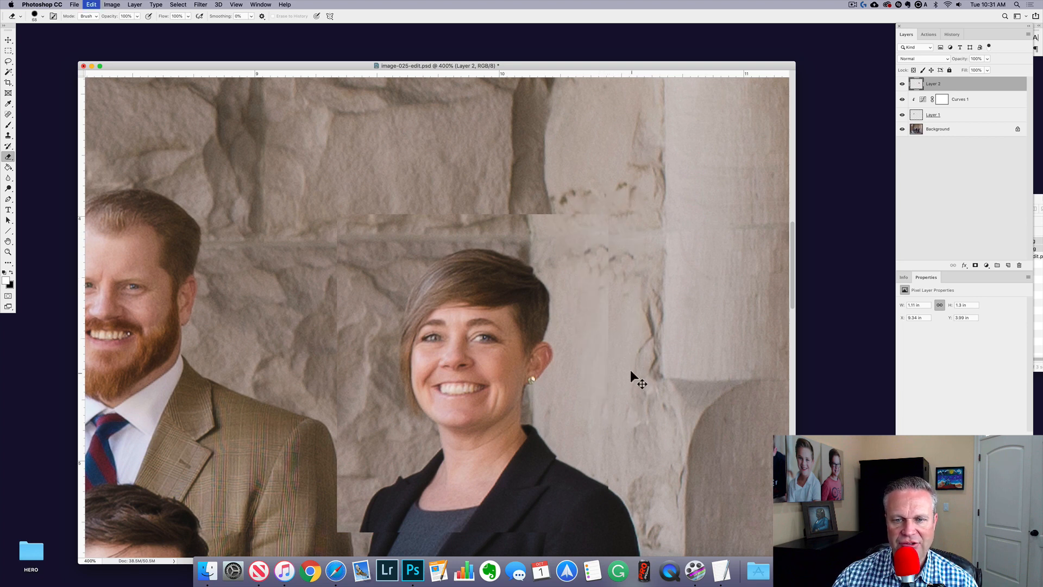
right_click(626, 248)
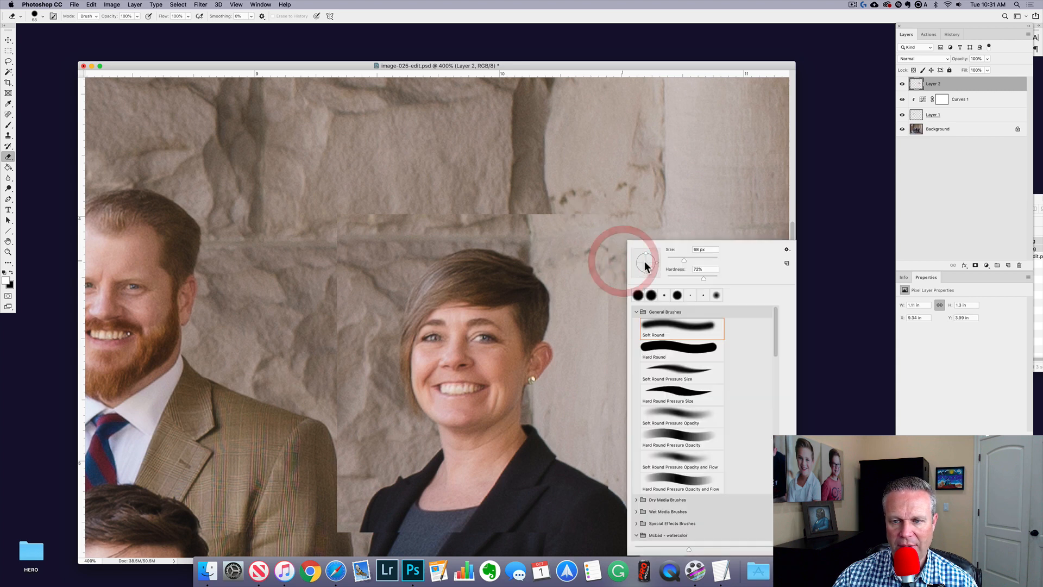
click(684, 276)
Erase Layer 2's hard edges over the stone wall above the woman's head and between her and the bearded man.
mouse_move(615, 224)
mouse_down()
mouse_move(592, 226)
mouse_move(612, 276)
mouse_move(608, 354)
mouse_move(581, 240)
mouse_move(513, 204)
mouse_move(558, 246)
mouse_move(541, 238)
mouse_move(551, 257)
mouse_up()
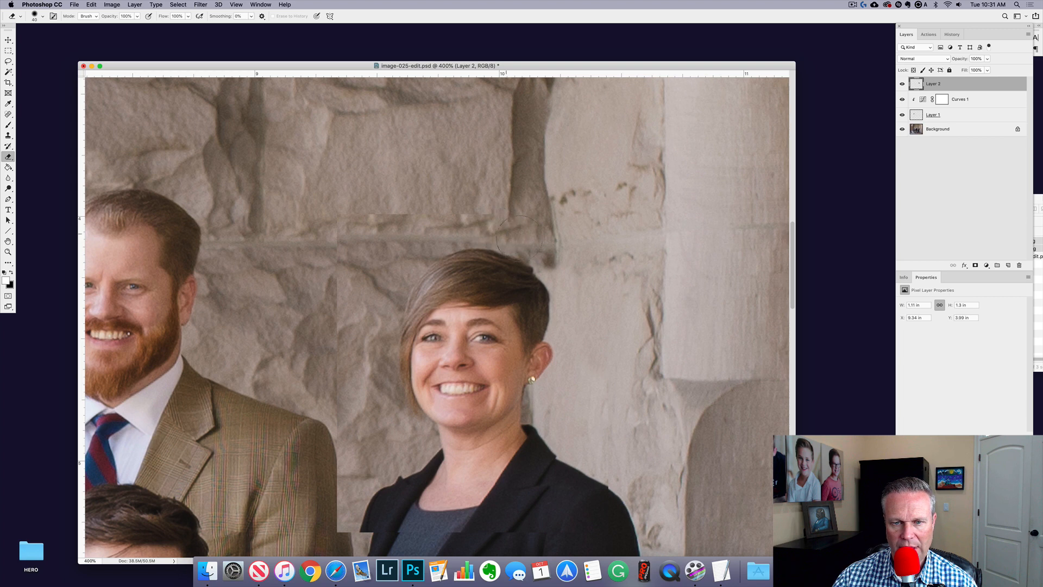
mouse_move(529, 245)
mouse_down()
mouse_move(449, 228)
mouse_move(485, 218)
mouse_move(366, 222)
mouse_up()
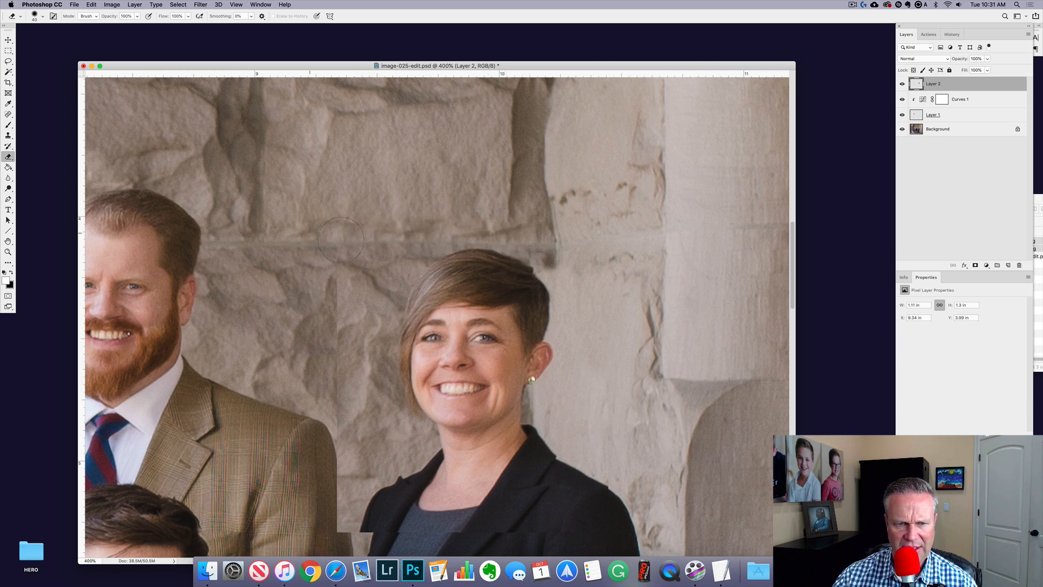
drag(418, 232, 481, 223)
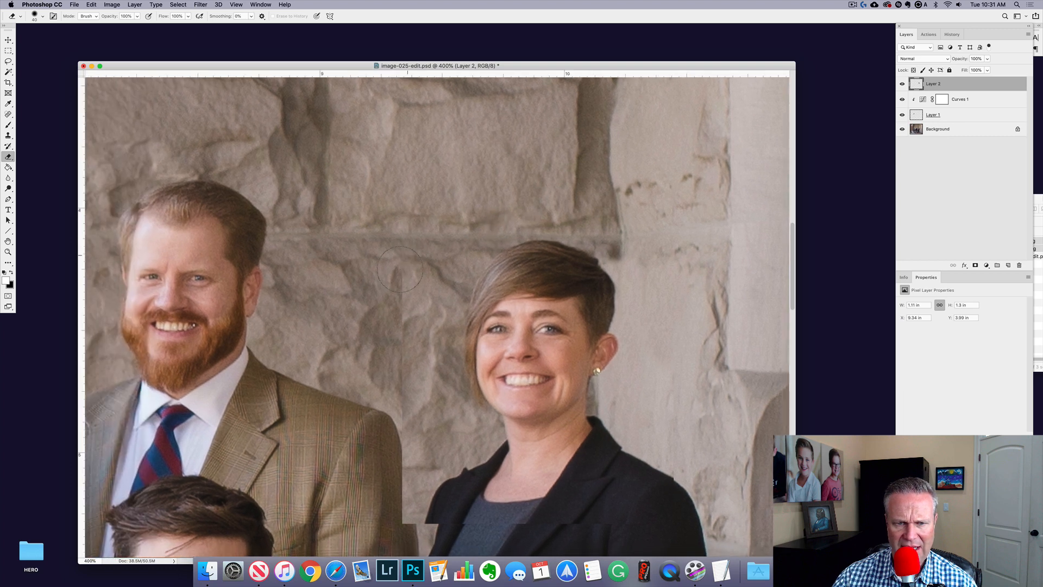
mouse_move(409, 267)
mouse_down()
mouse_move(426, 267)
mouse_move(412, 342)
mouse_move(406, 330)
mouse_up()
Erase Layer 2 where it covers the bearded man's tan jacket sleeve, finishing the sleeve edge with a smaller Eraser brush.
drag(384, 396, 384, 342)
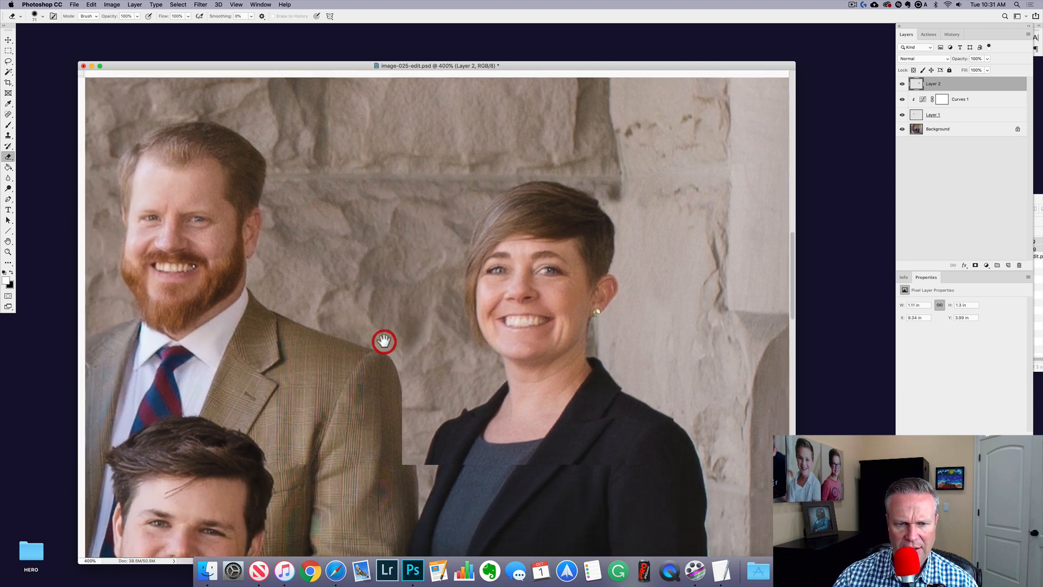
scroll(419, 384, up, 5)
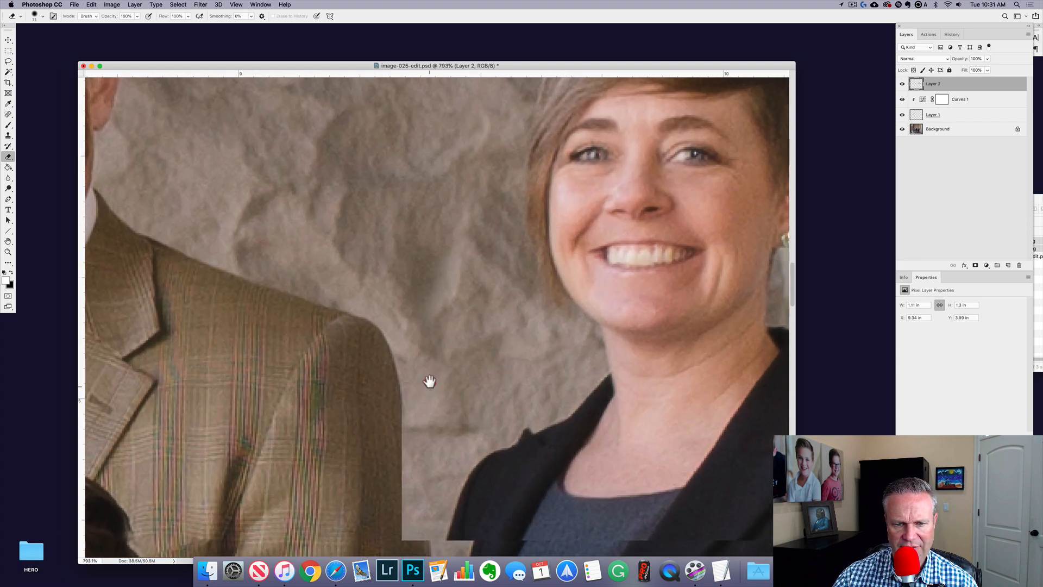
drag(429, 379, 422, 337)
drag(408, 380, 396, 333)
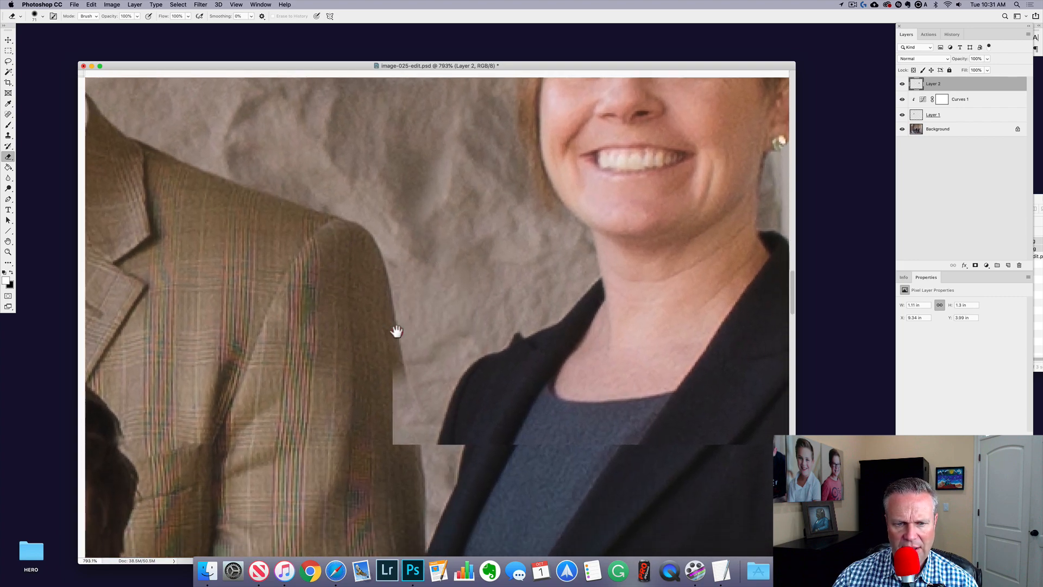
mouse_move(396, 384)
mouse_down()
mouse_move(442, 354)
mouse_move(480, 350)
mouse_move(468, 340)
mouse_up()
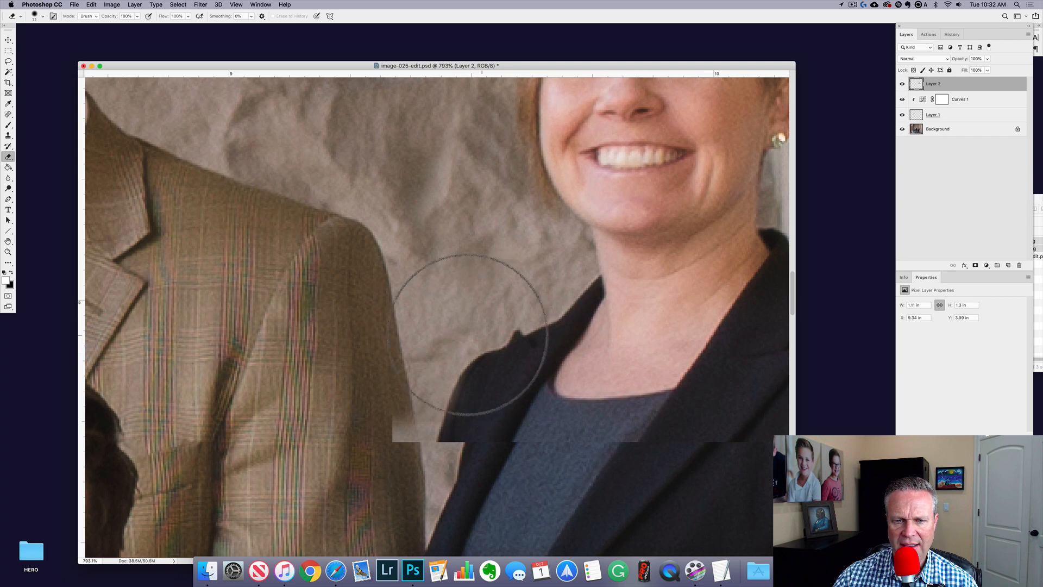
right_click(409, 307)
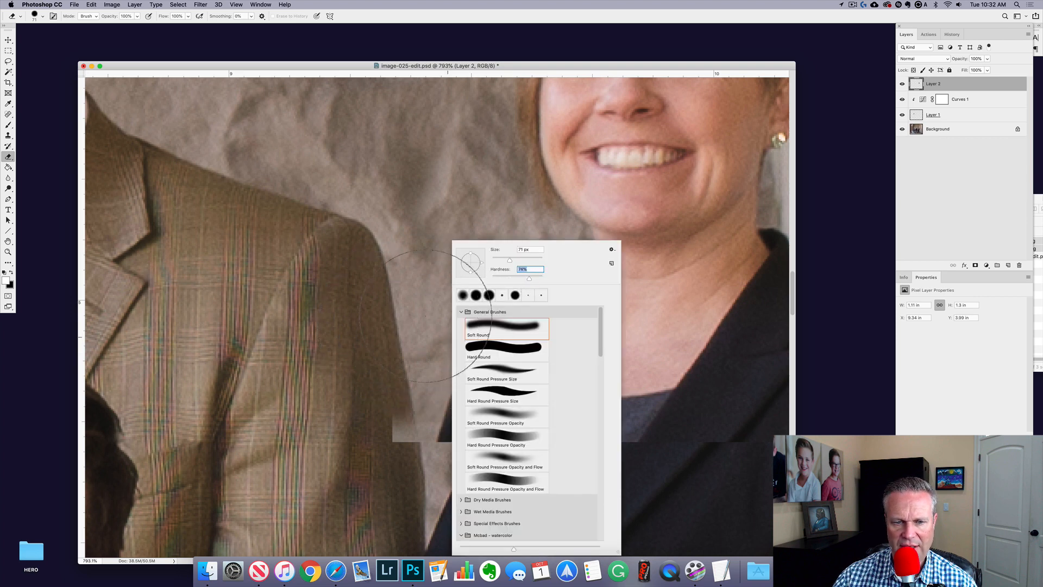
mouse_move(414, 320)
mouse_down()
mouse_move(420, 393)
mouse_move(436, 428)
mouse_move(384, 430)
mouse_up()
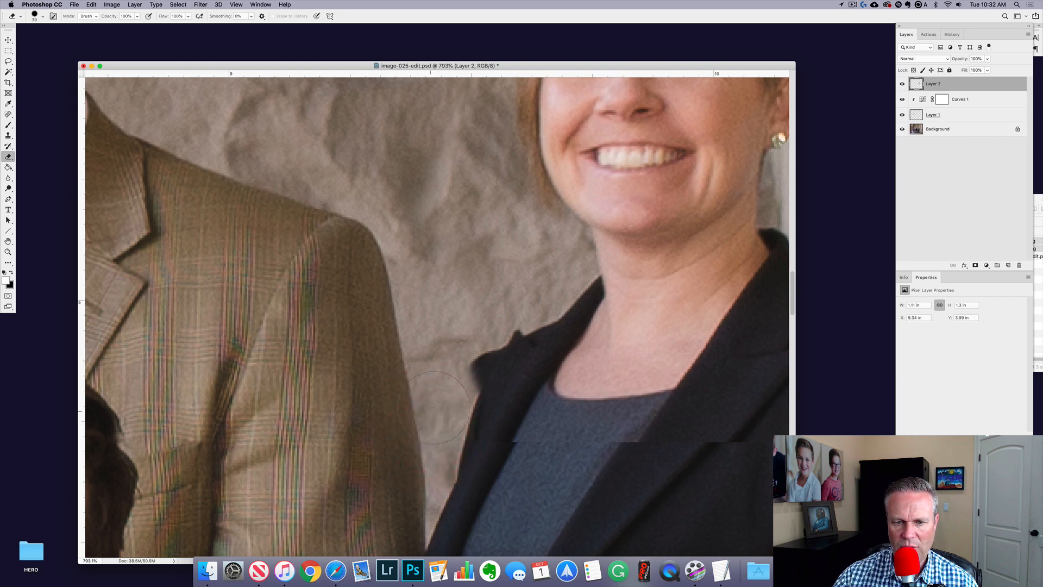
Erase the leftover Layer 2 fringe and bump along the woman's black jacket shoulder beside the tan sleeve.
mouse_move(458, 377)
mouse_down()
mouse_move(484, 337)
mouse_move(451, 373)
mouse_up()
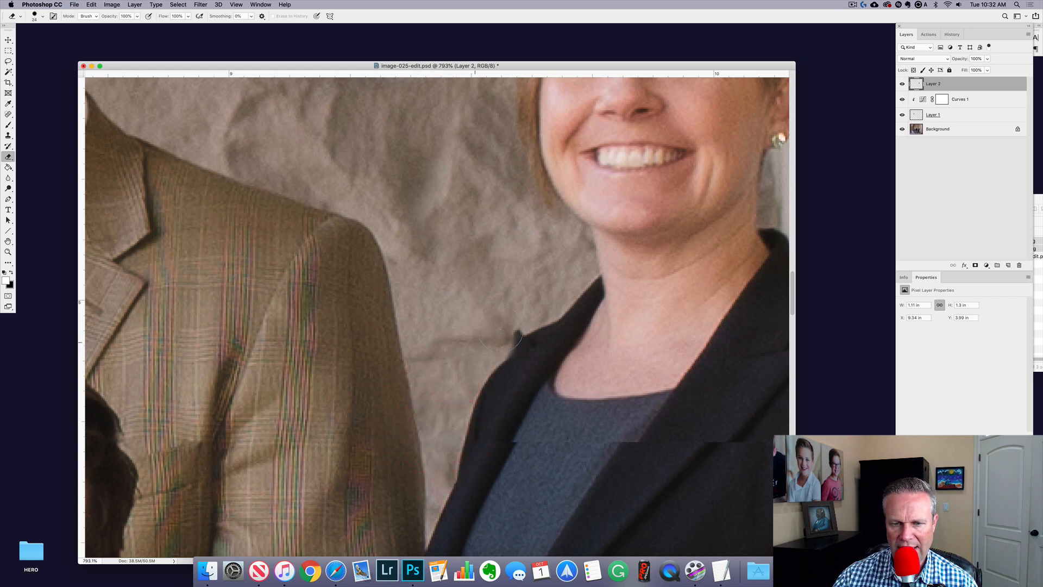
mouse_move(494, 344)
mouse_down()
mouse_move(528, 314)
mouse_move(436, 349)
mouse_move(501, 339)
mouse_move(503, 308)
mouse_up()
key(super+z)
Erase Layer 2's seam across the woman's blouse and the inner edge of her image-right lapel with a small brush.
mouse_move(542, 416)
mouse_down()
mouse_move(516, 395)
mouse_move(489, 391)
mouse_move(499, 377)
mouse_move(491, 398)
mouse_move(482, 387)
mouse_move(509, 353)
mouse_move(483, 402)
mouse_move(521, 366)
mouse_move(505, 368)
mouse_move(516, 357)
mouse_move(510, 375)
mouse_up()
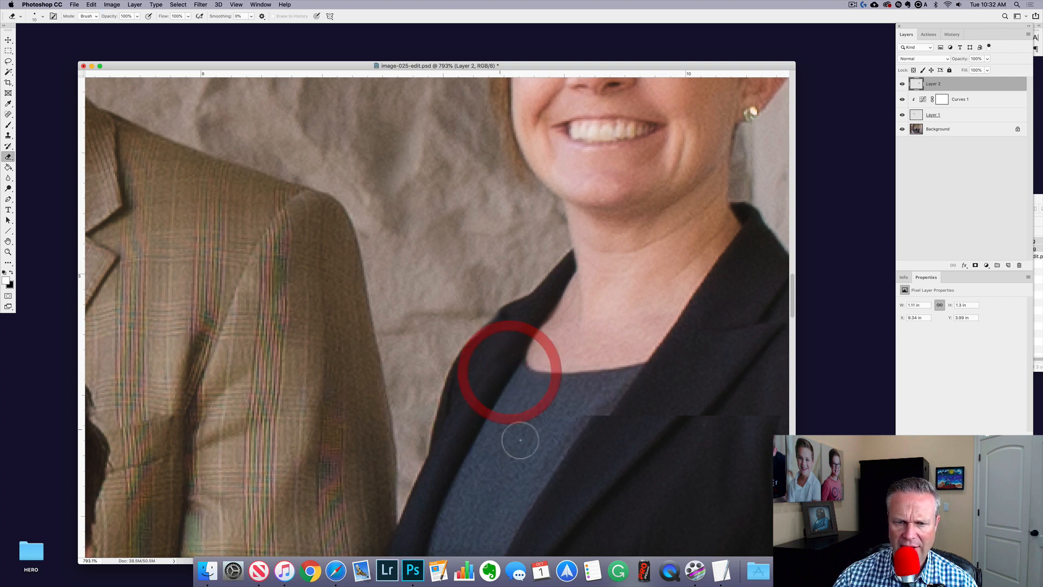
mouse_move(522, 438)
ctrl+alt+mouse_down()
mouse_move(536, 440)
mouse_move(548, 424)
ctrl+alt+mouse_up()
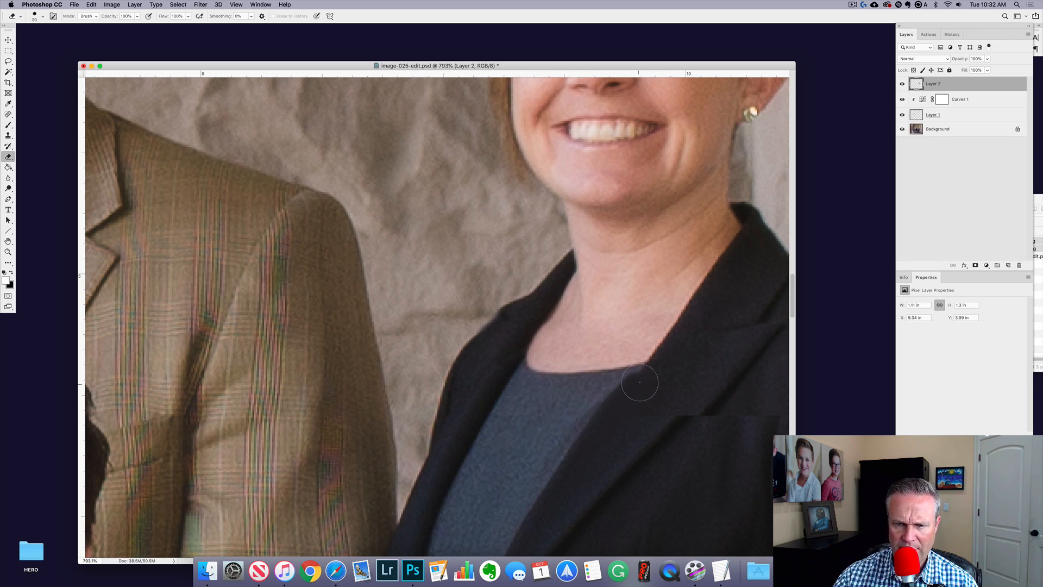
drag(616, 437, 571, 478)
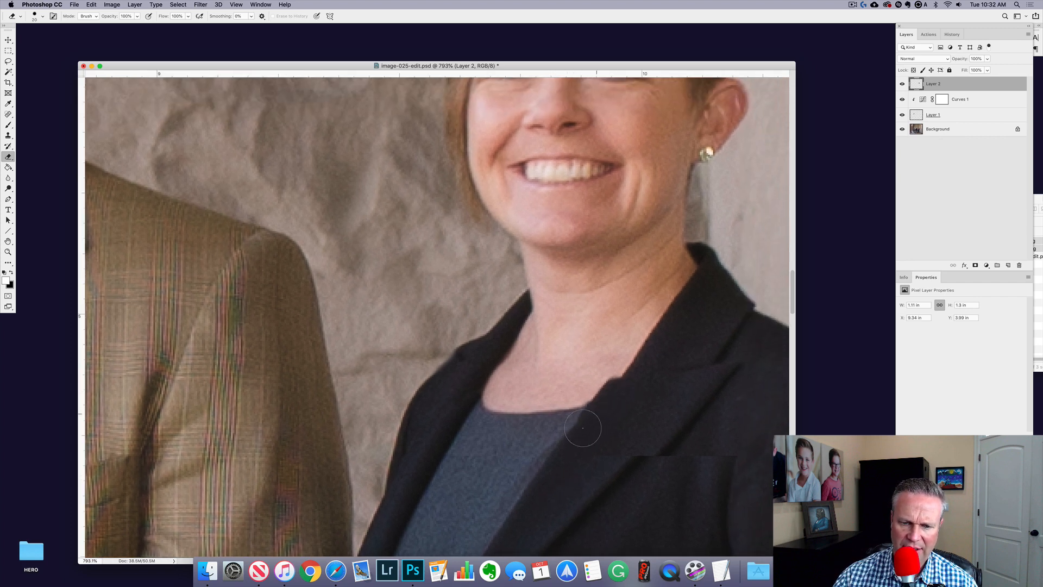
drag(623, 403, 654, 352)
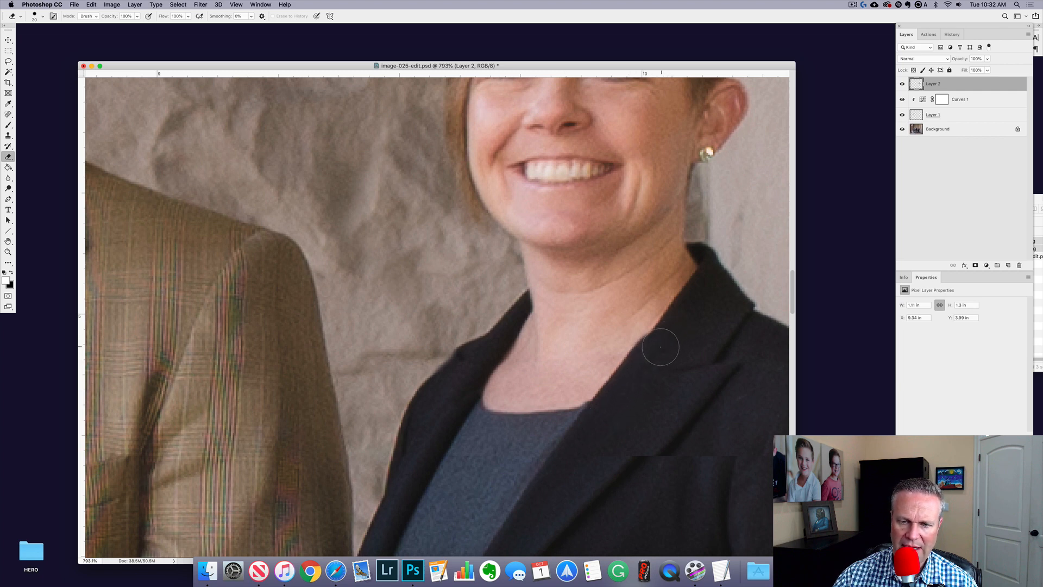
Crop the image to a narrow strip about 0.02 in wide on the woman's black lapel and return to the Eraser tool.
key(c)
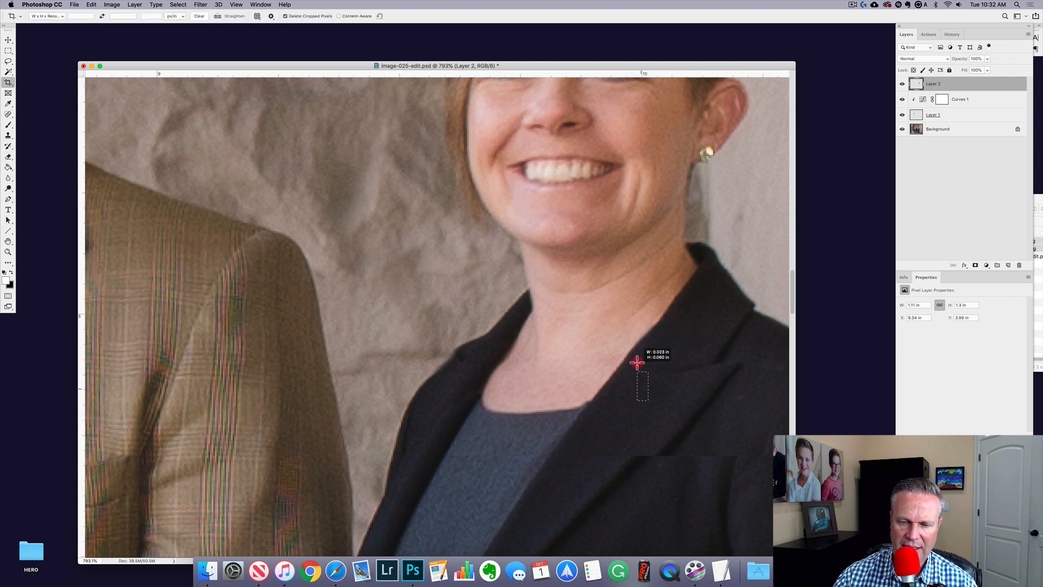
click(636, 356)
key(Return)
key(e)
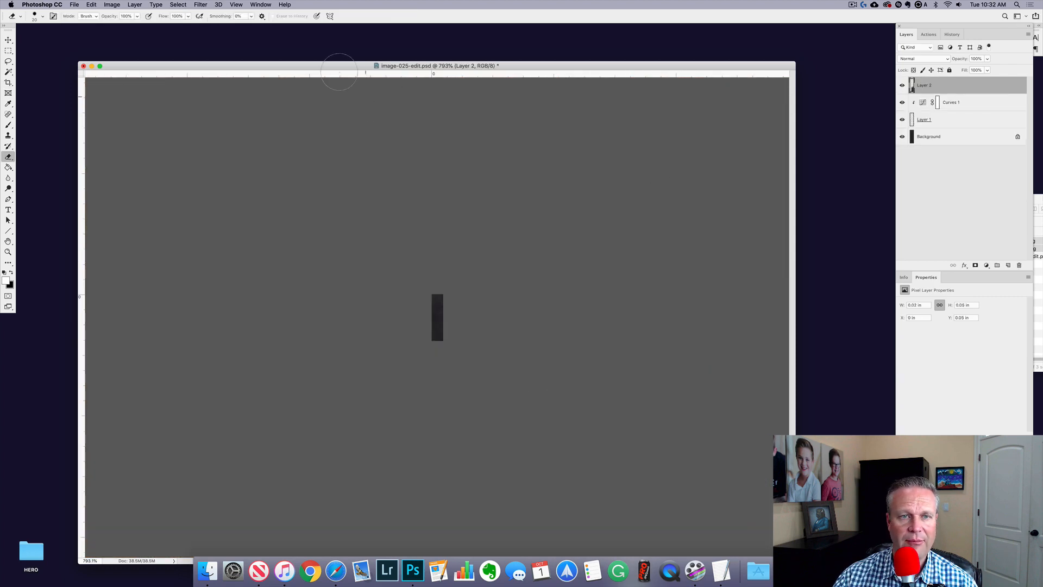
Undo the accidental crop to restore the full group photo.
click(9, 40)
key(super+z)
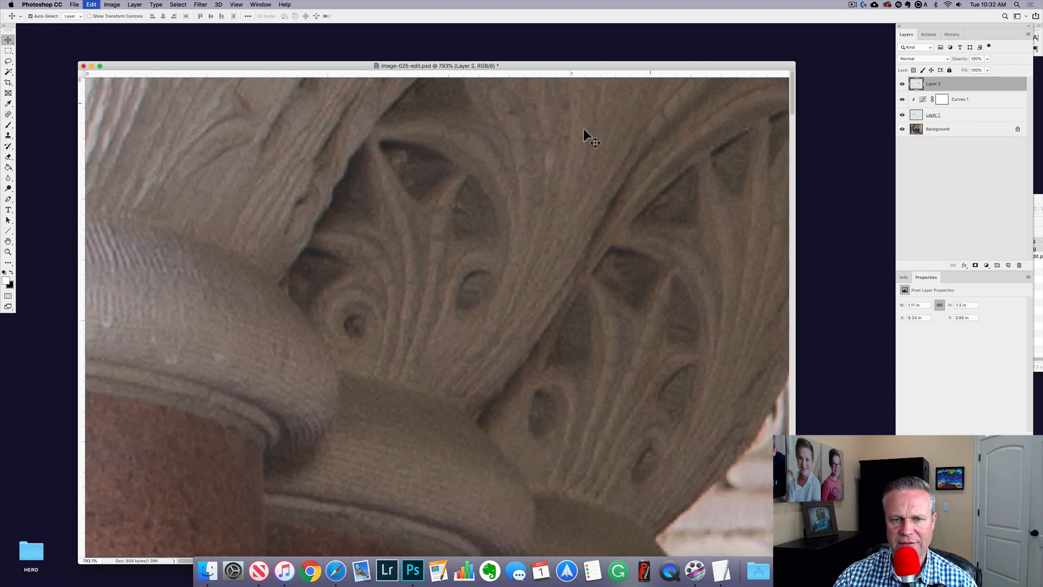
alt+click(478, 324)
alt+click(480, 331)
alt+click(486, 360)
alt+click(487, 360)
alt+click(488, 360)
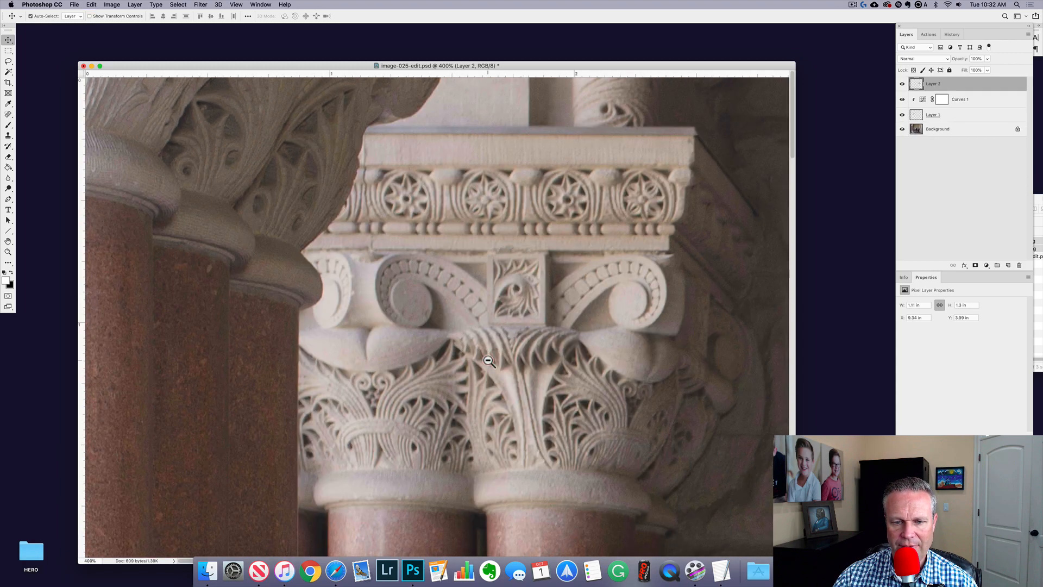
alt+click(487, 360)
alt+click(488, 360)
alt+click(487, 360)
drag(559, 293, 583, 318)
Erase Layer 2's seam across the chest and lapel notch of the woman's black jacket with the Eraser.
key(e)
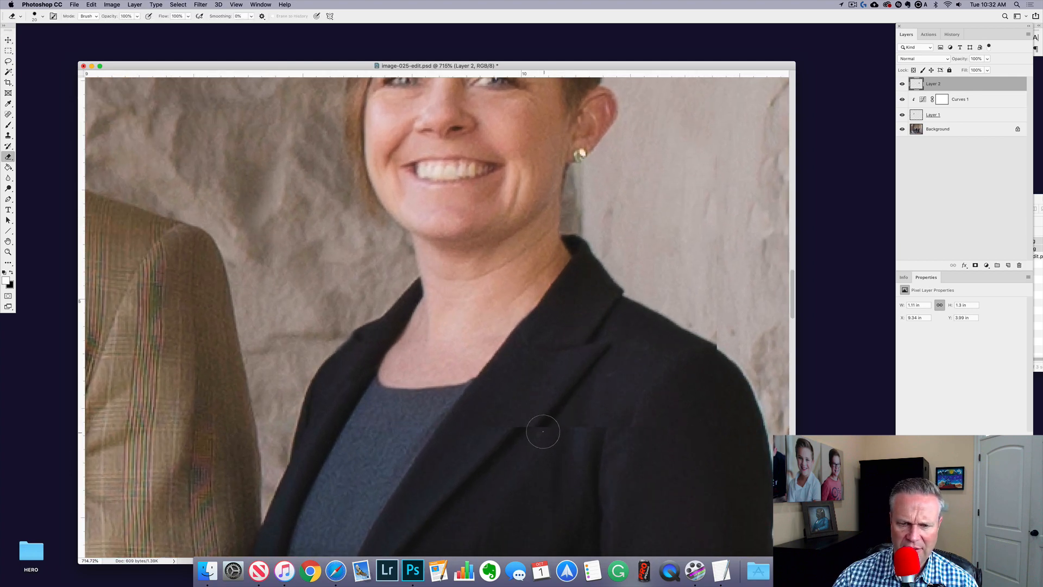
mouse_move(543, 433)
mouse_down()
mouse_move(538, 418)
mouse_move(521, 437)
mouse_move(594, 353)
mouse_move(572, 373)
mouse_move(596, 365)
mouse_move(625, 411)
mouse_up()
mouse_move(583, 441)
ctrl+alt+mouse_down()
mouse_move(599, 441)
mouse_move(600, 410)
mouse_move(584, 417)
ctrl+alt+mouse_up()
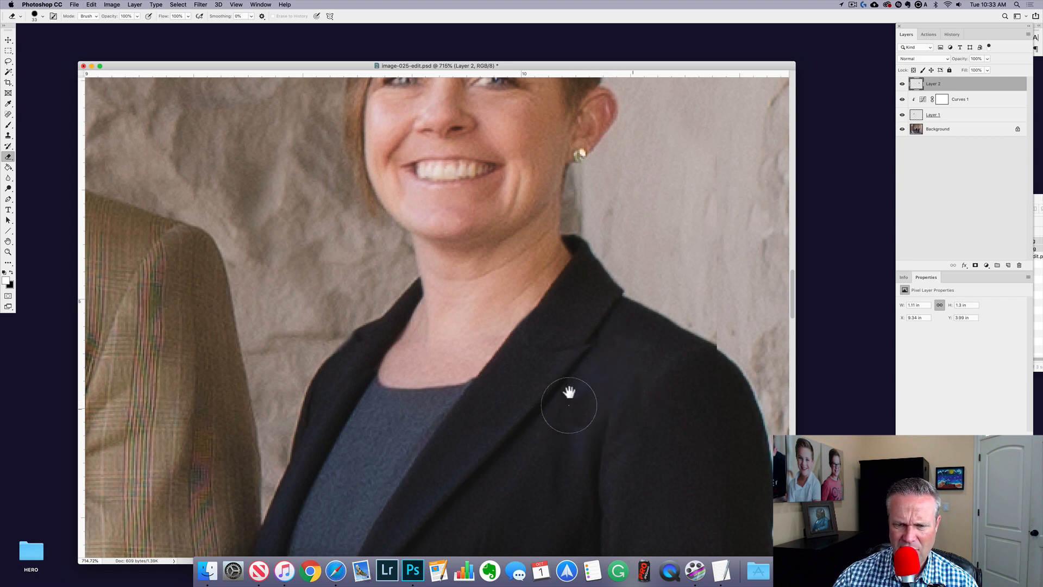
scroll(568, 391, up, 2)
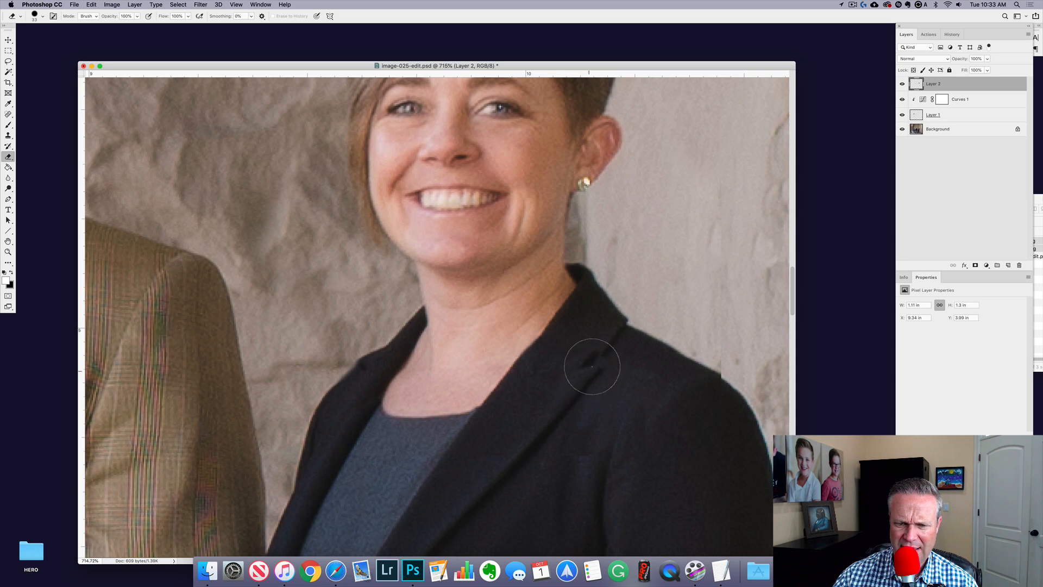
drag(593, 364, 576, 396)
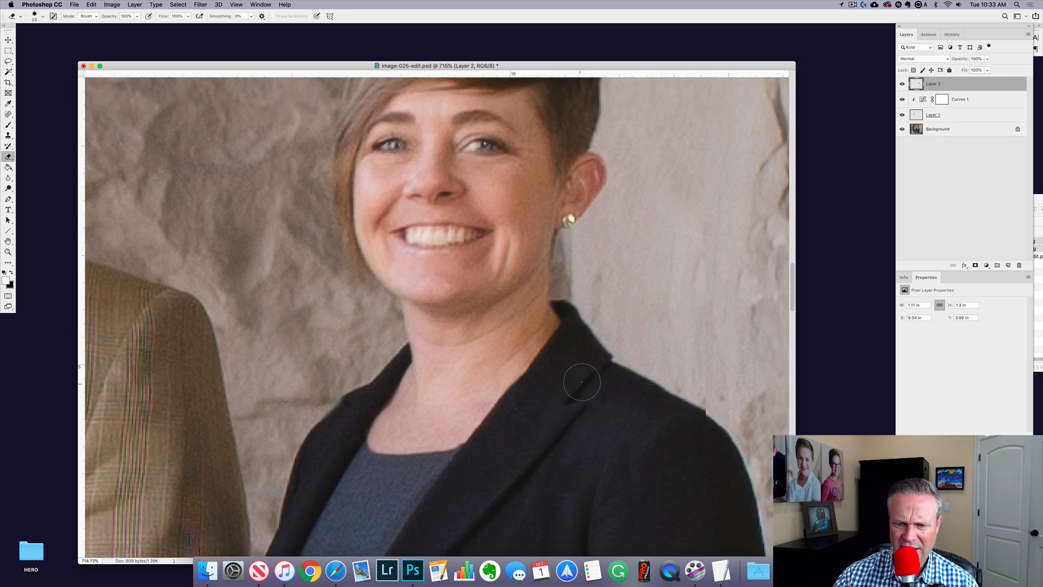
Erase the Layer 2 bump on the woman's image-right shoulder and soften the Eraser brush to 34% hardness.
mouse_move(607, 364)
mouse_down()
mouse_move(715, 412)
mouse_move(682, 408)
mouse_move(715, 409)
mouse_up()
right_click(714, 409)
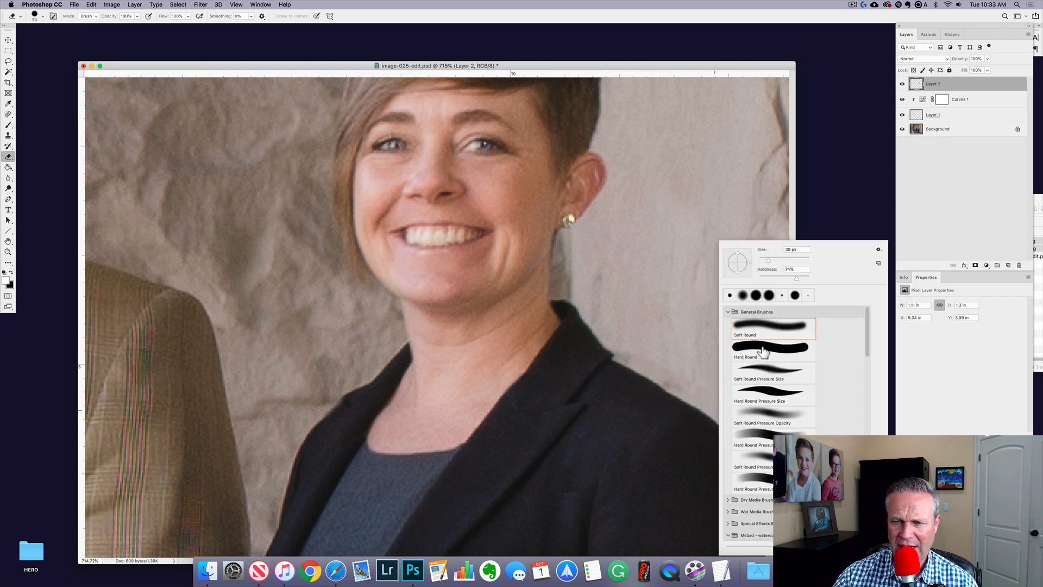
click(777, 276)
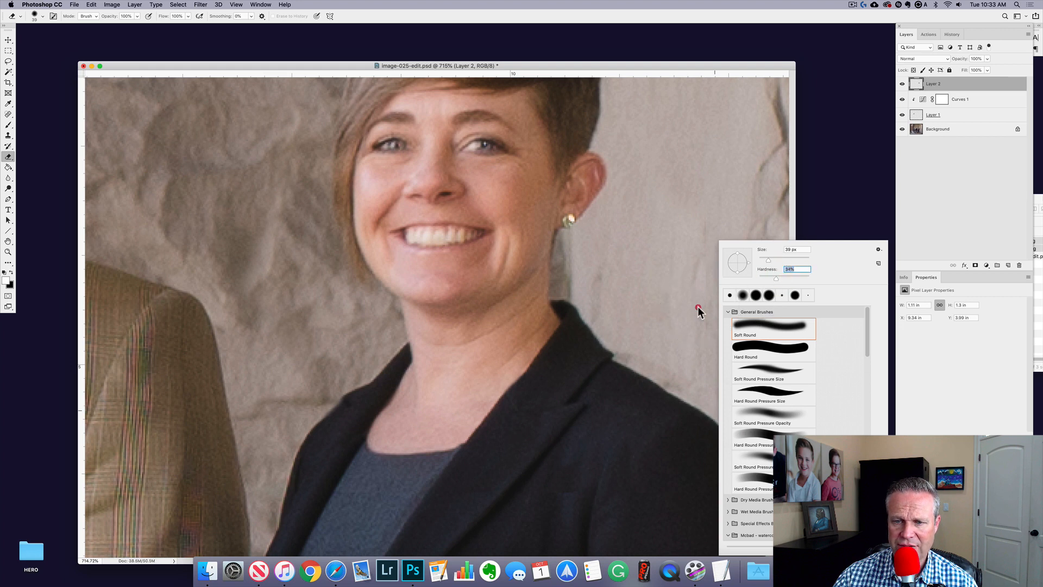
key(Return)
mouse_move(682, 350)
mouse_down()
mouse_move(649, 325)
mouse_move(649, 335)
mouse_move(647, 300)
mouse_move(670, 286)
mouse_move(702, 315)
mouse_move(690, 244)
mouse_move(655, 256)
mouse_move(652, 322)
mouse_move(638, 335)
mouse_move(632, 301)
mouse_move(598, 295)
mouse_move(609, 298)
mouse_move(606, 287)
mouse_move(631, 318)
mouse_up()
key(super+z)
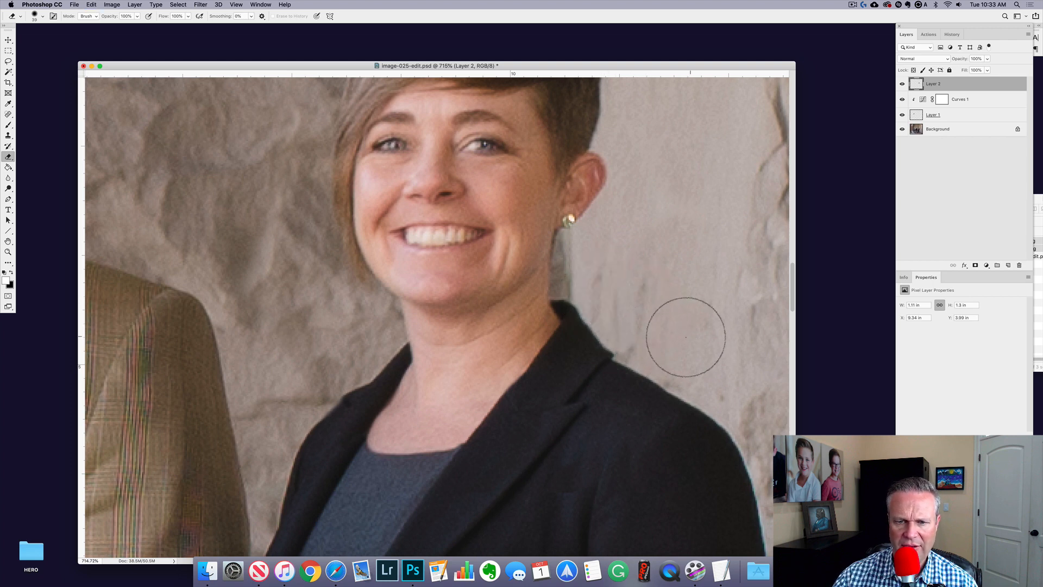
mouse_move(668, 347)
ctrl+alt+mouse_down()
mouse_move(652, 342)
mouse_move(669, 289)
mouse_move(645, 369)
ctrl+alt+mouse_up()
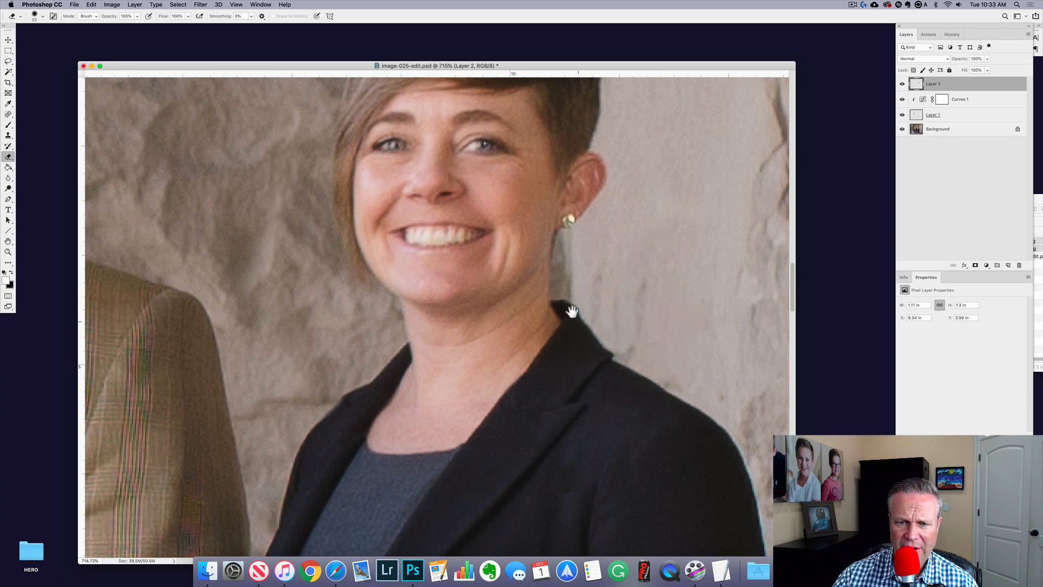
Compare the woman's swapped head with the original by showing the Background layer alone and then all layers again.
drag(535, 241, 615, 367)
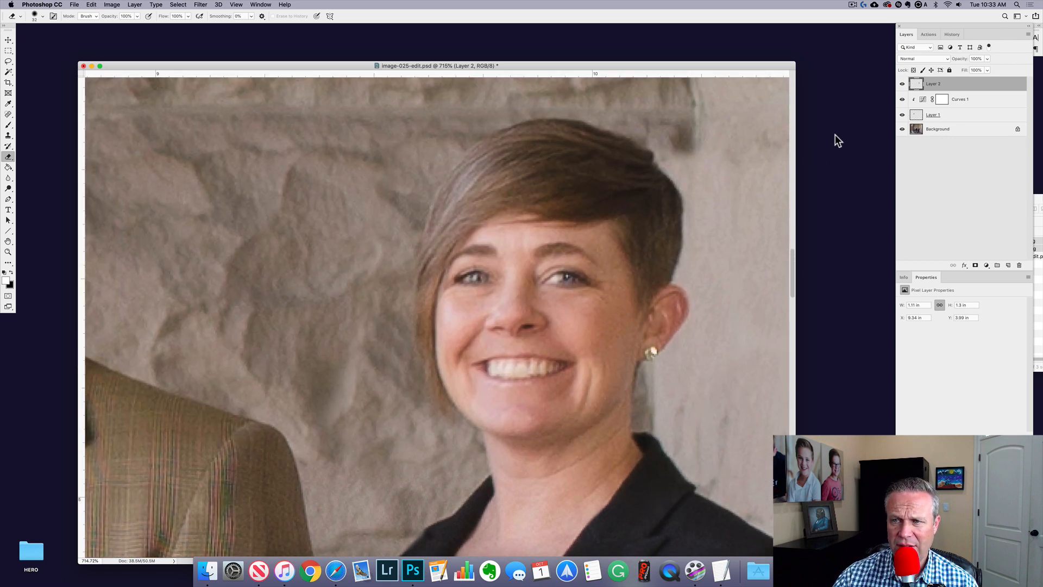
alt+click(902, 130)
alt+click(902, 130)
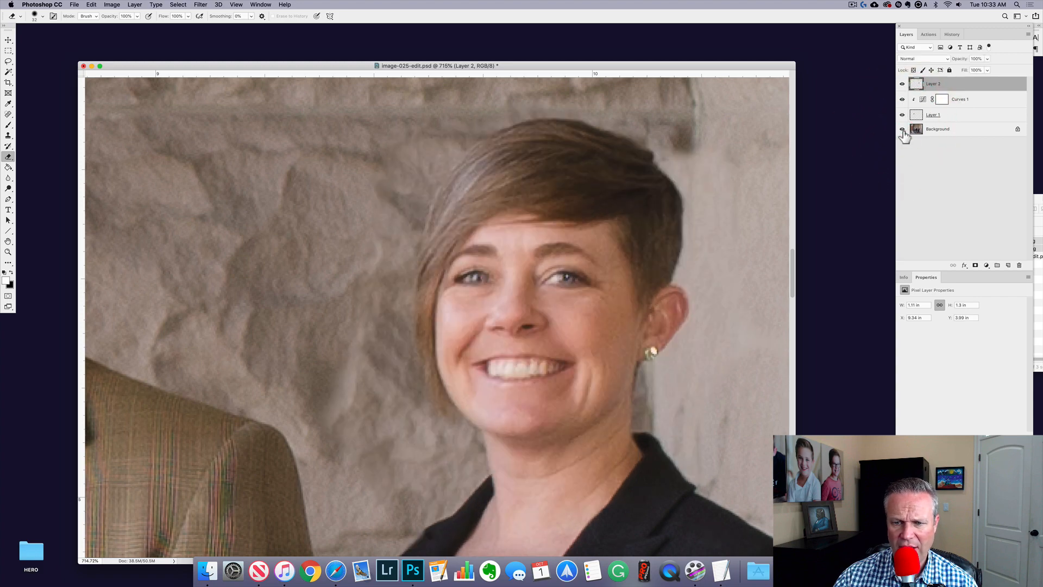
alt+click(902, 130)
alt+click(902, 130)
drag(675, 176, 673, 277)
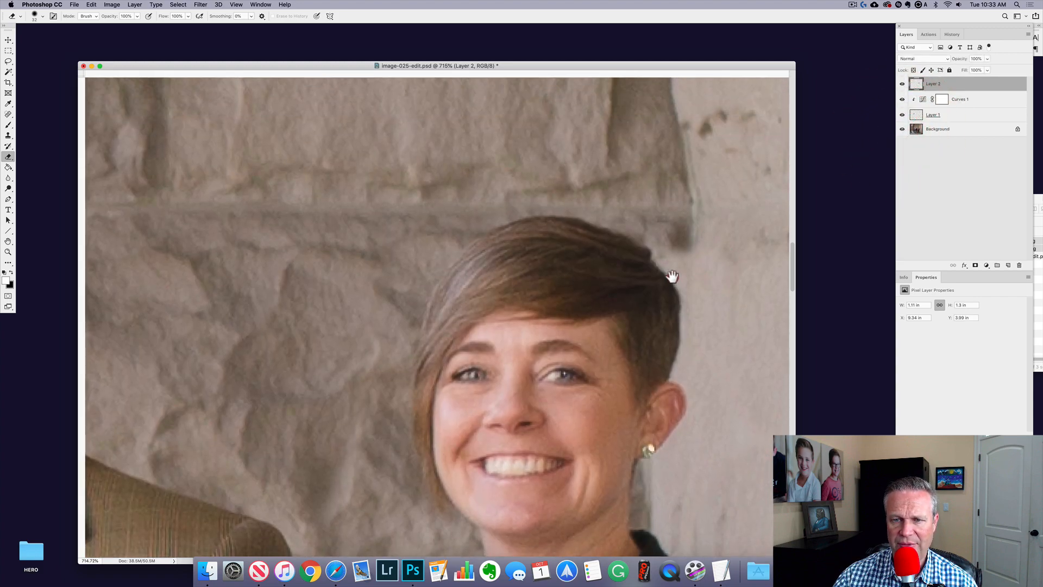
Examine the woman's swapped head against the stone wall and within the whole group at 100% zoom.
alt+click(672, 276)
alt+click(488, 386)
drag(430, 384, 564, 356)
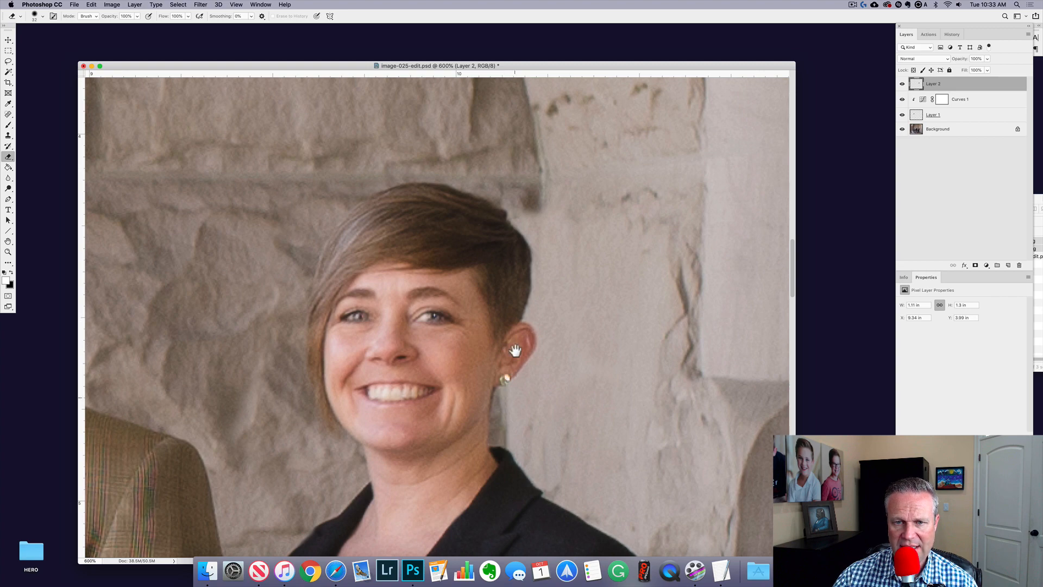
alt+click(524, 276)
alt+click(525, 278)
alt+click(525, 279)
alt+click(445, 365)
alt+click(444, 363)
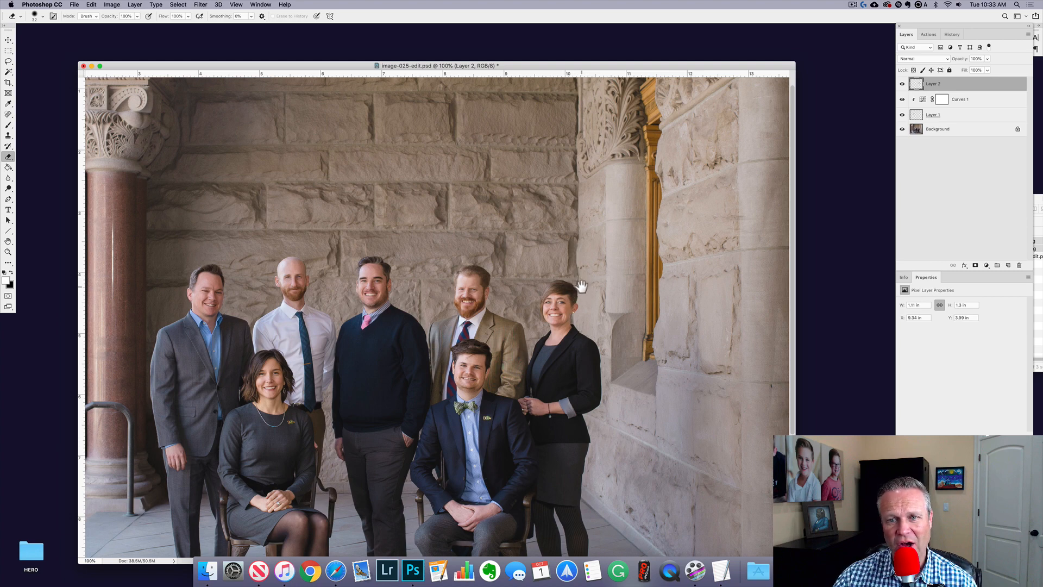
Erase Layer 2's wall area around the back of the woman's hair with a small Eraser brush.
drag(575, 309, 634, 323)
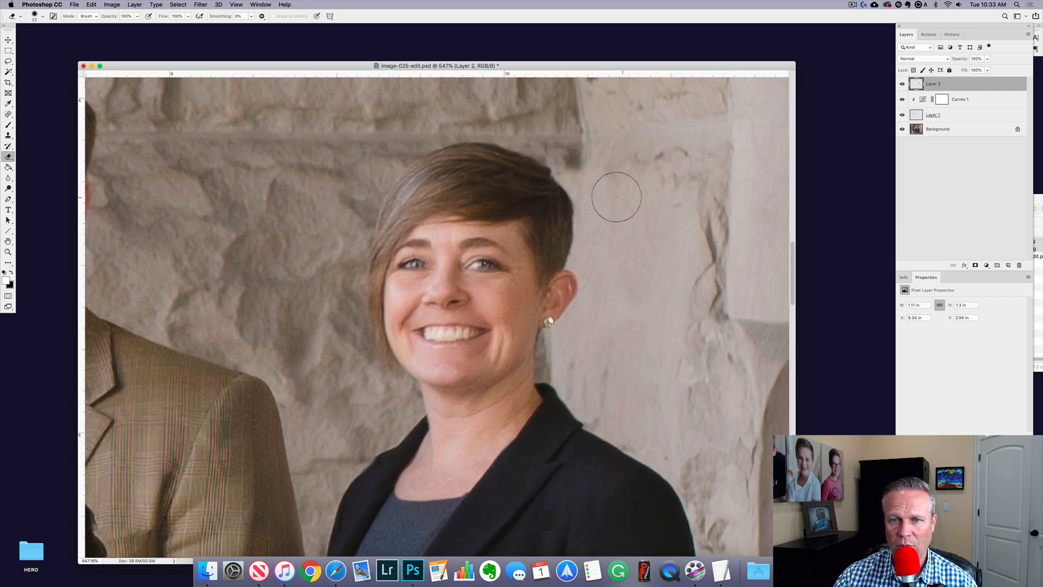
mouse_move(581, 175)
mouse_down()
mouse_move(580, 189)
mouse_move(569, 175)
mouse_up()
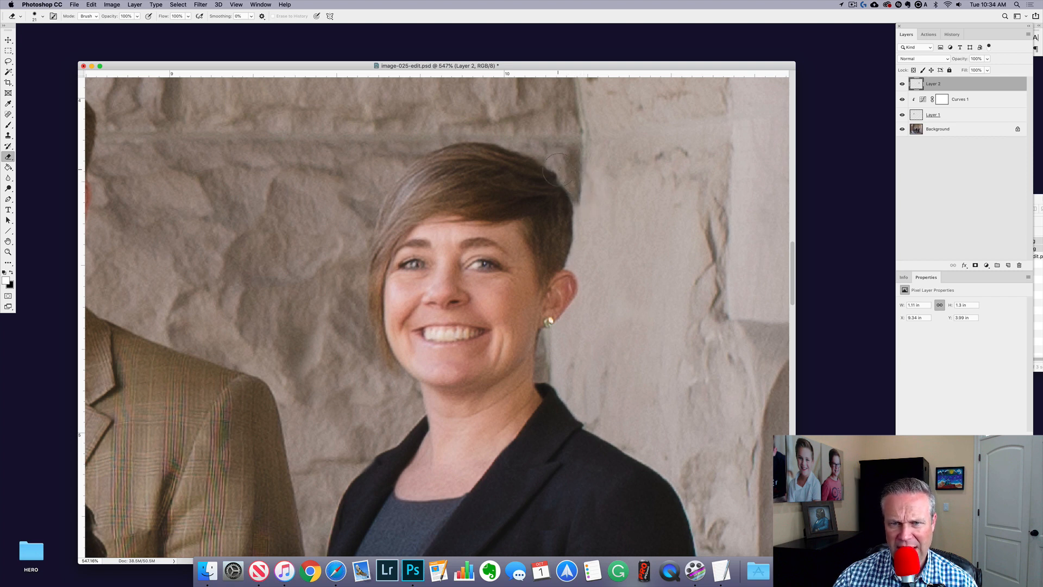
drag(581, 201, 602, 206)
drag(592, 210, 573, 206)
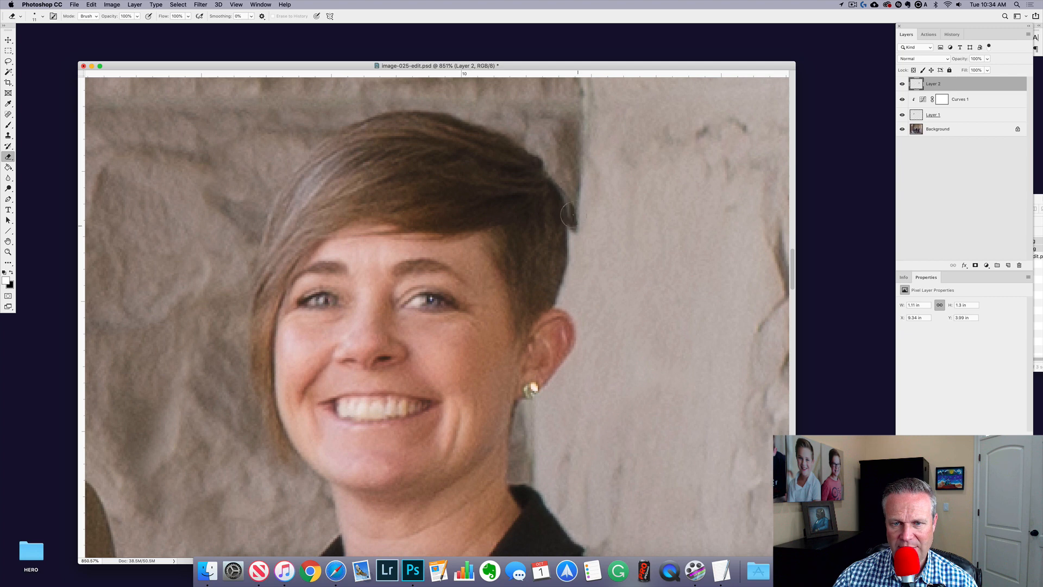
drag(573, 224, 573, 265)
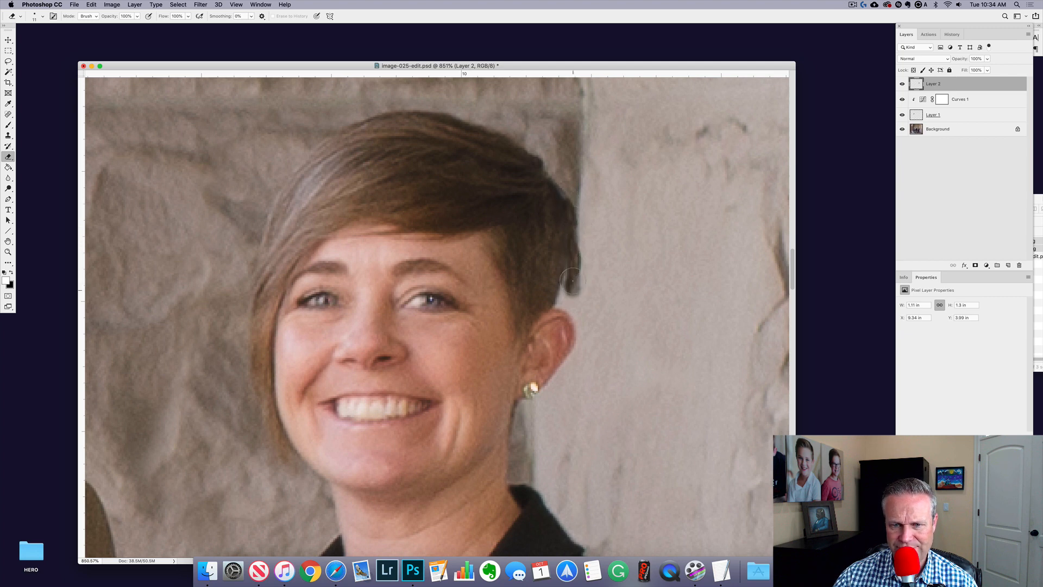
Erase Layer 2's wall area around the woman's ear, neck and collar, enlarging the brush for the vertical wall edge.
mouse_move(571, 288)
mouse_down()
mouse_move(579, 305)
mouse_move(562, 306)
mouse_move(566, 278)
mouse_move(568, 293)
mouse_move(594, 273)
mouse_move(584, 272)
mouse_move(582, 308)
mouse_move(533, 372)
mouse_move(529, 408)
mouse_move(528, 363)
mouse_move(524, 373)
mouse_move(572, 317)
mouse_move(579, 323)
mouse_up()
click(545, 361)
click(525, 399)
mouse_move(535, 365)
mouse_down()
mouse_move(531, 378)
mouse_move(527, 326)
mouse_move(520, 386)
mouse_move(539, 387)
mouse_up()
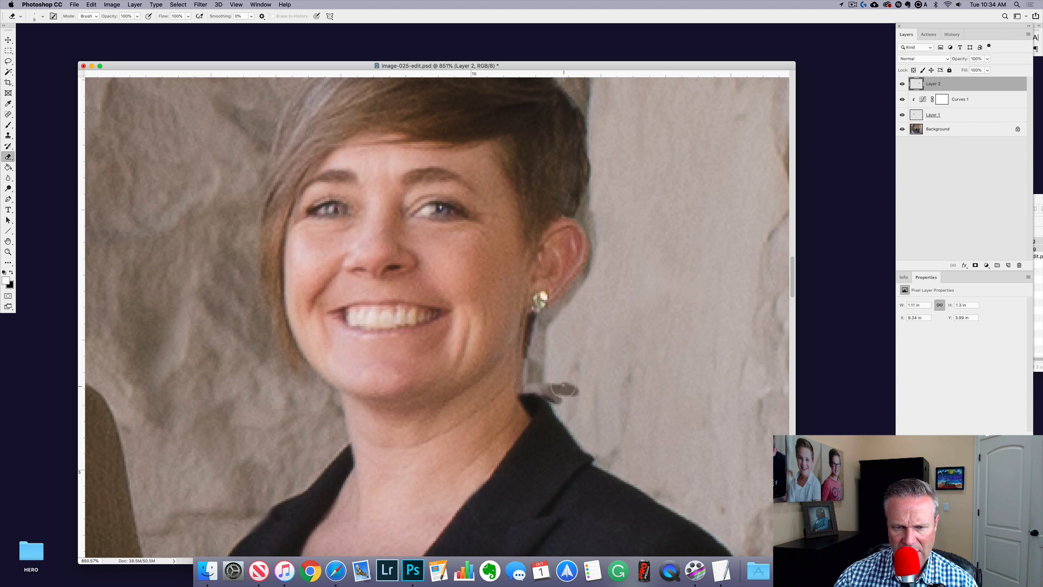
mouse_move(563, 388)
ctrl+alt+mouse_down()
mouse_move(581, 345)
mouse_move(552, 373)
mouse_move(563, 325)
mouse_move(598, 289)
mouse_move(591, 385)
mouse_move(595, 292)
mouse_move(565, 326)
mouse_move(581, 403)
ctrl+alt+mouse_up()
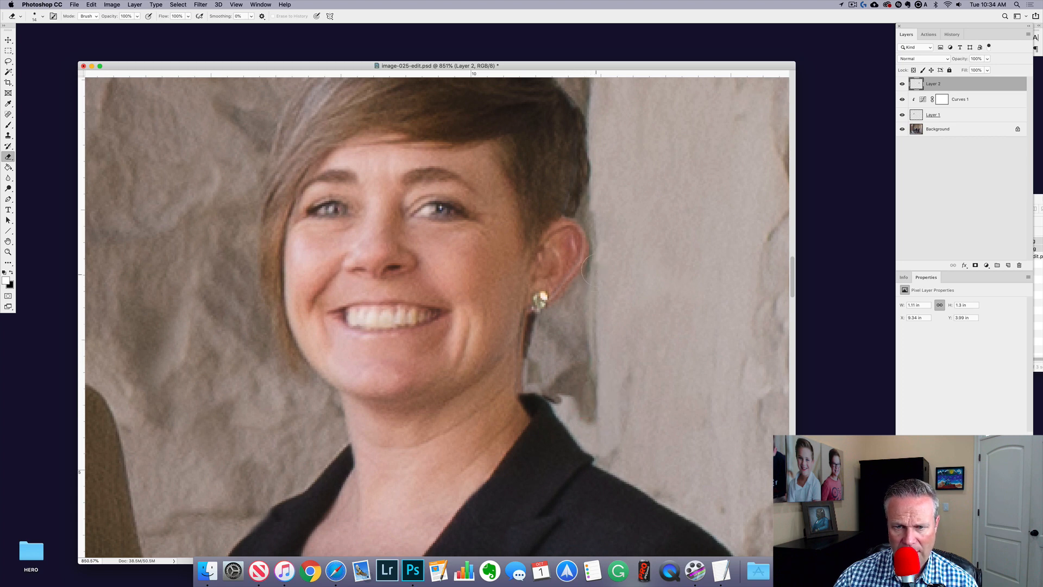
mouse_move(581, 380)
mouse_down()
mouse_move(576, 406)
mouse_move(561, 395)
mouse_move(561, 408)
mouse_move(588, 437)
mouse_move(550, 394)
mouse_move(588, 447)
mouse_up()
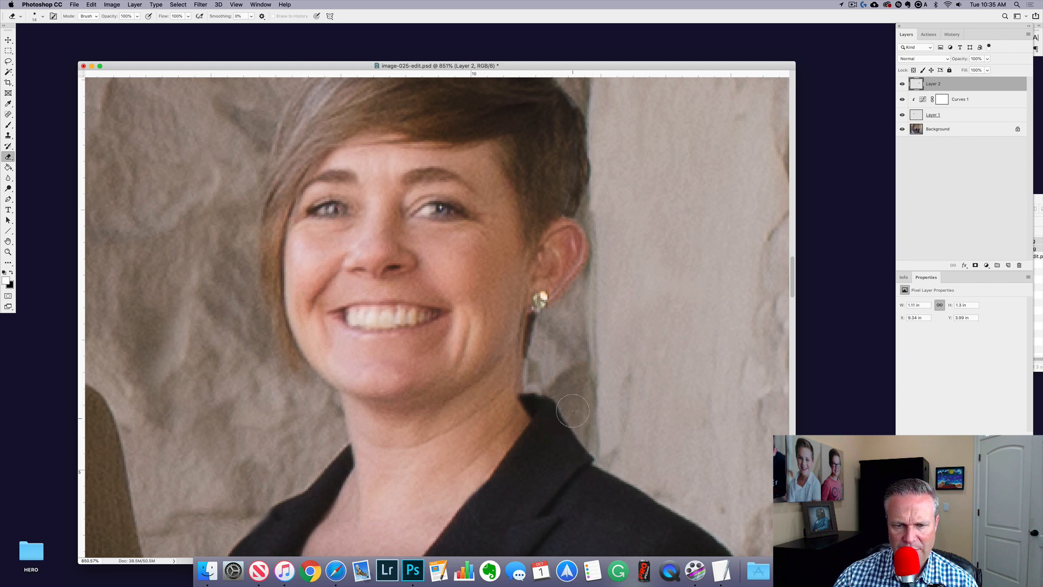
drag(593, 343, 602, 420)
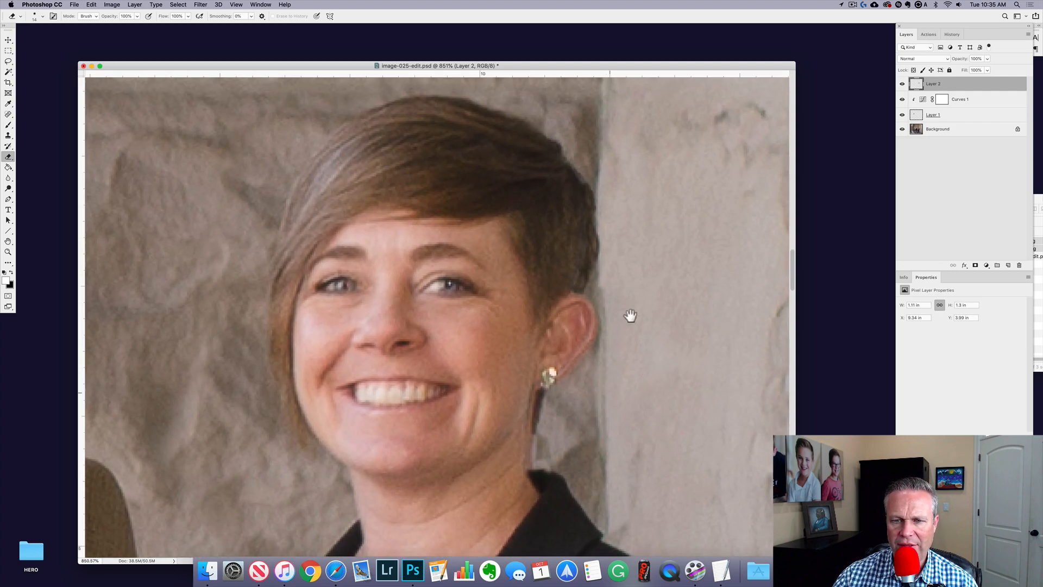
Add a new empty layer directly above the Curves 1 adjustment layer, below Layer 2.
alt+click(616, 404)
alt+click(616, 404)
drag(403, 276, 481, 328)
alt+click(481, 328)
alt+click(512, 340)
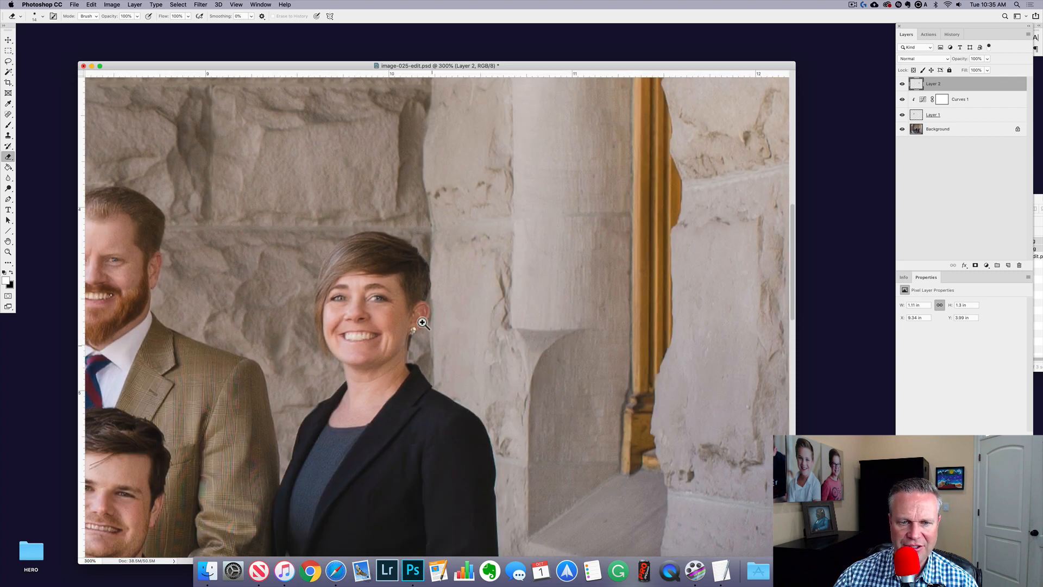
drag(422, 323, 491, 280)
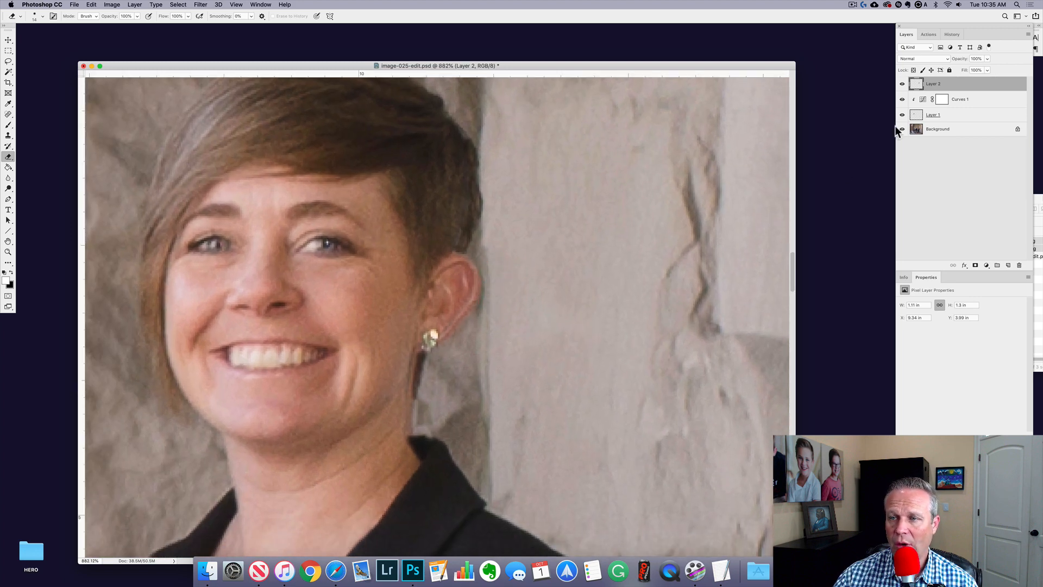
click(978, 102)
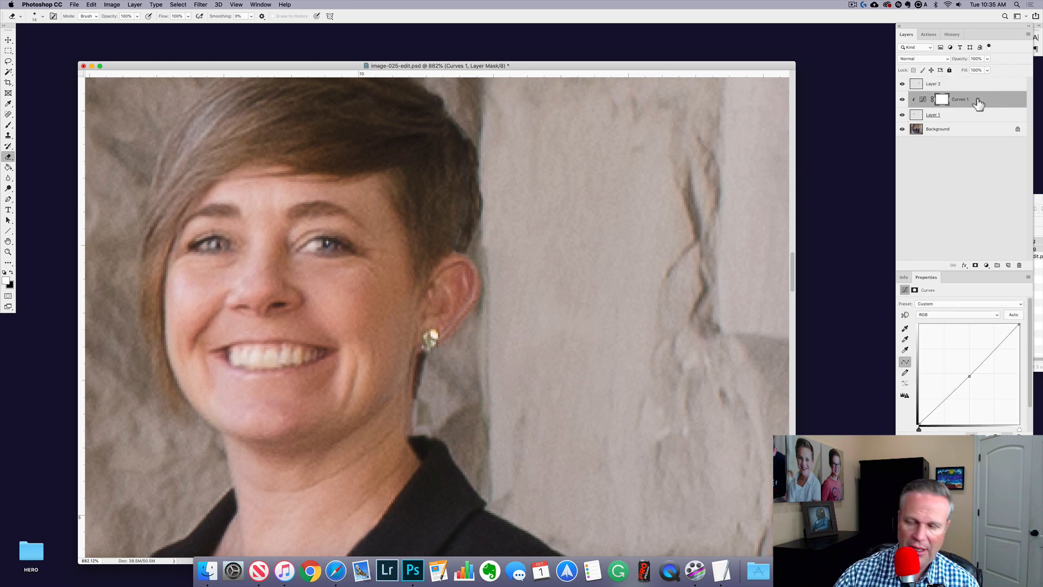
click(1008, 265)
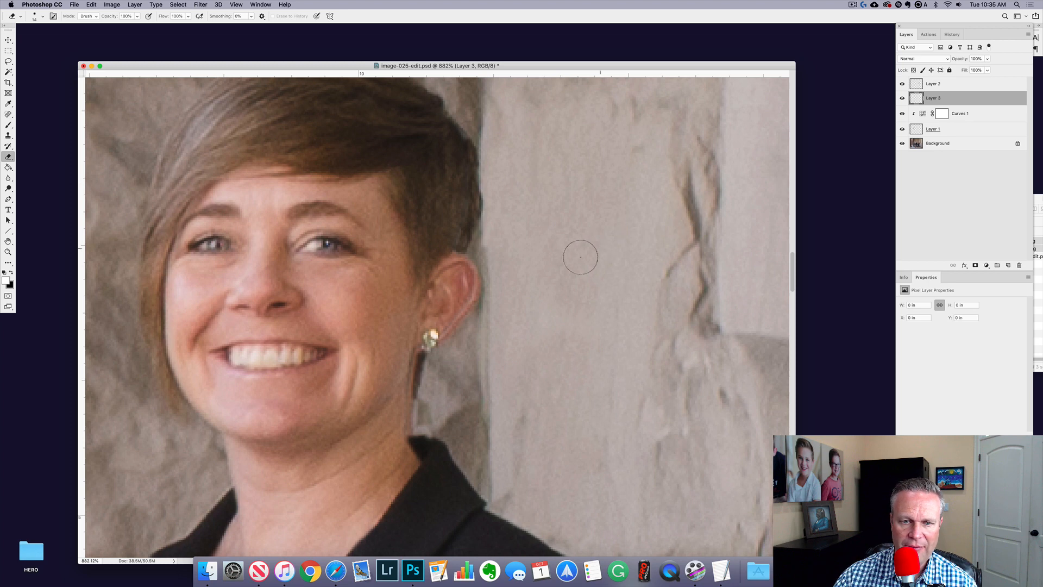
Clone stone texture from the wall on the new layer over the dark fringe behind the woman's hair.
drag(563, 260, 620, 280)
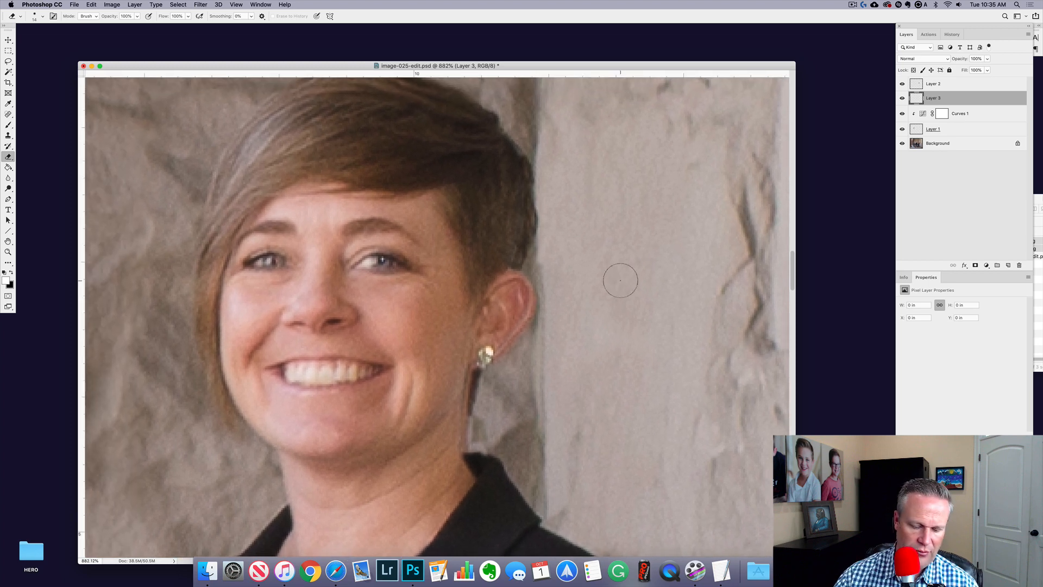
key(s)
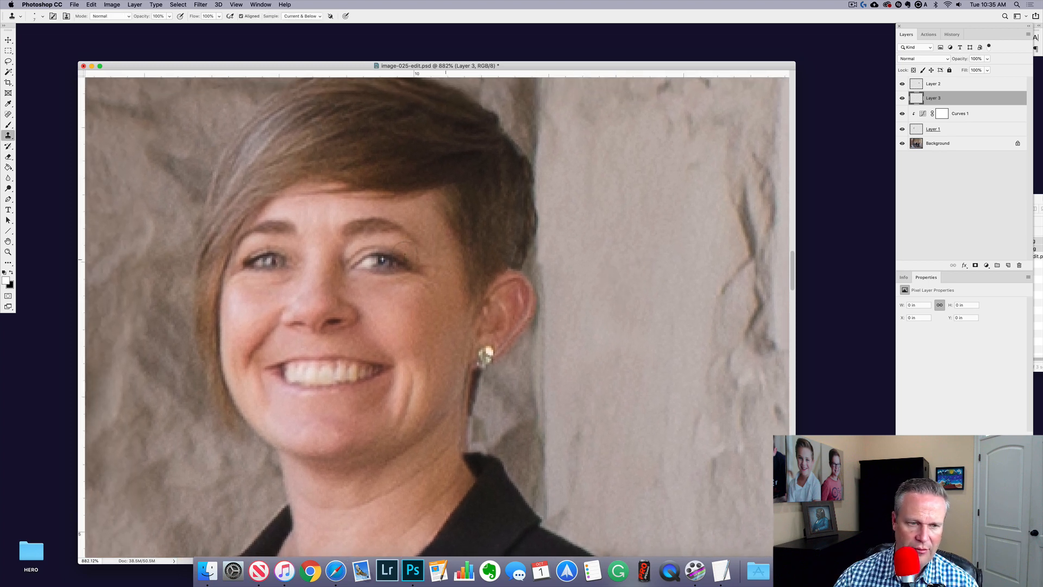
alt+click(139, 186)
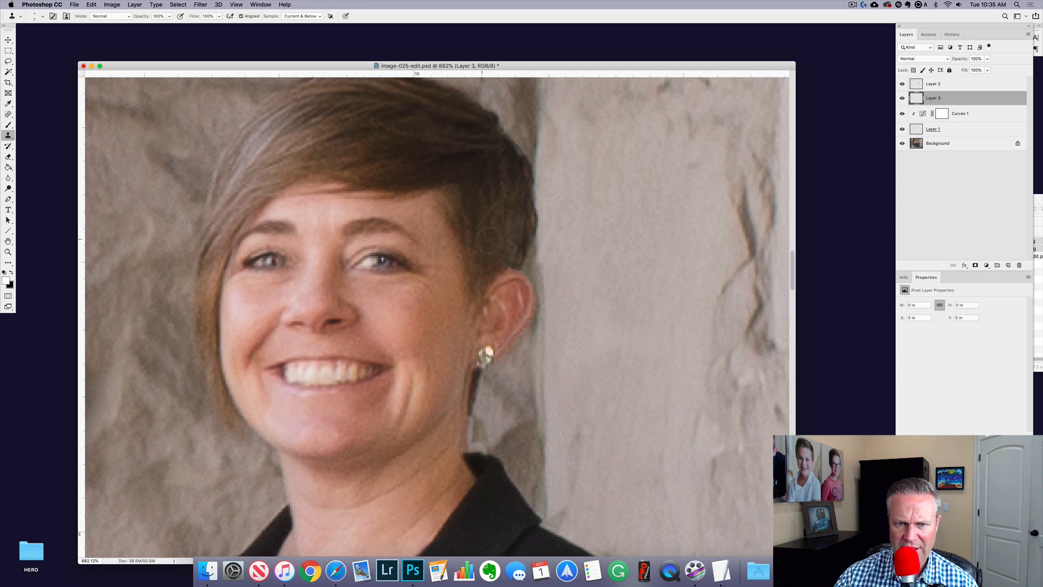
mouse_move(525, 255)
mouse_down()
mouse_move(523, 226)
mouse_move(522, 249)
mouse_move(527, 222)
mouse_move(532, 247)
mouse_move(531, 181)
mouse_move(529, 162)
mouse_move(523, 219)
mouse_move(513, 134)
mouse_move(526, 183)
mouse_move(514, 265)
mouse_move(528, 283)
mouse_move(531, 216)
mouse_move(532, 259)
mouse_up()
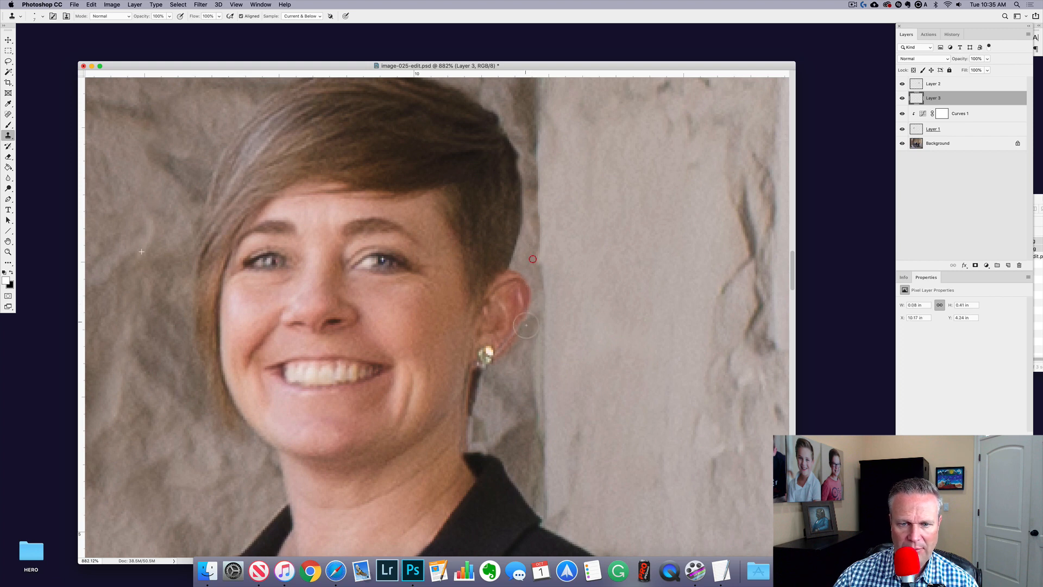
Clone the wall texture beside the woman's ear, earring and neck, and undo the stroke spilling onto her jacket collar.
scroll(527, 310, down, 3)
mouse_move(531, 288)
mouse_down()
mouse_move(515, 307)
mouse_move(532, 290)
mouse_up()
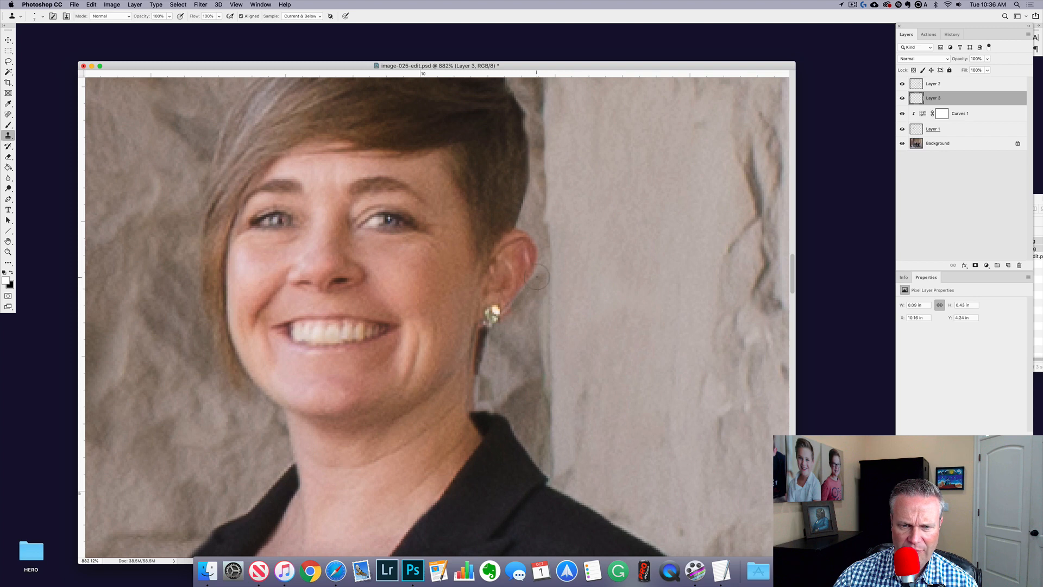
mouse_move(525, 288)
mouse_down()
mouse_move(488, 333)
mouse_move(487, 311)
mouse_move(472, 401)
mouse_move(491, 346)
mouse_move(511, 352)
mouse_move(500, 353)
mouse_move(495, 373)
mouse_move(525, 350)
mouse_move(519, 383)
mouse_move(488, 390)
mouse_move(485, 403)
mouse_move(531, 449)
mouse_move(521, 389)
mouse_move(519, 418)
mouse_move(492, 392)
mouse_move(533, 466)
mouse_move(531, 352)
mouse_move(537, 483)
mouse_up()
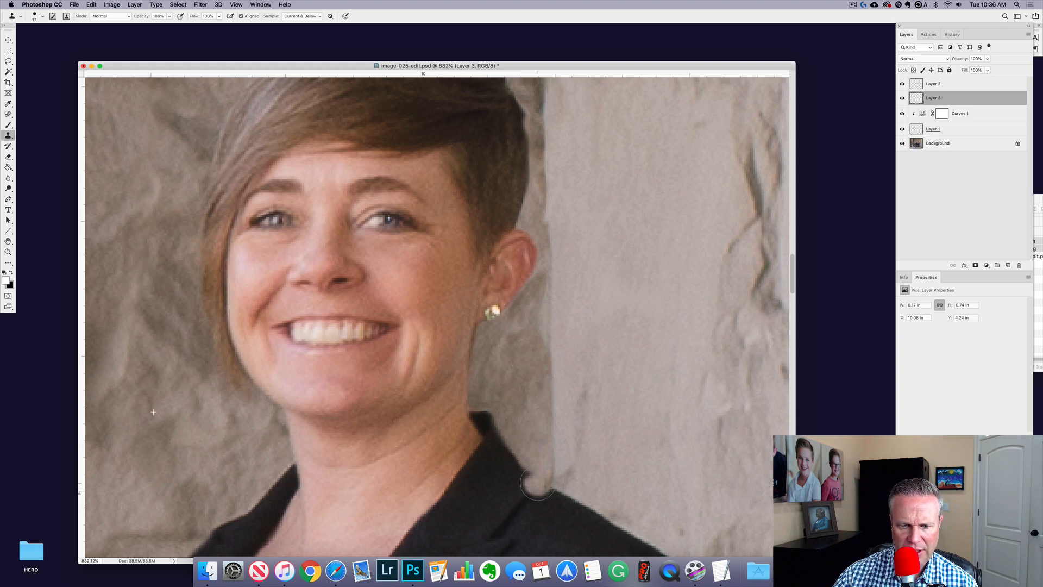
scroll(524, 384, down, 3)
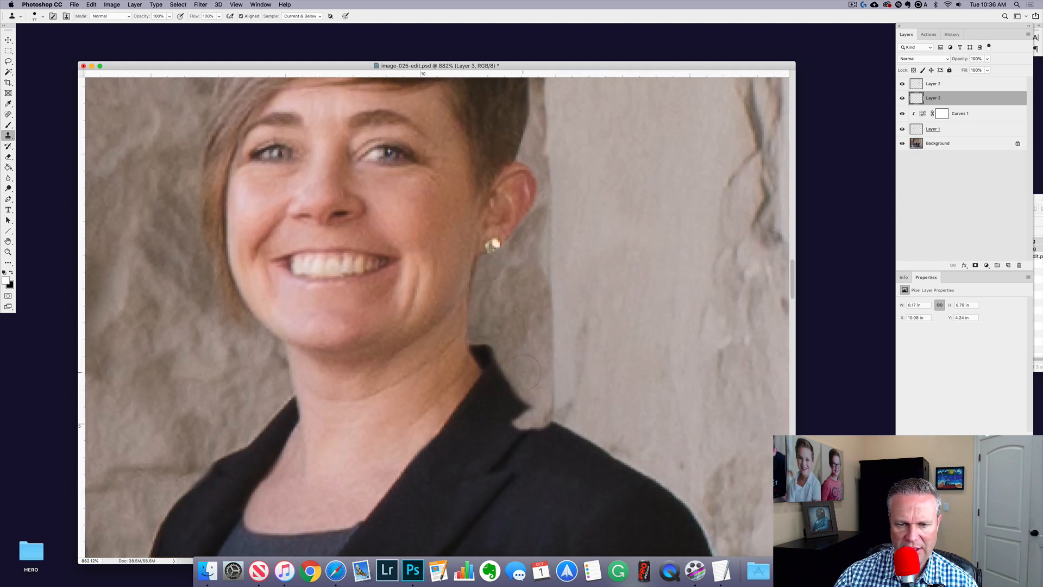
key(super+z)
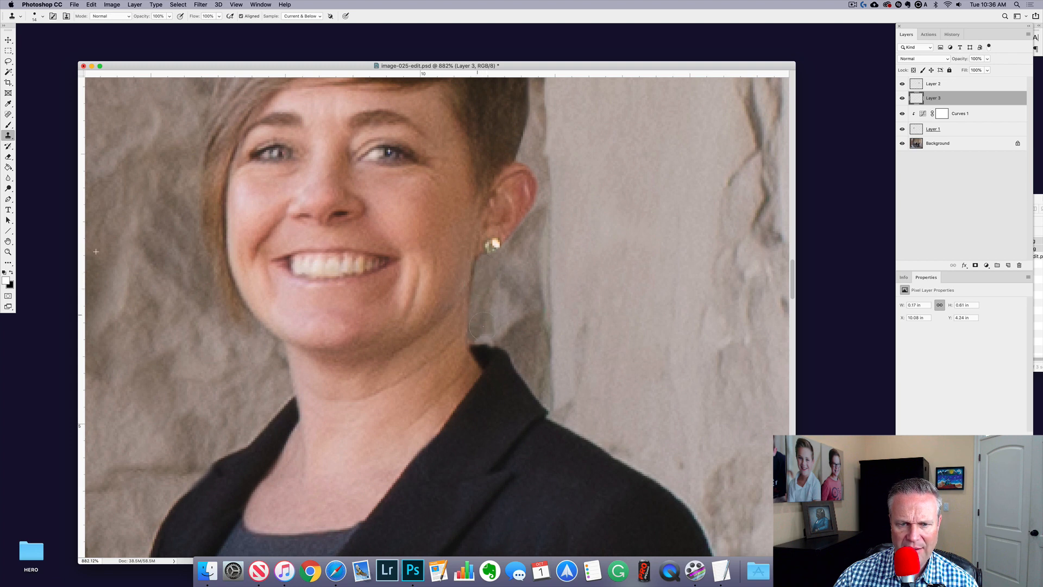
Undo the last clone stroke and clone the wall beside the woman's neck and collar again using a softer brush.
key(super+z)
right_click(496, 313)
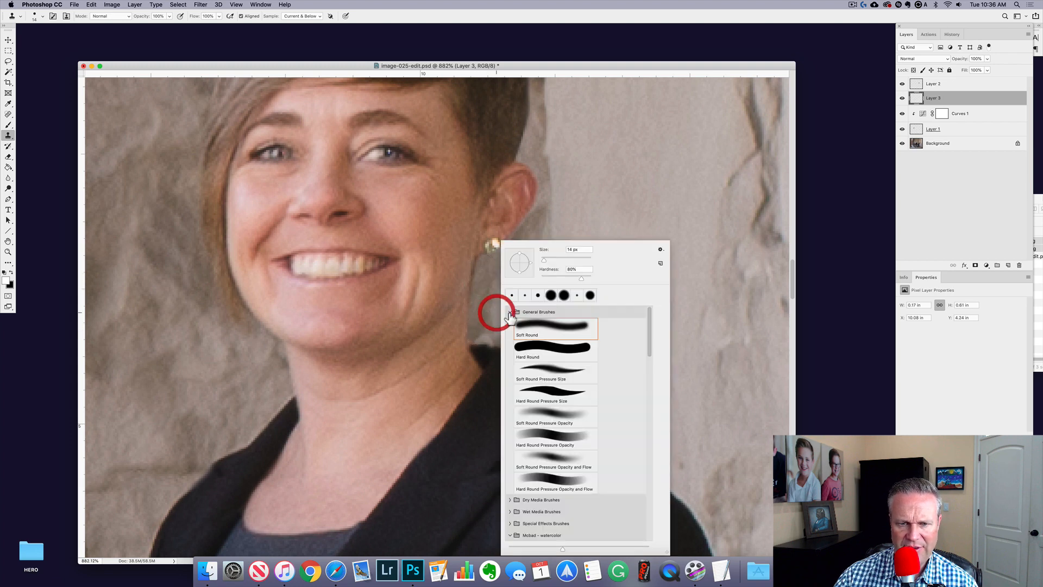
drag(554, 277, 526, 283)
key(Return)
mouse_move(488, 315)
mouse_down()
mouse_move(491, 335)
mouse_move(501, 311)
mouse_up()
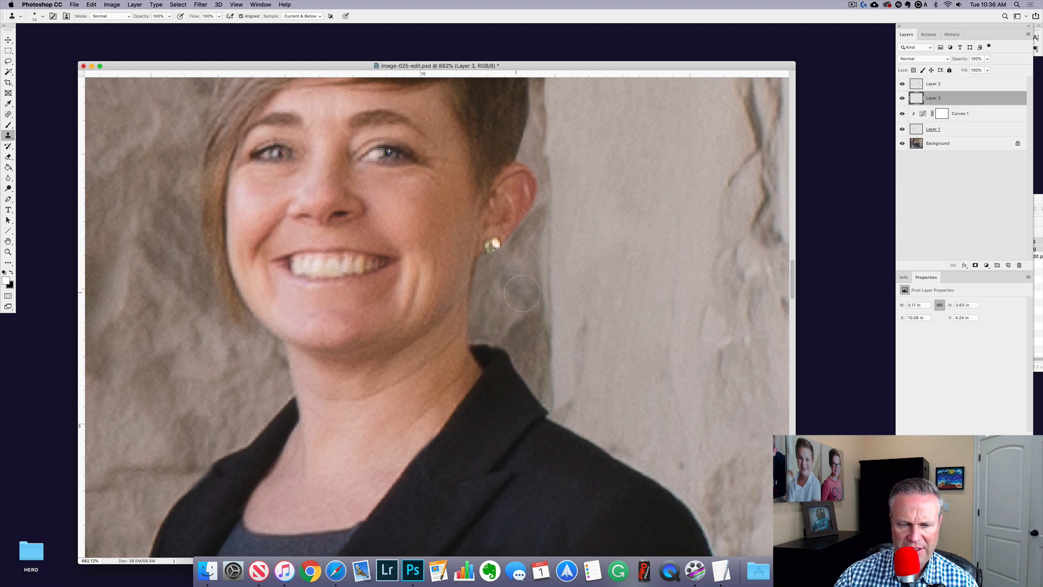
mouse_move(547, 356)
mouse_down()
mouse_move(582, 391)
mouse_move(582, 367)
mouse_move(586, 391)
mouse_up()
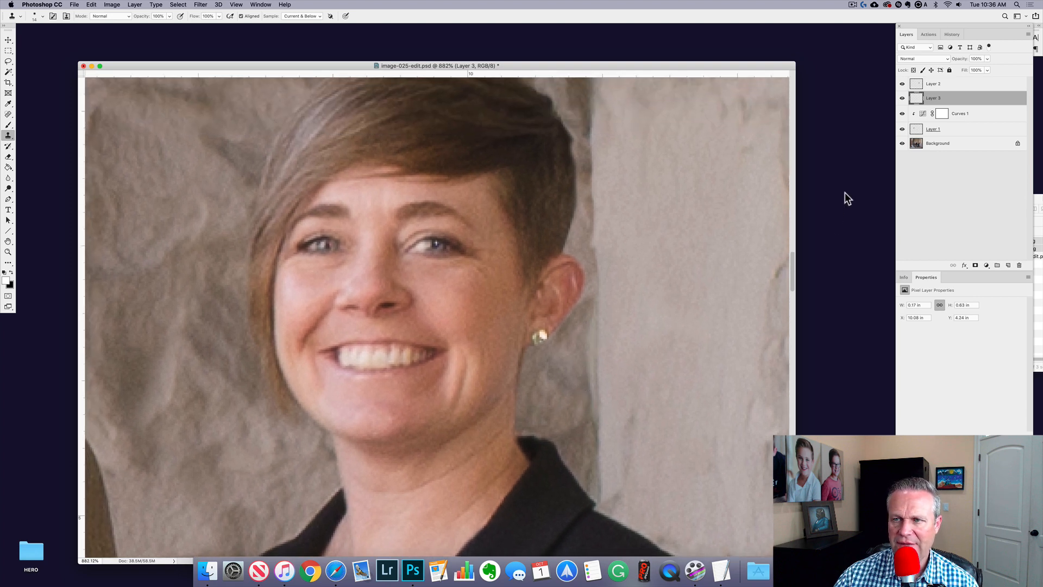
Erase the edges around the woman's earring and lower earlobe on Layer 2 with a 6 px eraser.
click(945, 86)
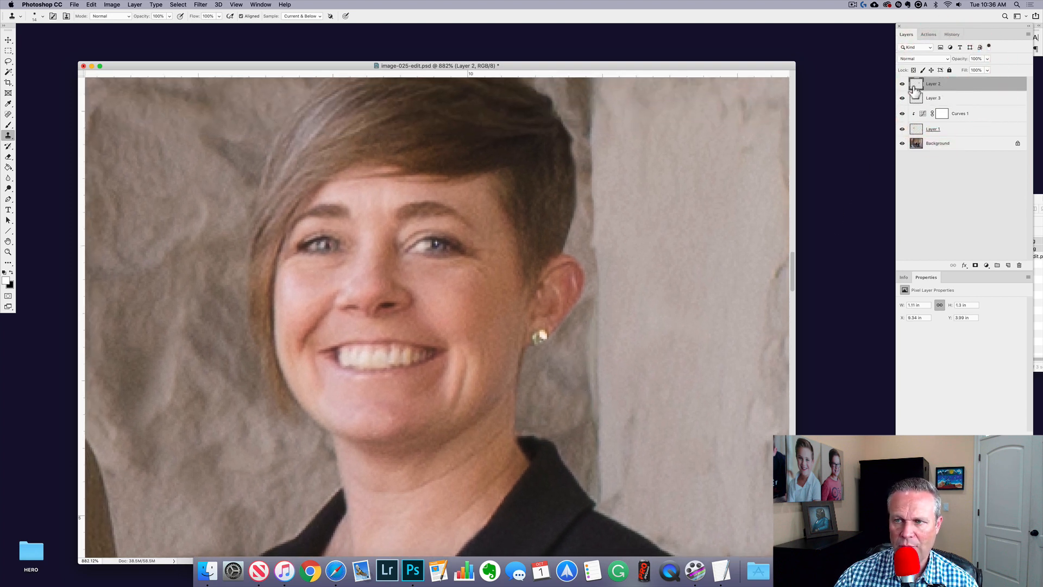
key(e)
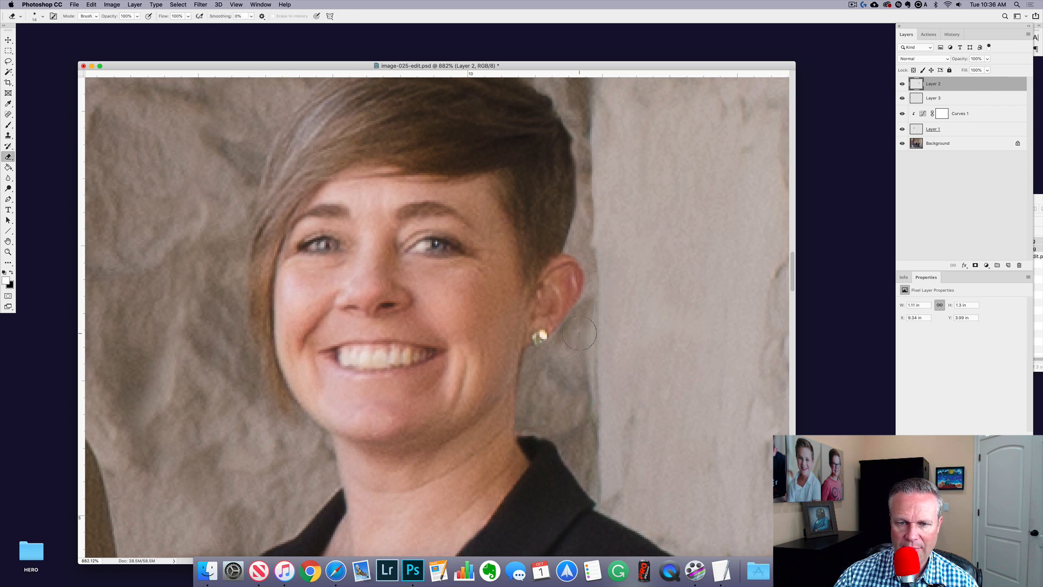
drag(580, 333, 567, 337)
right_click(566, 334)
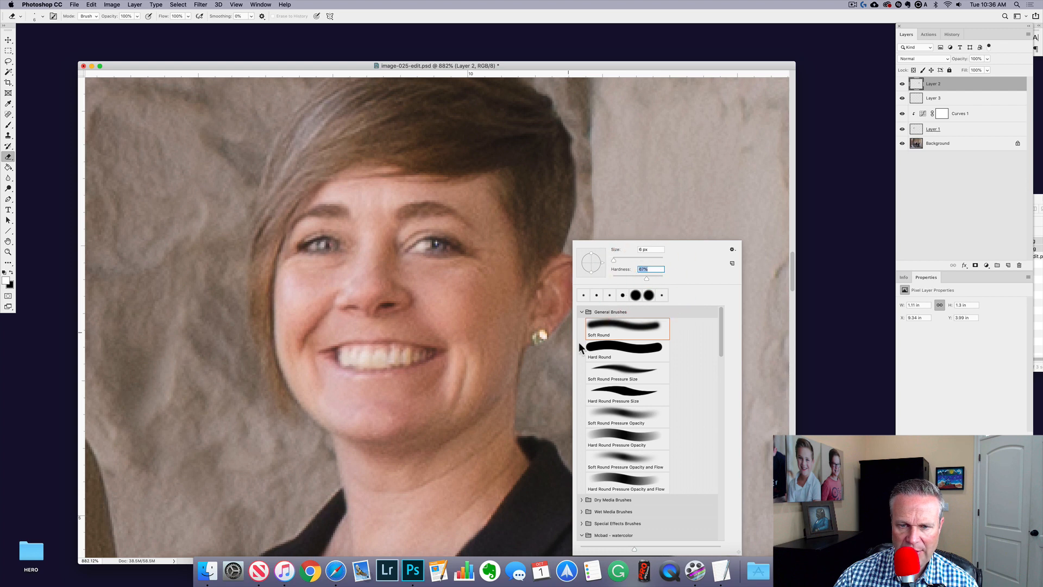
click(559, 340)
mouse_move(564, 328)
mouse_down()
mouse_move(589, 296)
mouse_move(549, 350)
mouse_move(533, 354)
mouse_move(543, 355)
mouse_up()
Copy the original earring from the Background onto a new top layer and move it over the woman's earlobe.
alt+click(901, 144)
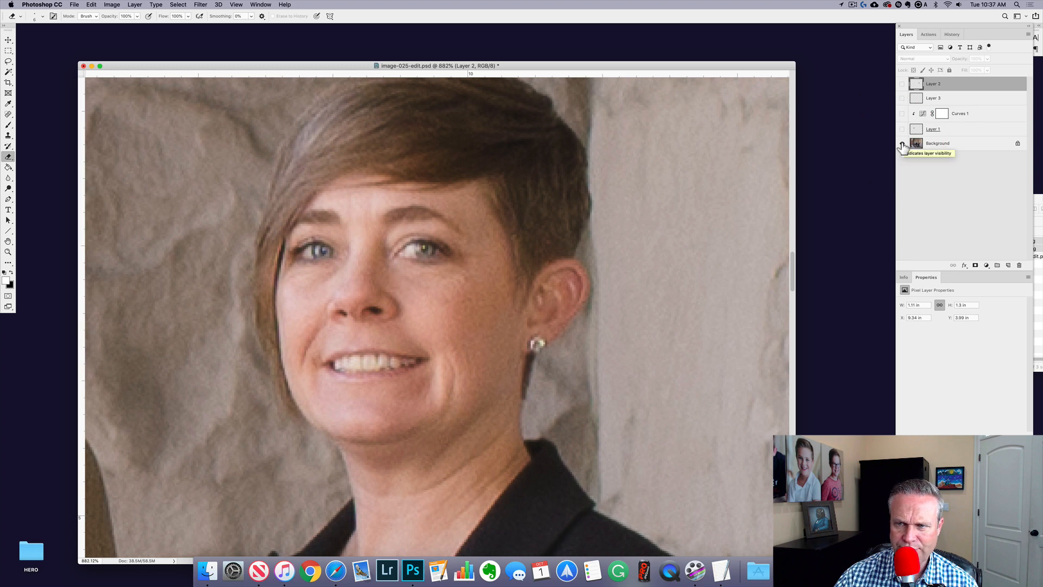
alt+click(901, 144)
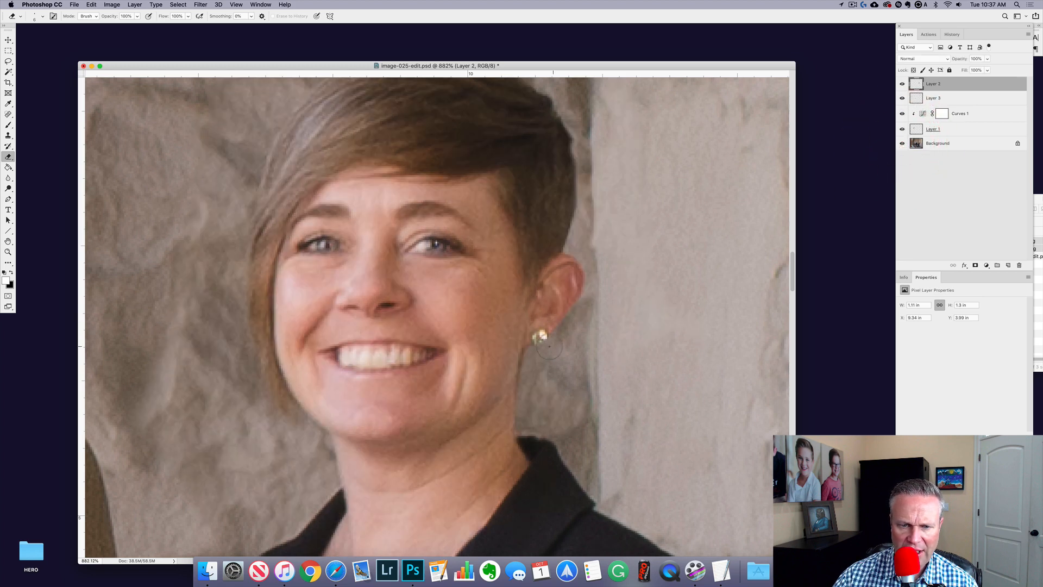
alt+click(903, 144)
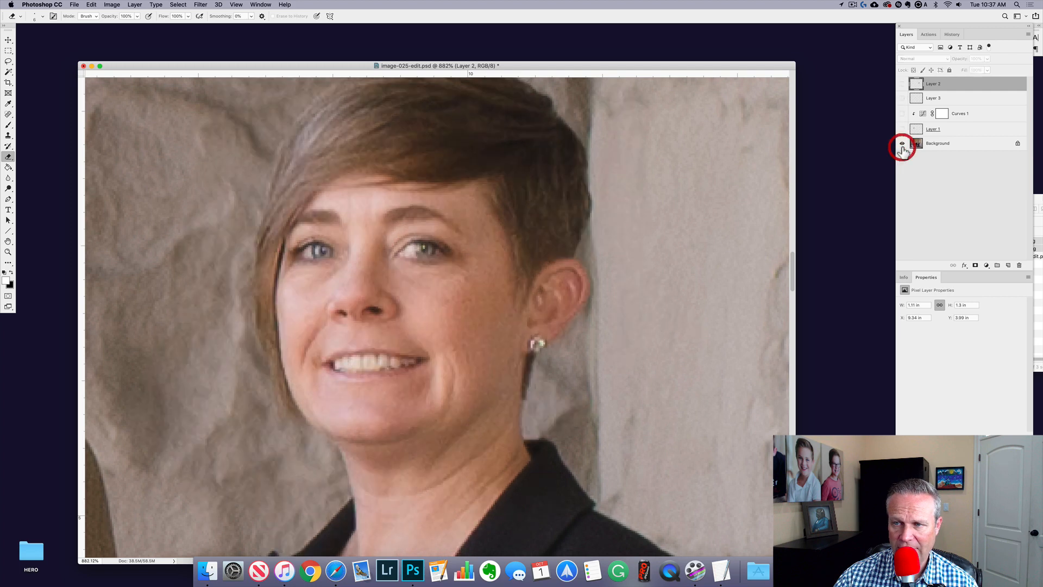
click(916, 145)
key(m)
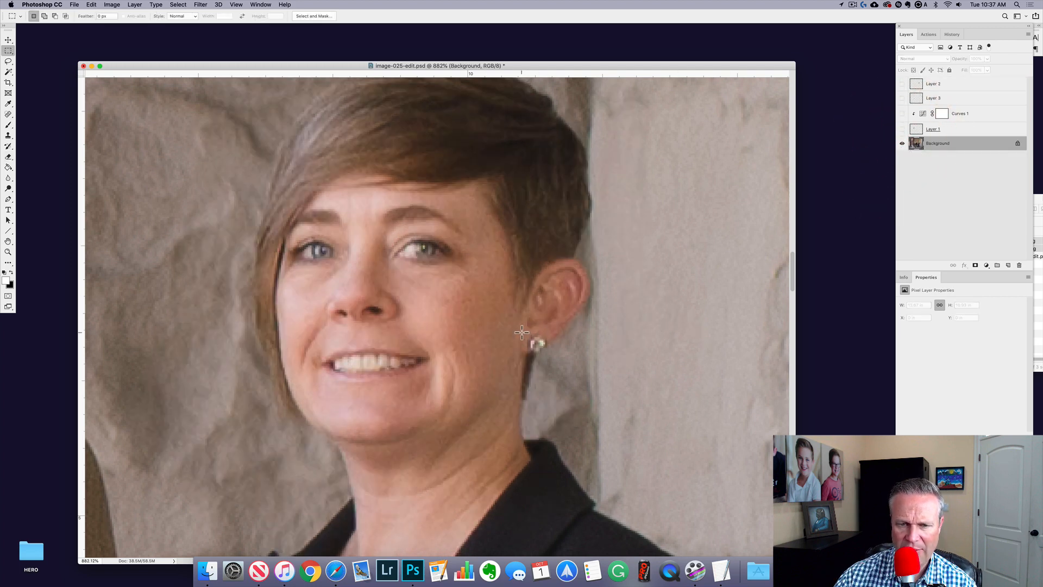
drag(522, 331, 550, 354)
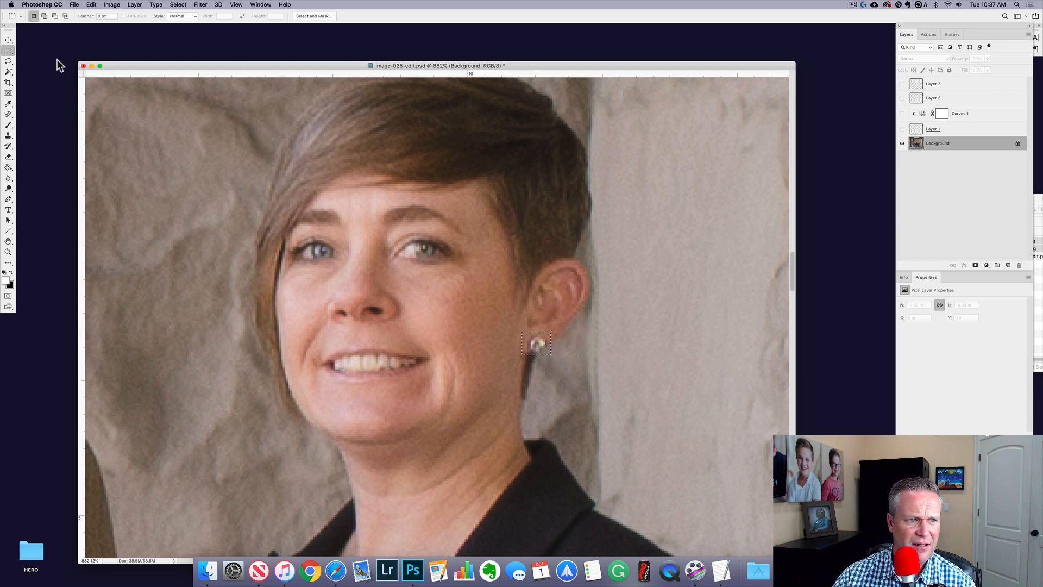
click(11, 50)
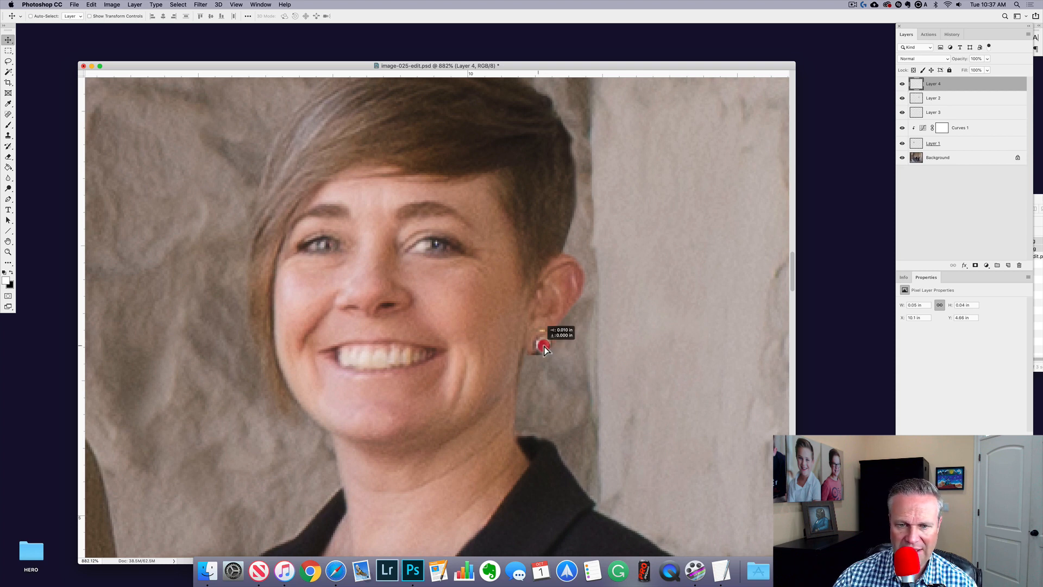
mouse_move(543, 346)
mouse_down()
mouse_move(531, 320)
mouse_move(524, 327)
mouse_move(535, 316)
mouse_move(556, 323)
mouse_move(562, 344)
mouse_move(526, 352)
mouse_up()
Erase the surplus edges around the copied earring on its own layer.
key(e)
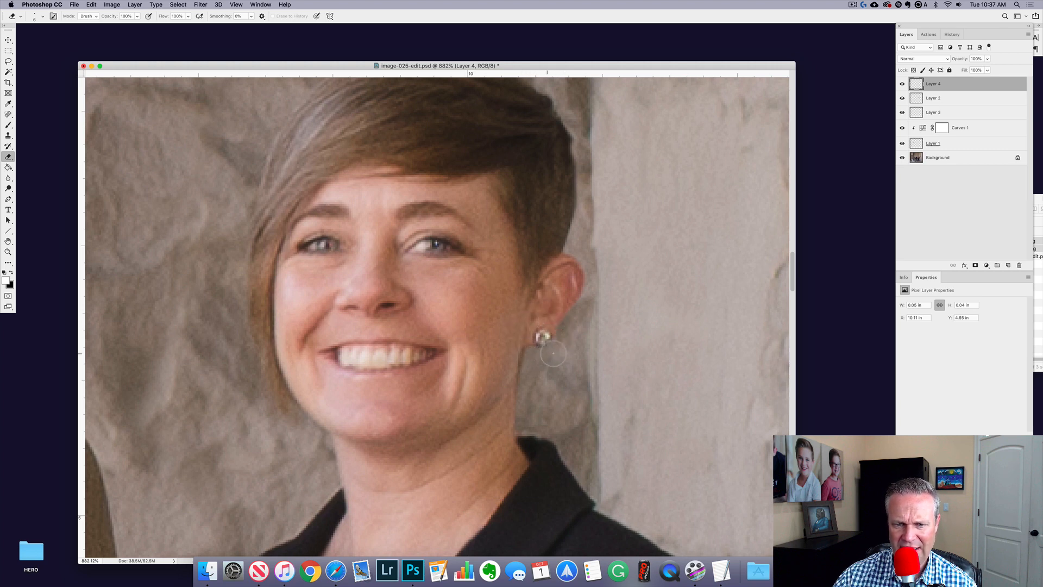
click(526, 349)
Compare the woman's original head with the retouched version by repeatedly showing only the Background and restoring all layers.
mouse_move(590, 383)
mouse_down()
mouse_move(417, 310)
mouse_move(442, 332)
mouse_up()
alt+click(388, 319)
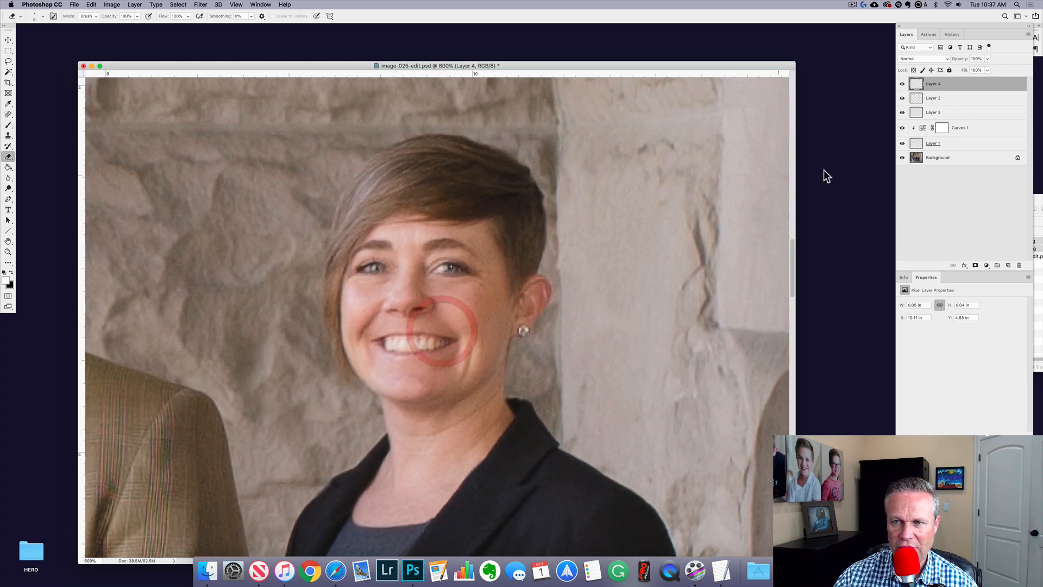
alt+click(902, 158)
alt+click(903, 158)
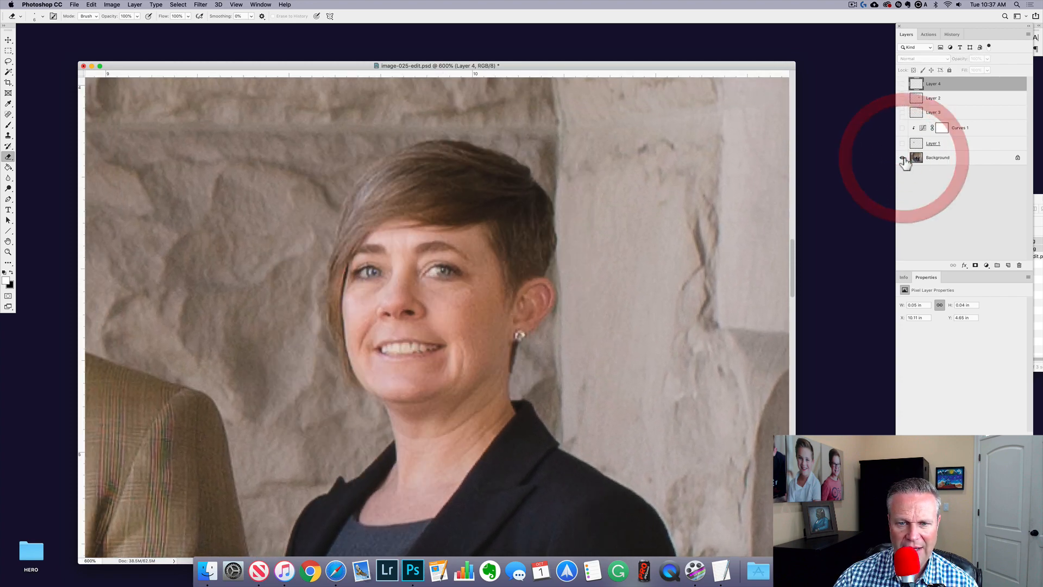
alt+click(902, 158)
alt+click(903, 158)
alt+click(903, 158)
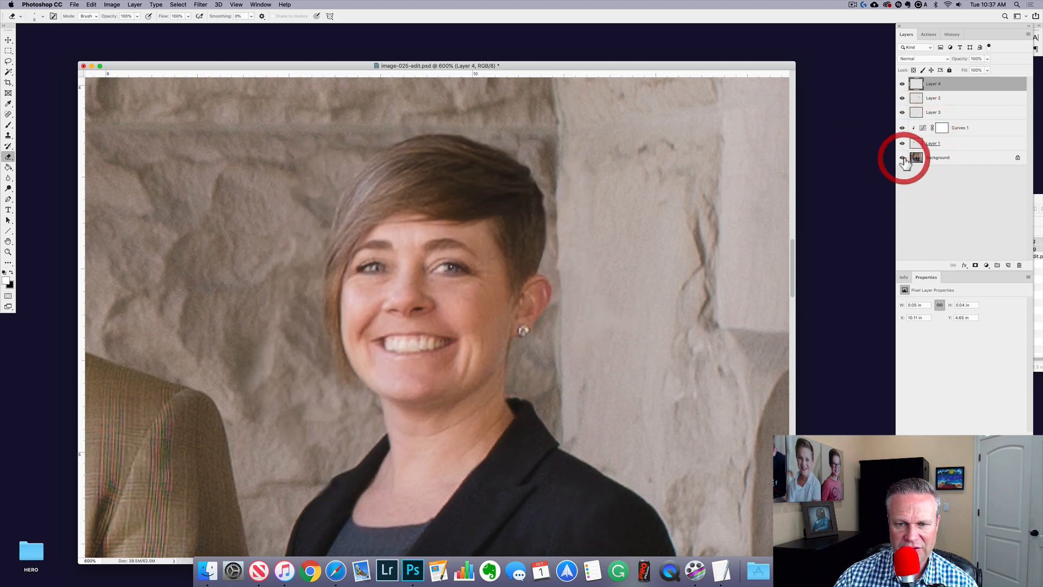
alt+click(902, 158)
alt+click(902, 159)
alt+click(902, 158)
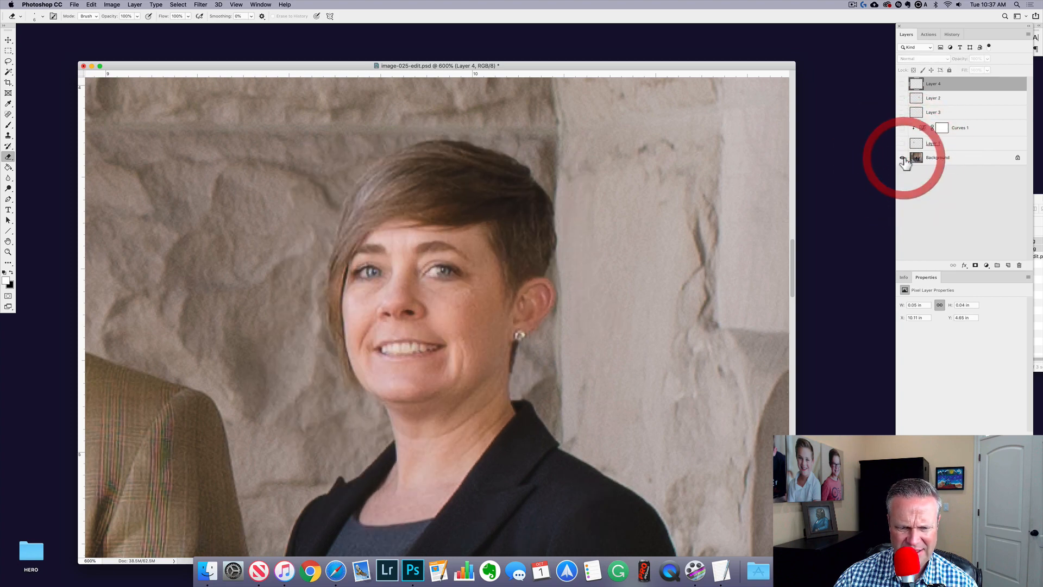
alt+click(903, 158)
alt+click(903, 158)
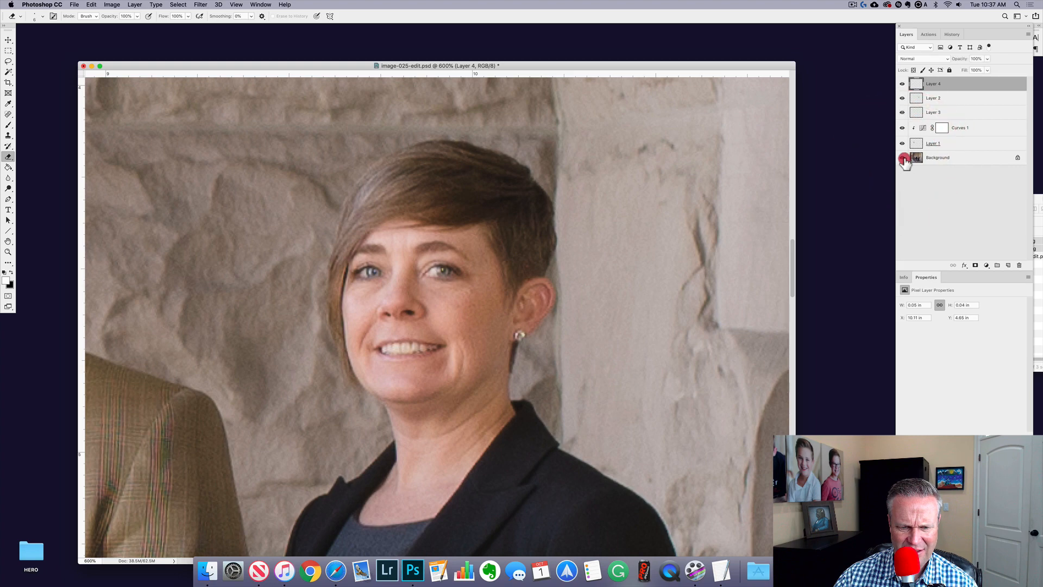
alt+click(903, 158)
alt+click(903, 158)
alt+click(903, 158)
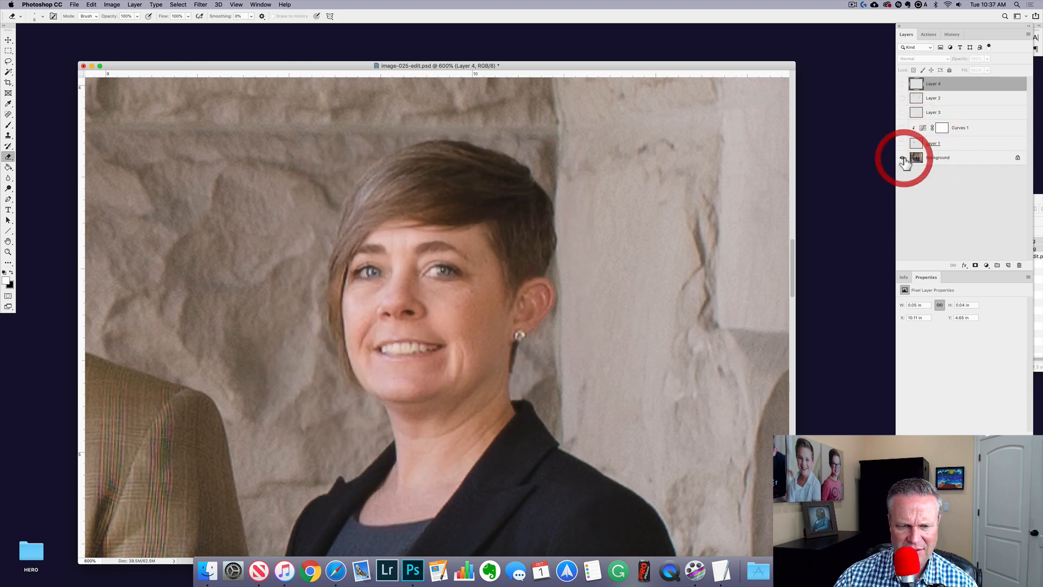
alt+click(902, 158)
alt+click(903, 159)
alt+click(903, 158)
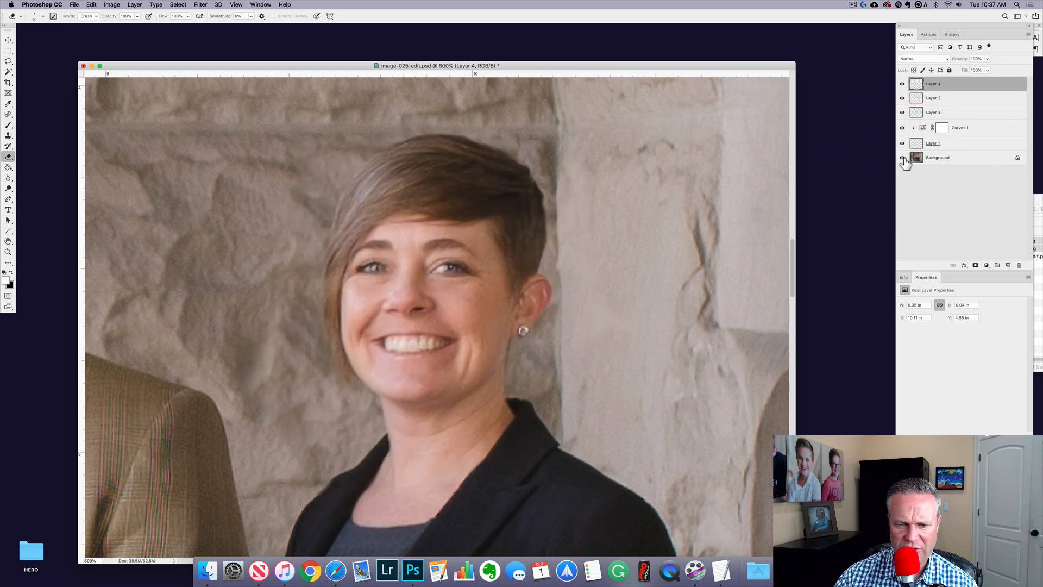
alt+click(902, 158)
alt+click(903, 158)
alt+click(903, 158)
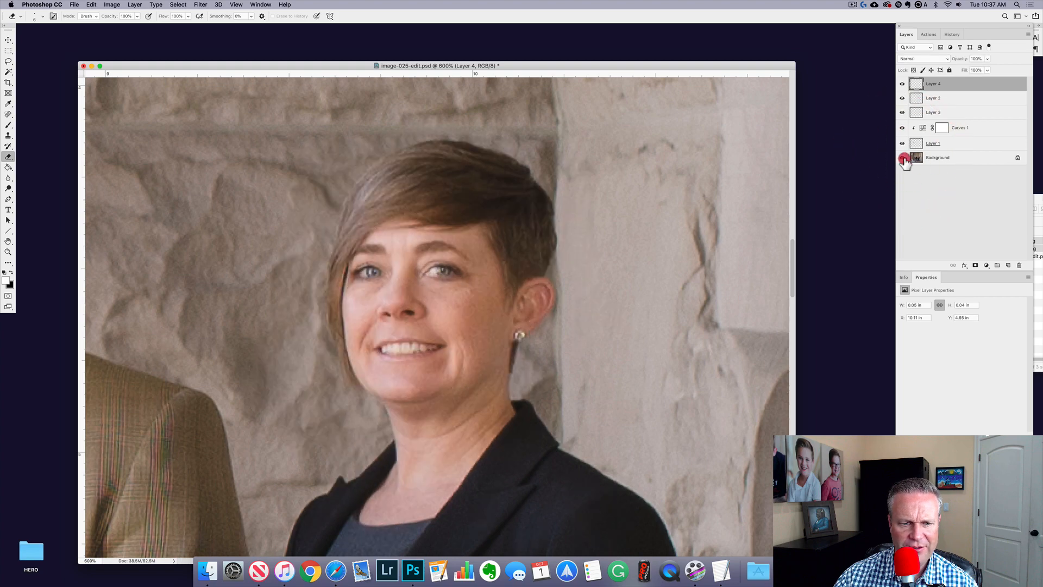
alt+click(903, 158)
alt+click(902, 159)
alt+click(903, 158)
alt+click(902, 158)
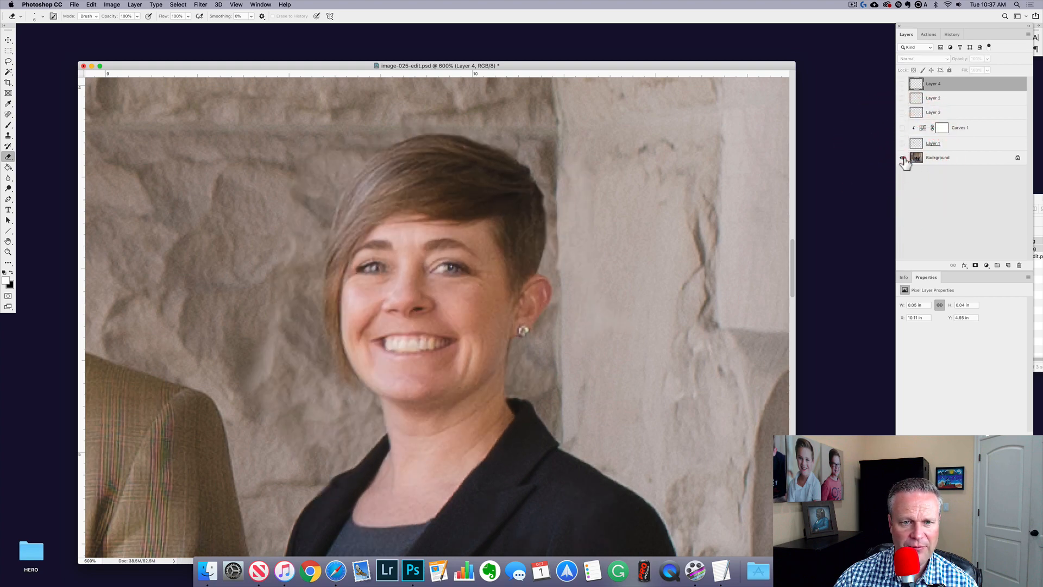
alt+click(903, 158)
alt+click(902, 158)
alt+click(903, 158)
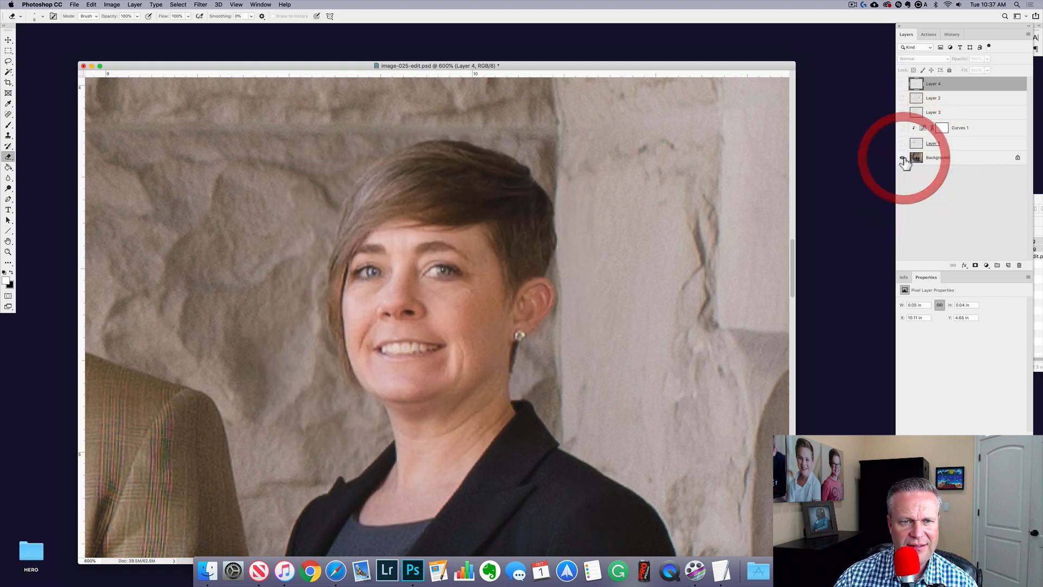
alt+click(903, 158)
alt+click(903, 158)
alt+click(903, 158)
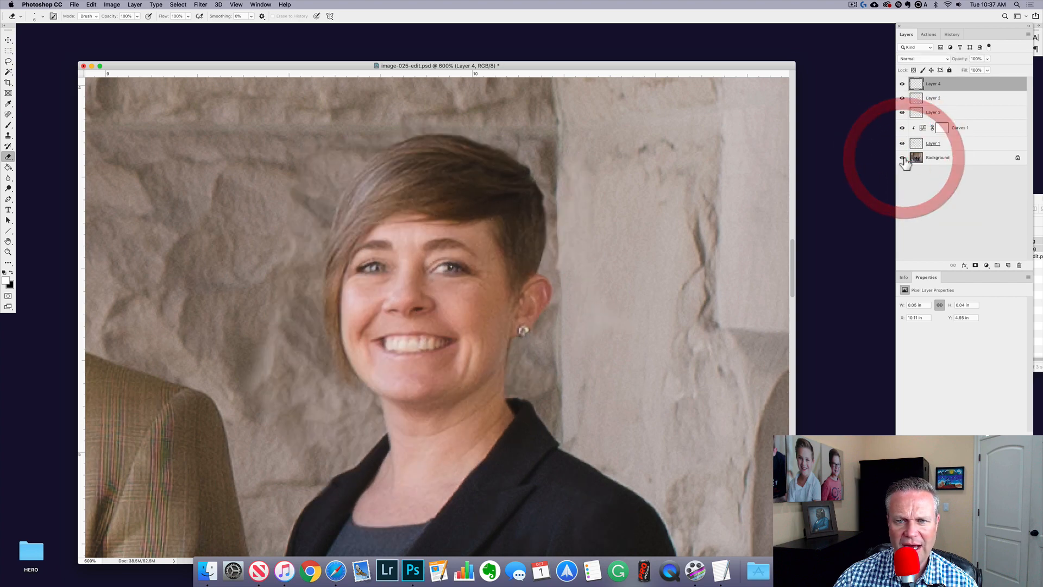
alt+click(903, 158)
alt+click(903, 158)
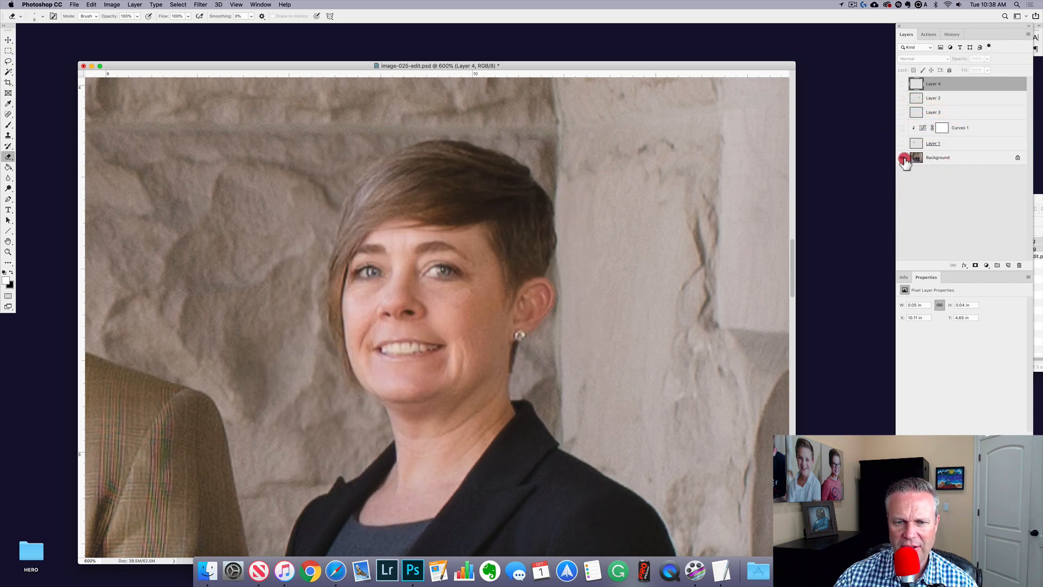
alt+click(903, 159)
alt+click(903, 158)
alt+click(903, 158)
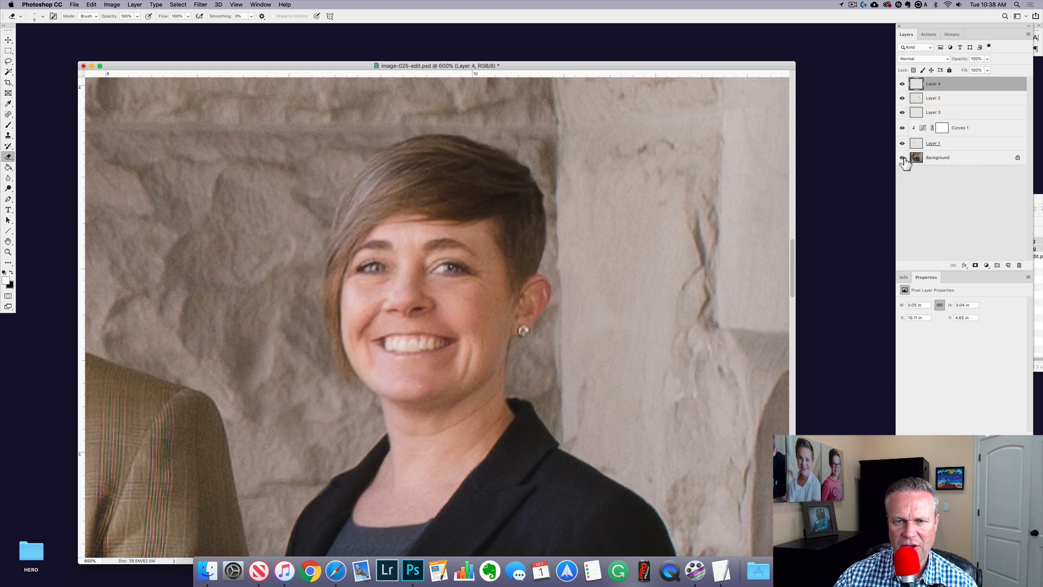
alt+click(903, 158)
alt+click(903, 158)
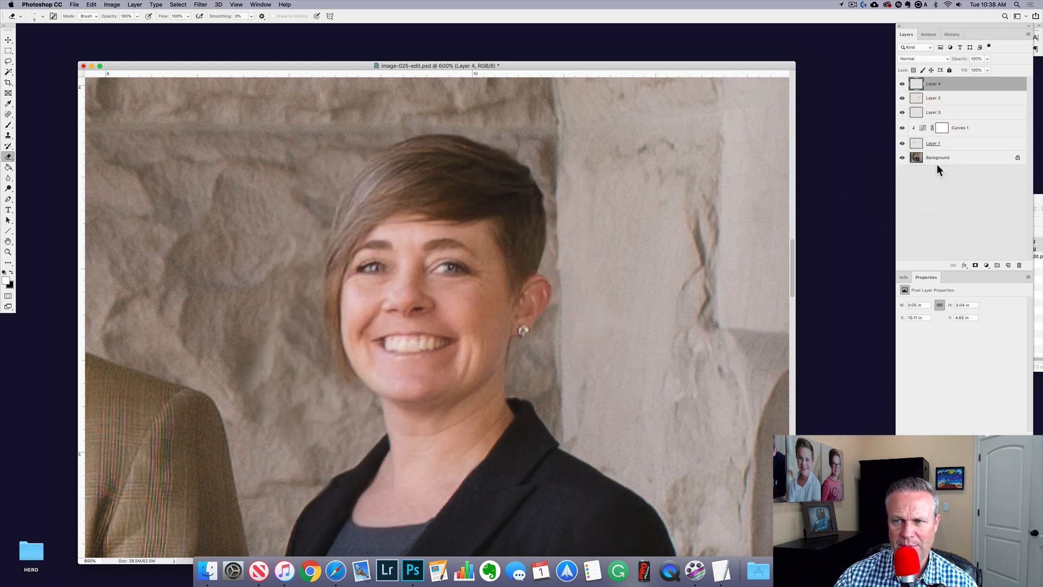
alt+click(903, 158)
alt+click(903, 158)
alt+click(902, 158)
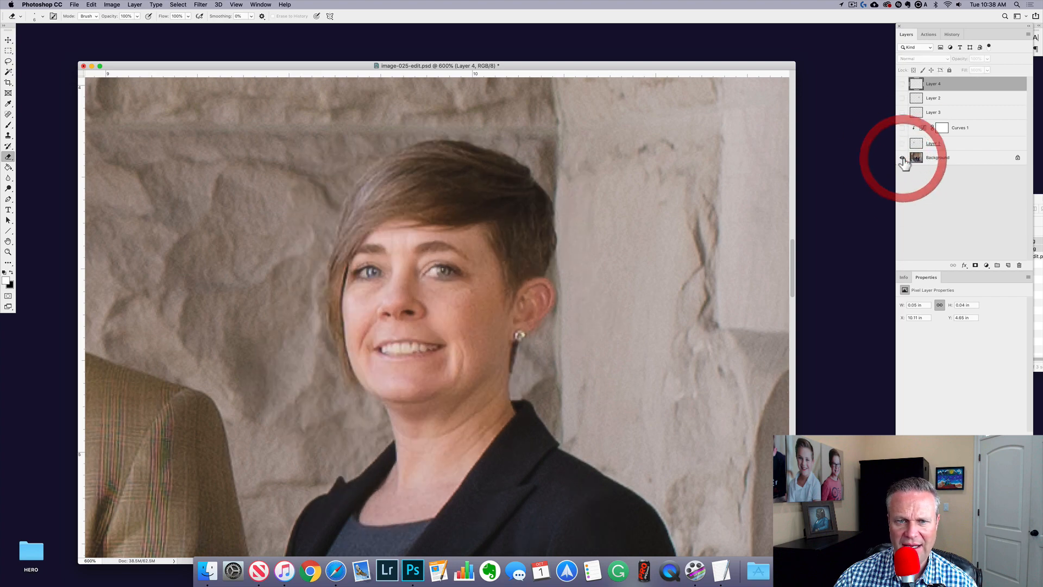
alt+click(903, 158)
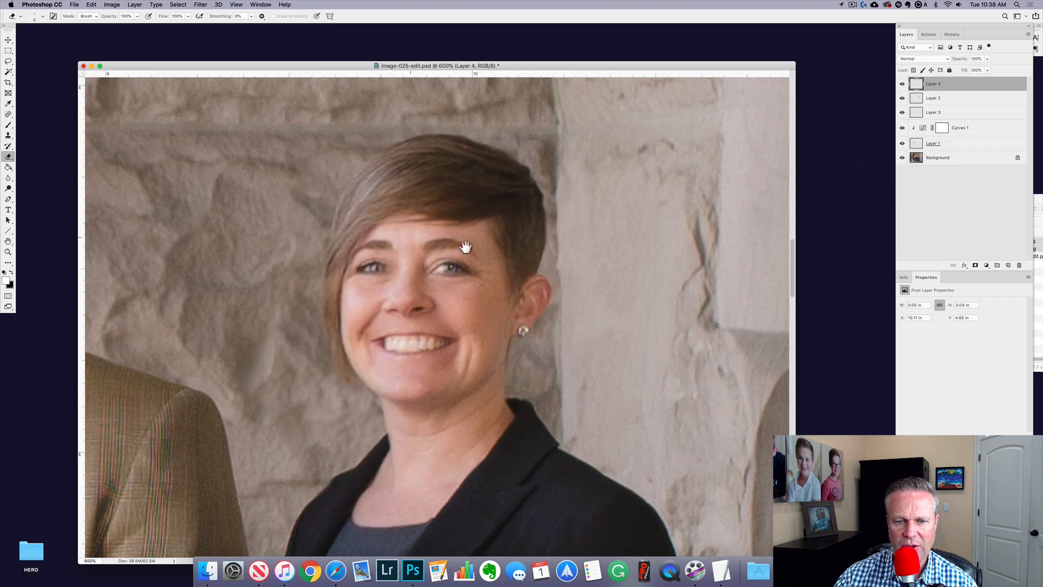
Add a new empty layer above Layer 4 for retouching the fingertip beside the seated woman's sleeve.
alt+click(512, 237)
alt+click(405, 282)
alt+click(409, 284)
alt+click(391, 321)
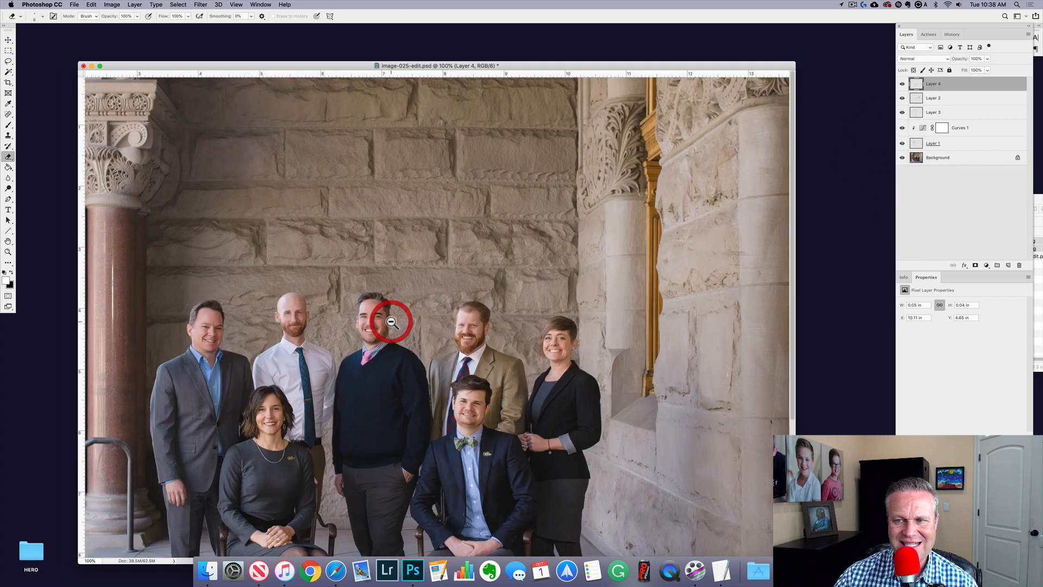
drag(323, 380, 391, 288)
drag(379, 385, 450, 396)
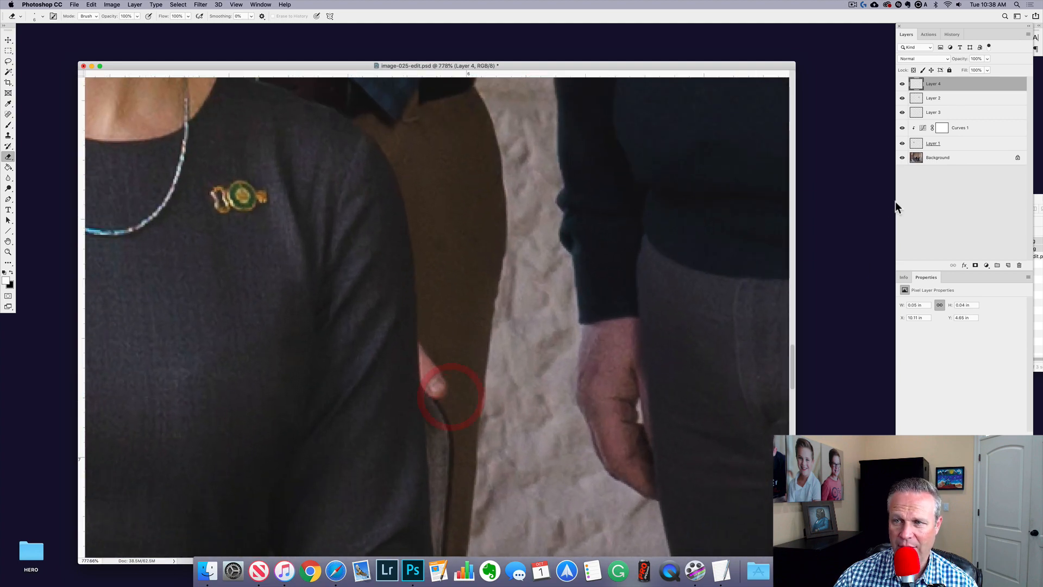
key(super+shift+n)
key(Return)
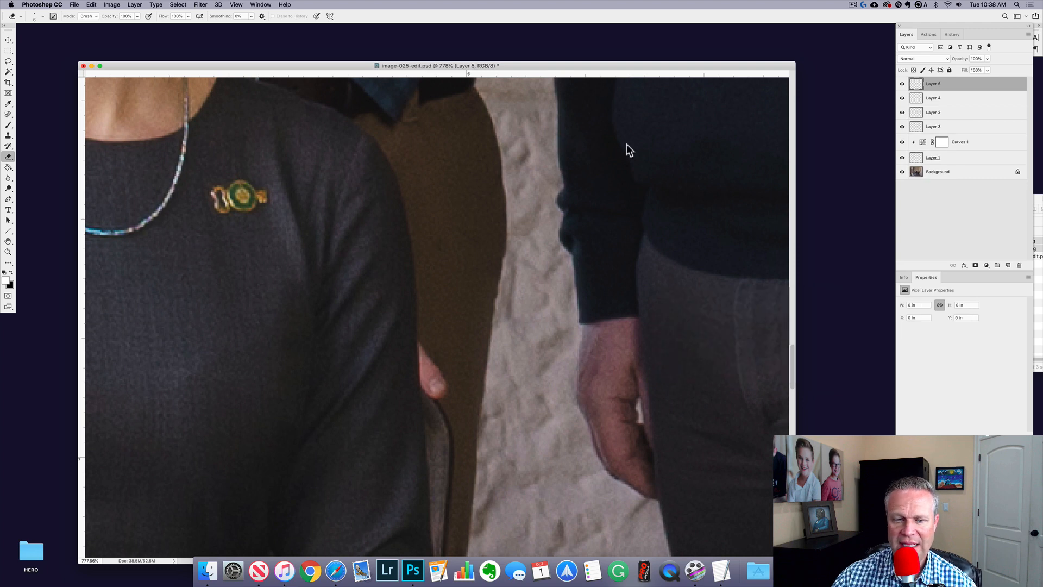
Clone the sleeve edge and brown trousers over the fingertip showing behind the seated woman's arm.
key(s)
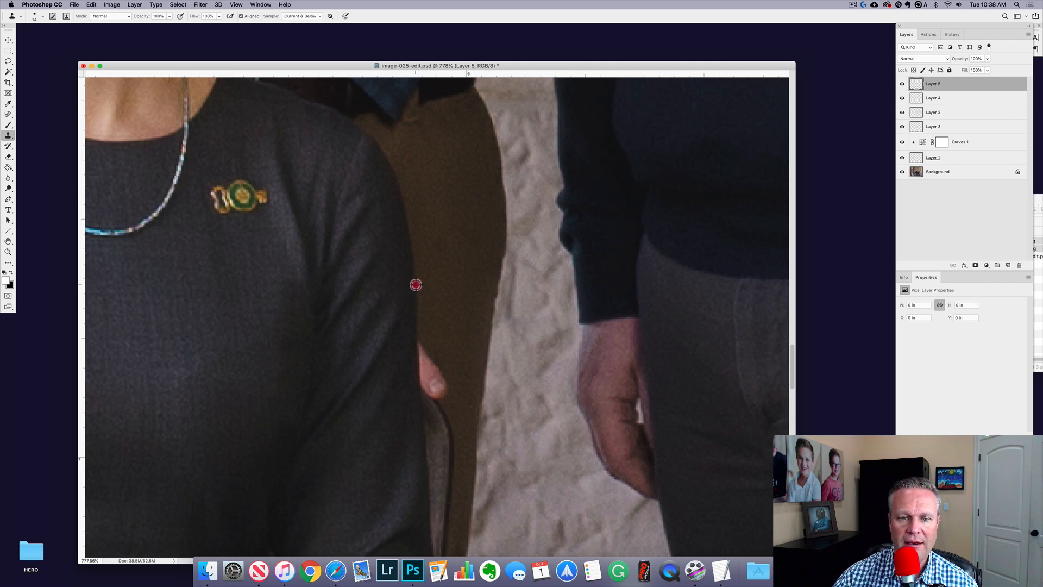
alt+click(415, 285)
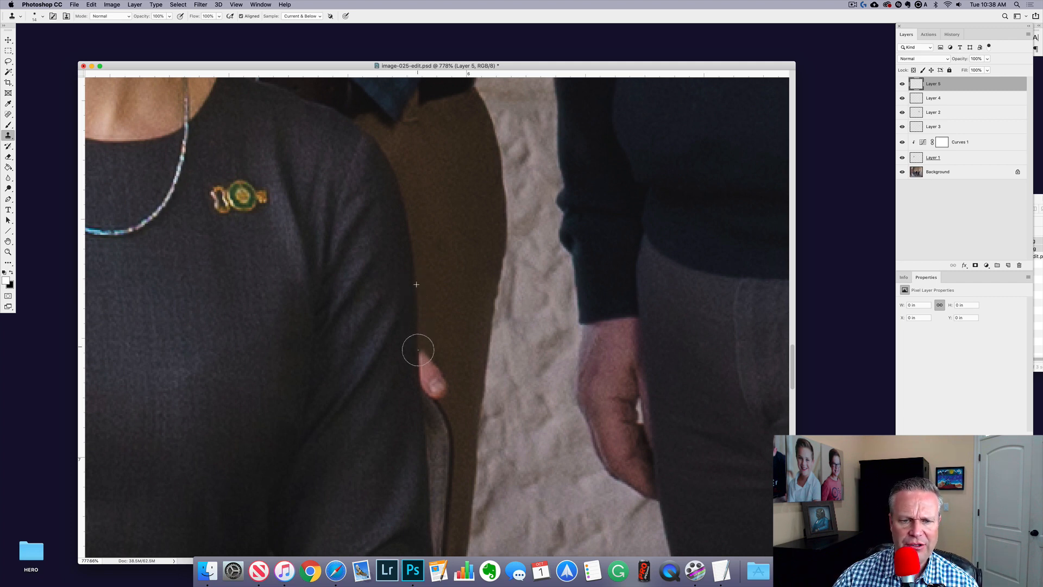
mouse_move(421, 364)
mouse_down()
mouse_move(441, 392)
mouse_move(425, 373)
mouse_move(428, 386)
mouse_move(443, 344)
mouse_up()
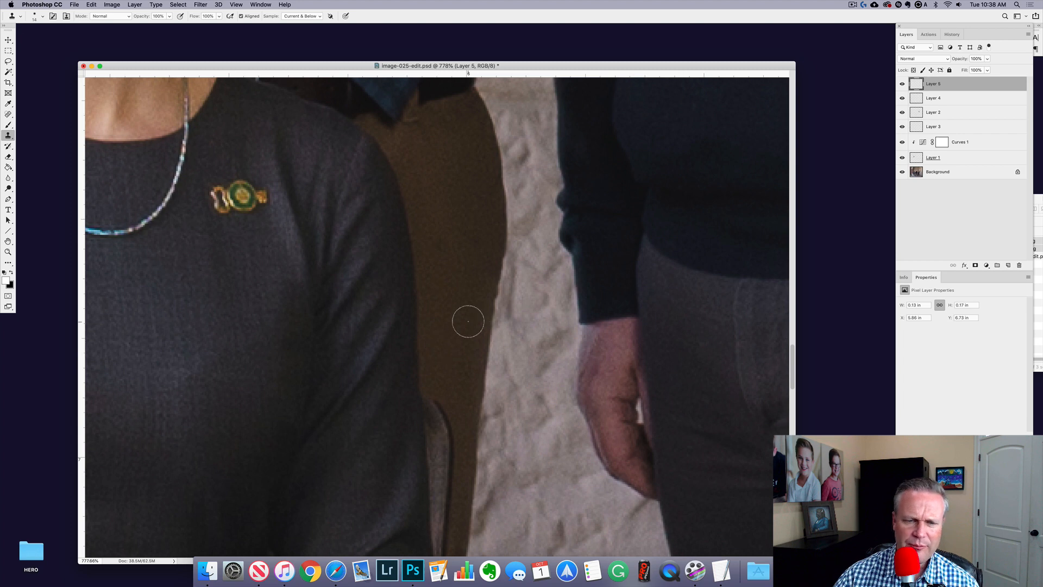
Undo the cloning strokes that covered the fingertip beside the seated woman's sleeve.
key(super+z)
key(super+z)
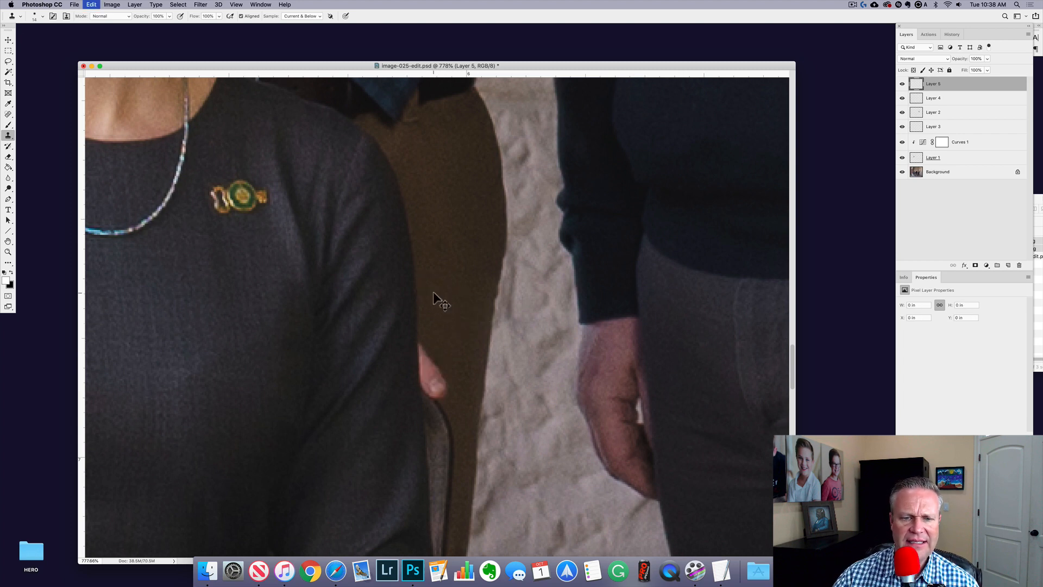
key(super+z)
key(shift+super+z)
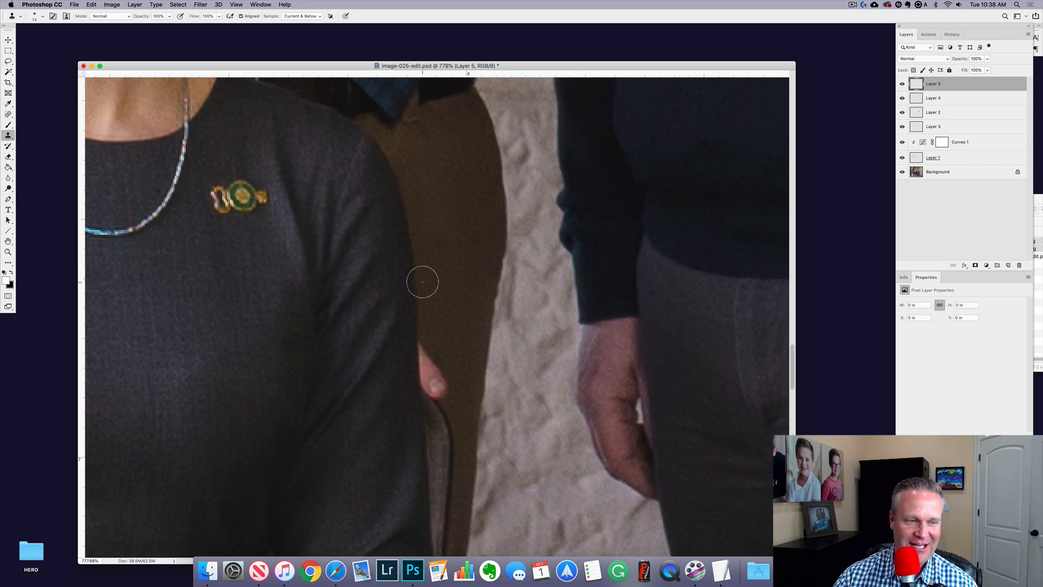
Clone the sleeve edge and brown trousers down over the fingertip beside the seated woman's arm on Layer 5.
click(11, 138)
click(48, 134)
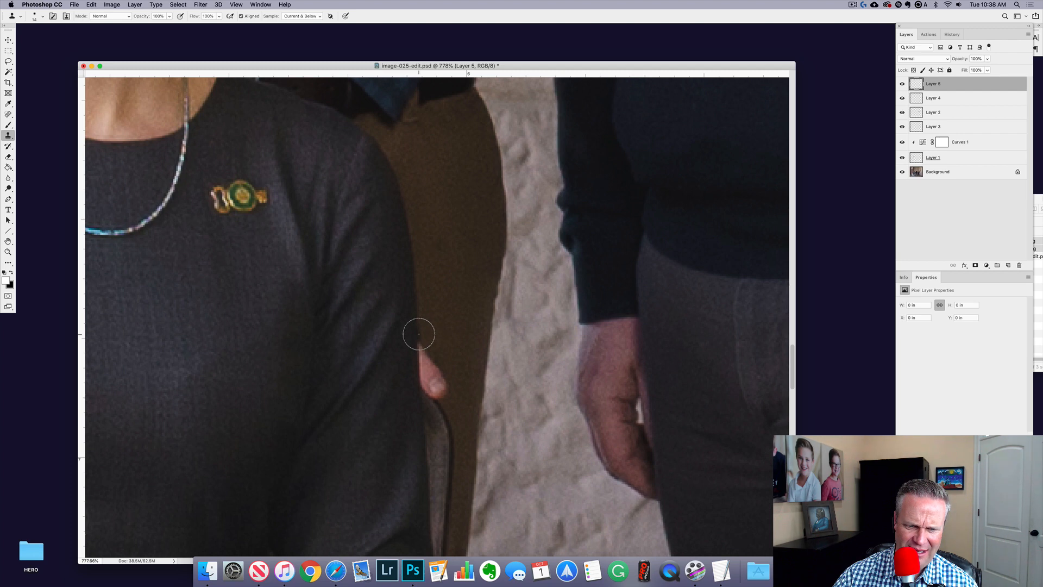
mouse_move(418, 334)
mouse_down()
mouse_move(441, 389)
mouse_move(423, 375)
mouse_move(425, 383)
mouse_up()
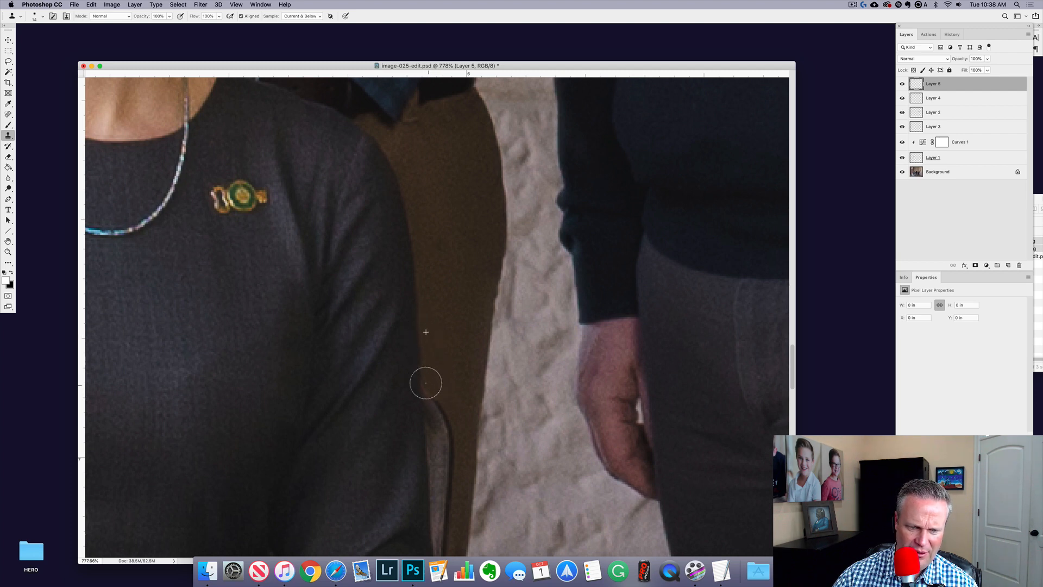
Compare the whole group photo before and after retouching by repeatedly showing only the Background and restoring all layers.
alt+click(451, 347)
alt+click(453, 357)
alt+click(452, 357)
alt+click(452, 356)
alt+click(452, 357)
alt+click(452, 356)
alt+click(453, 357)
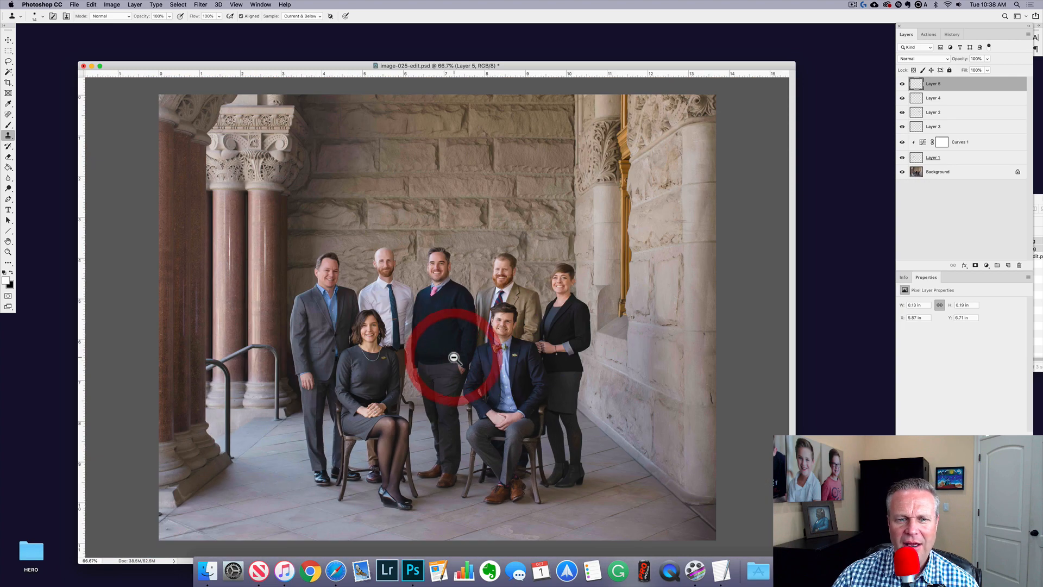
super+click(520, 353)
mouse_move(519, 356)
mouse_down()
mouse_move(493, 349)
mouse_move(558, 290)
mouse_move(573, 303)
mouse_up()
click(902, 171)
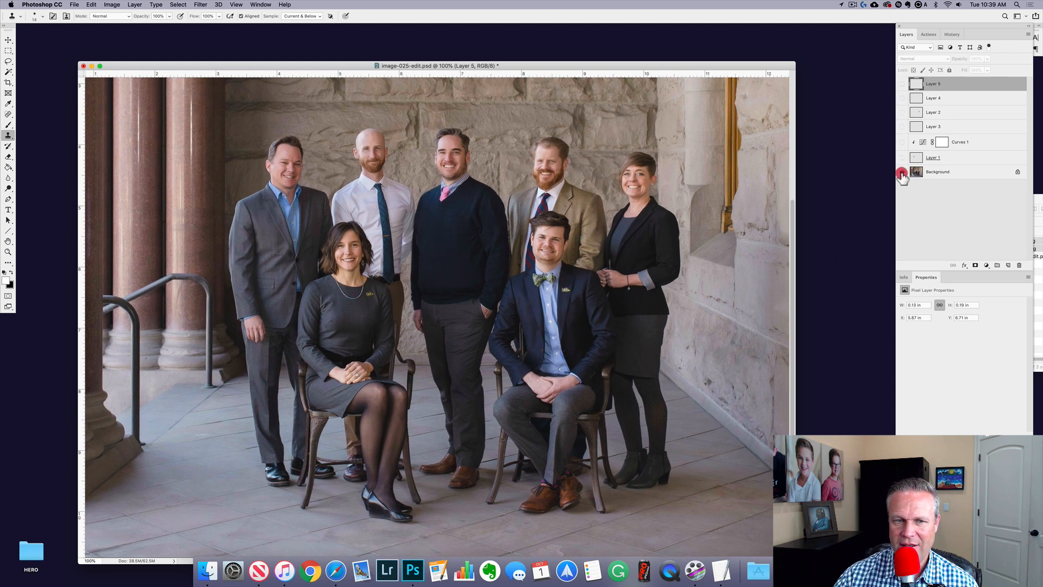
click(901, 171)
alt+click(902, 173)
alt+click(901, 172)
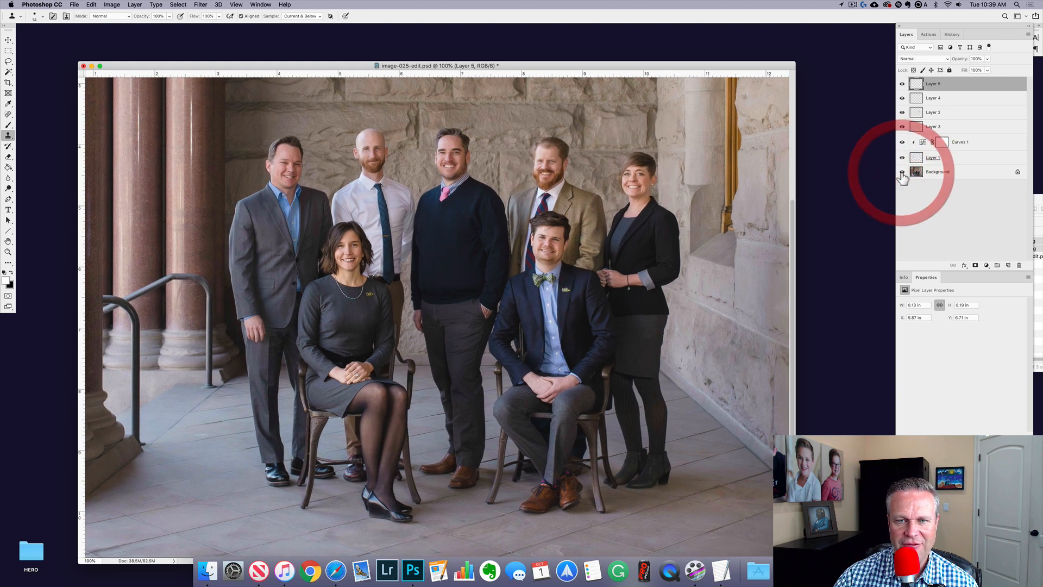
alt+click(901, 172)
alt+click(902, 172)
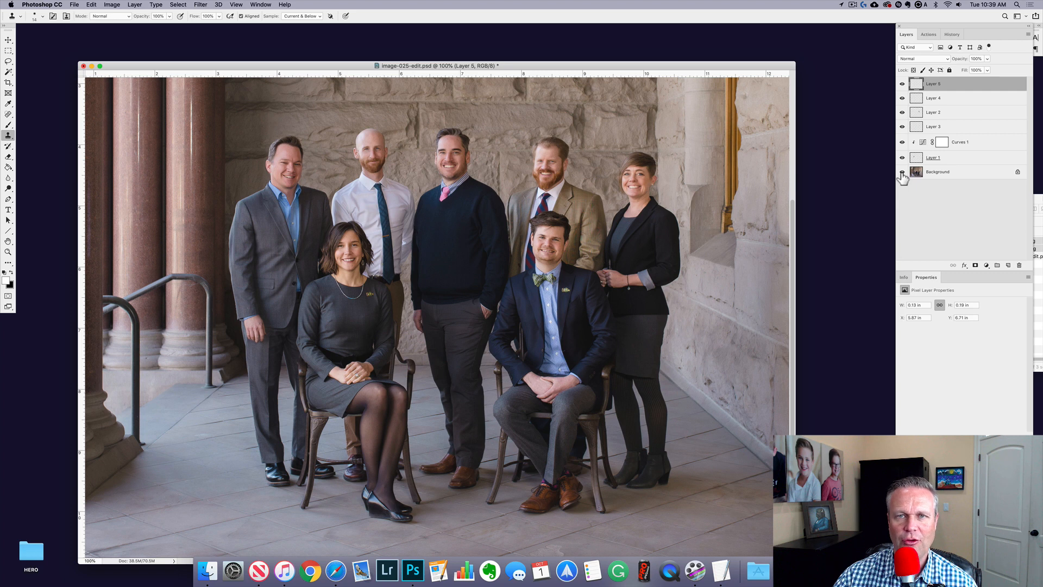